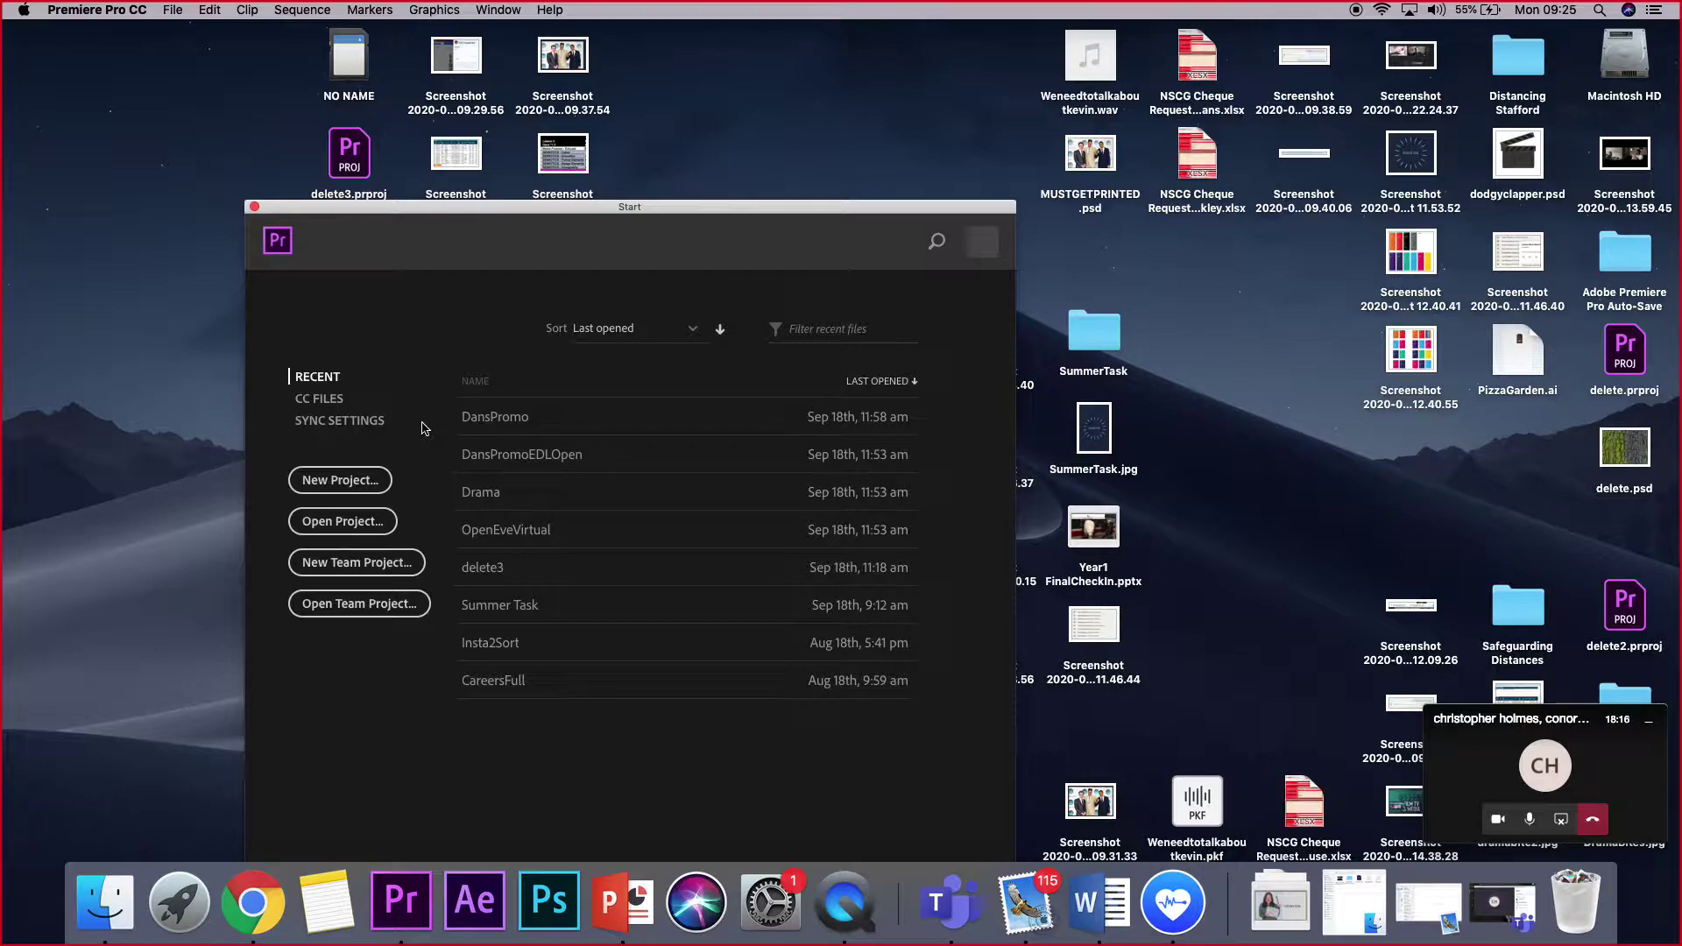
# - Start a new project named JigsawEditV1 and open the save-location browser
pyautogui.click(336, 484)
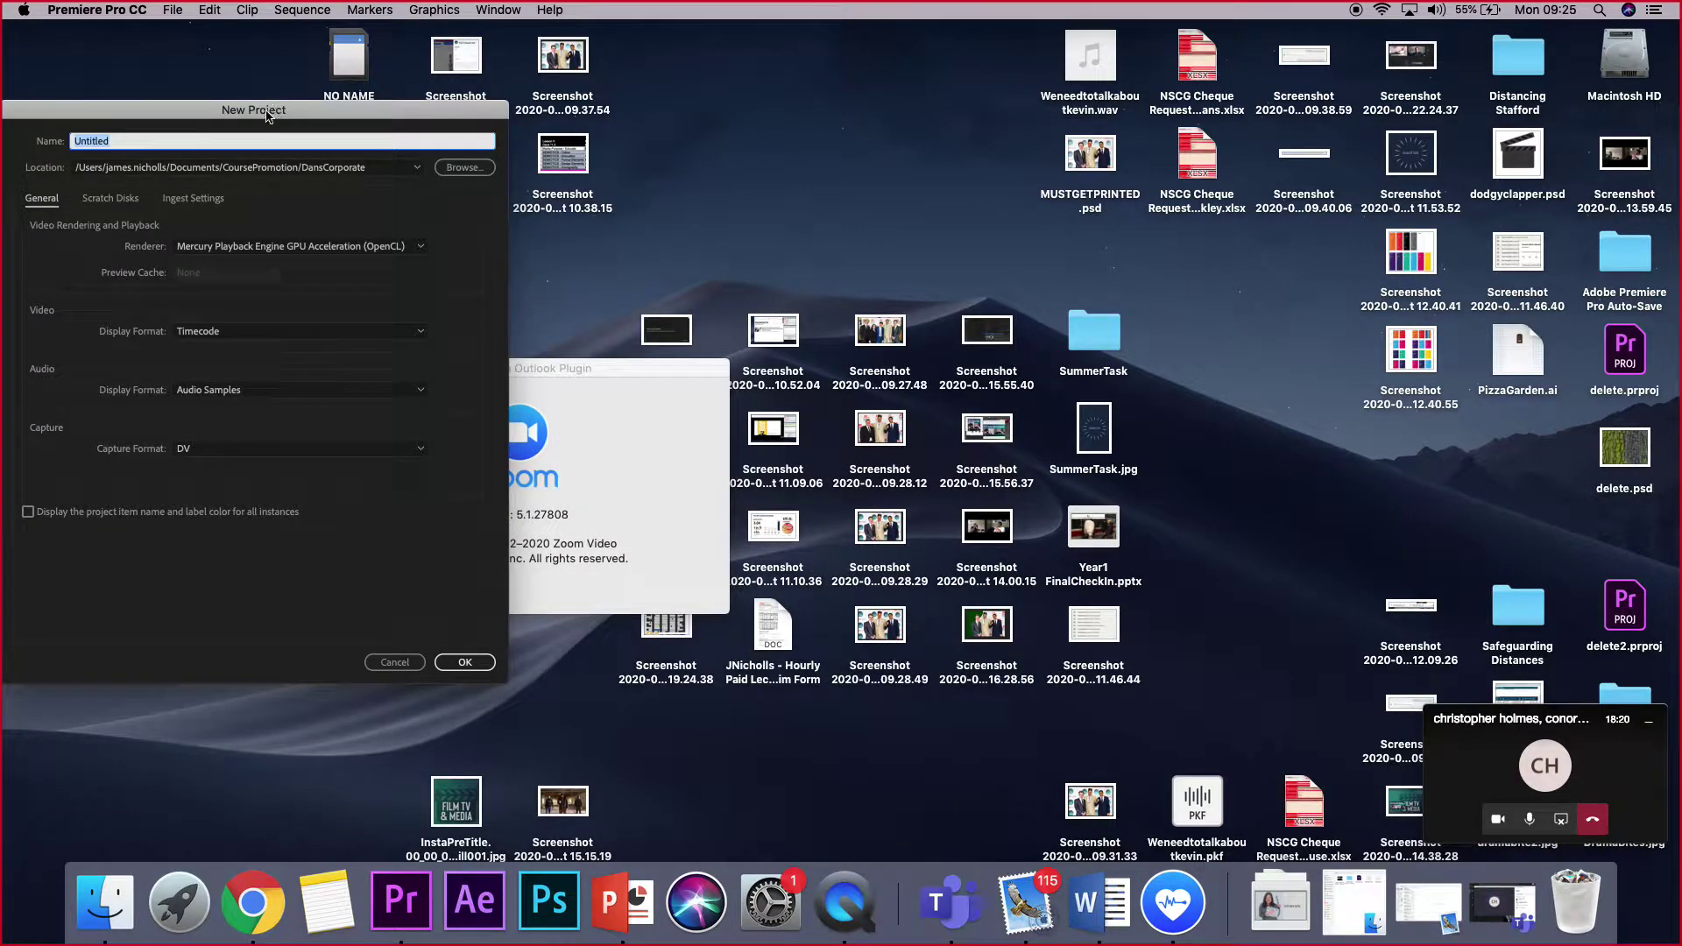
pyautogui.moveTo(268, 116); pyautogui.dragTo(814, 134)
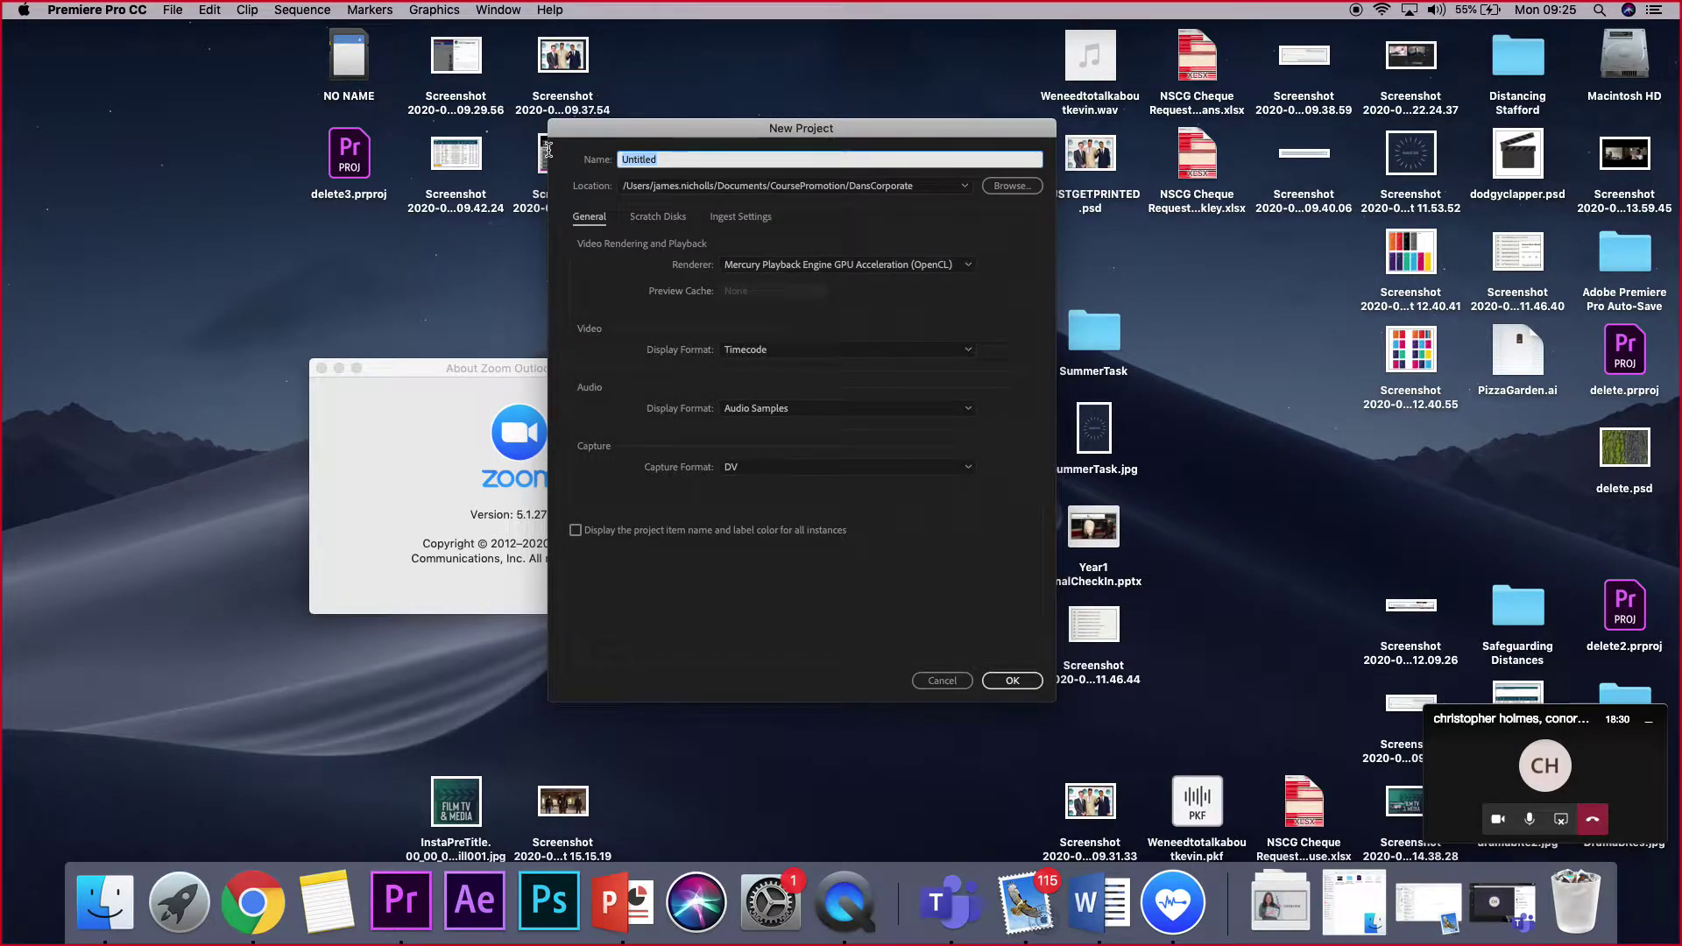
pyautogui.write('T')
pyautogui.press('BackSpace')
pyautogui.write('JigsawEditV1')
pyautogui.click(1034, 192)
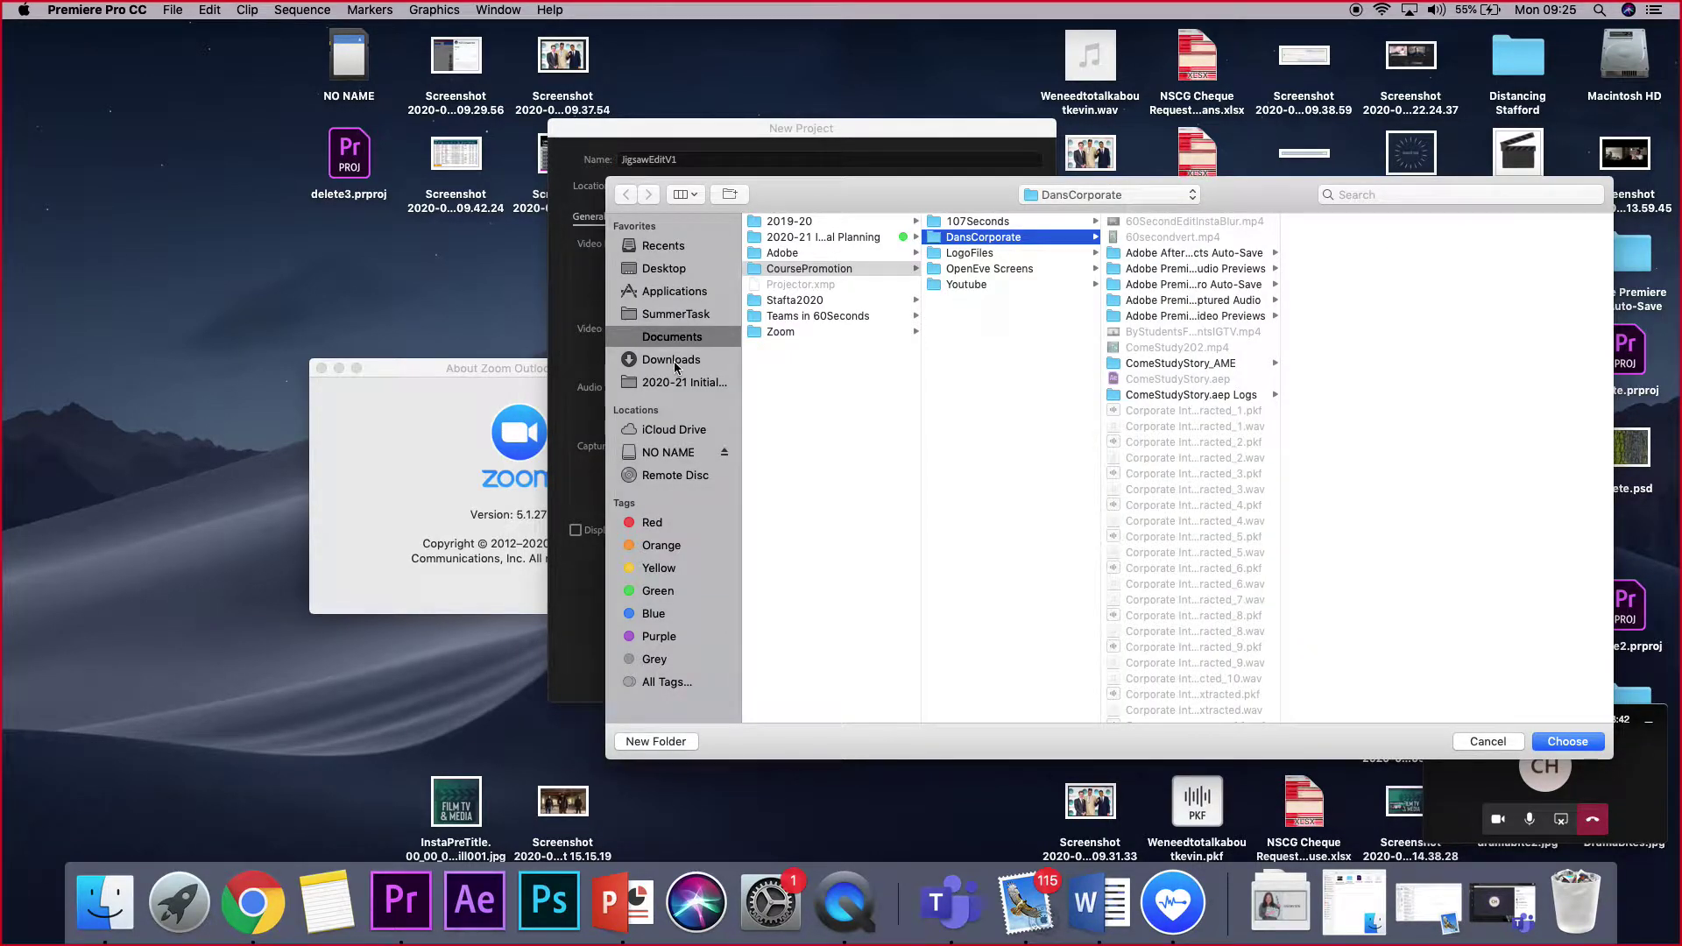
# - Create Documents/Post-Production/Jigsaw Edit folders and choose Jigsaw Edit as the project location
pyautogui.click(689, 334)
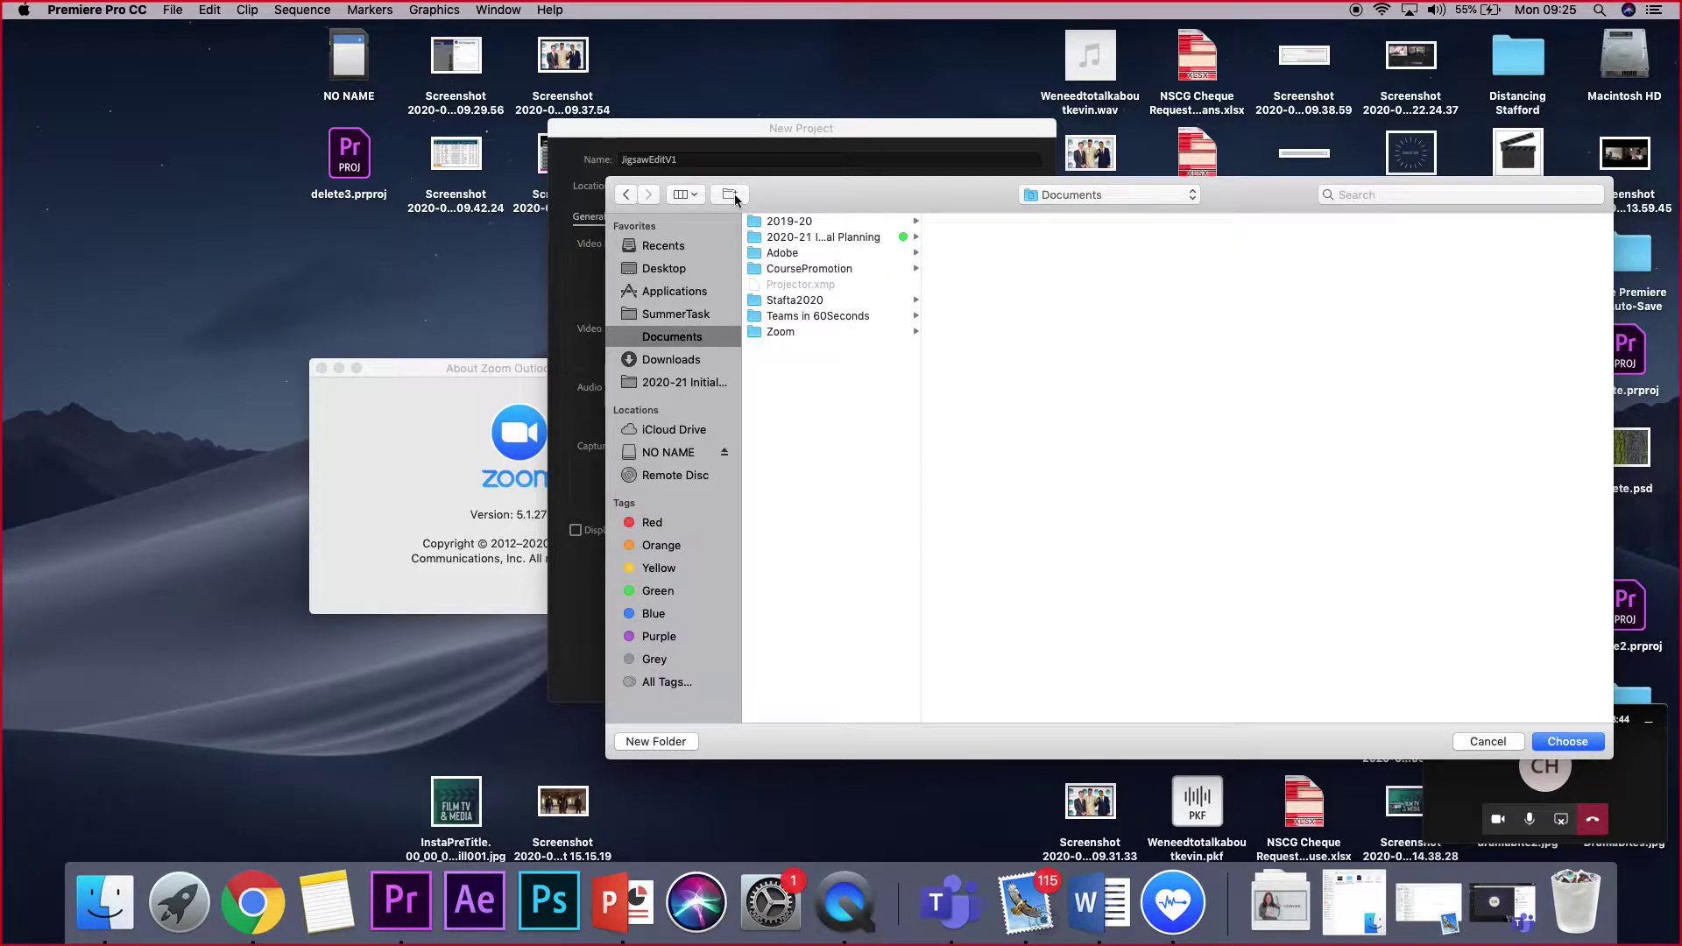
pyautogui.click(734, 198)
pyautogui.press('BackSpace')
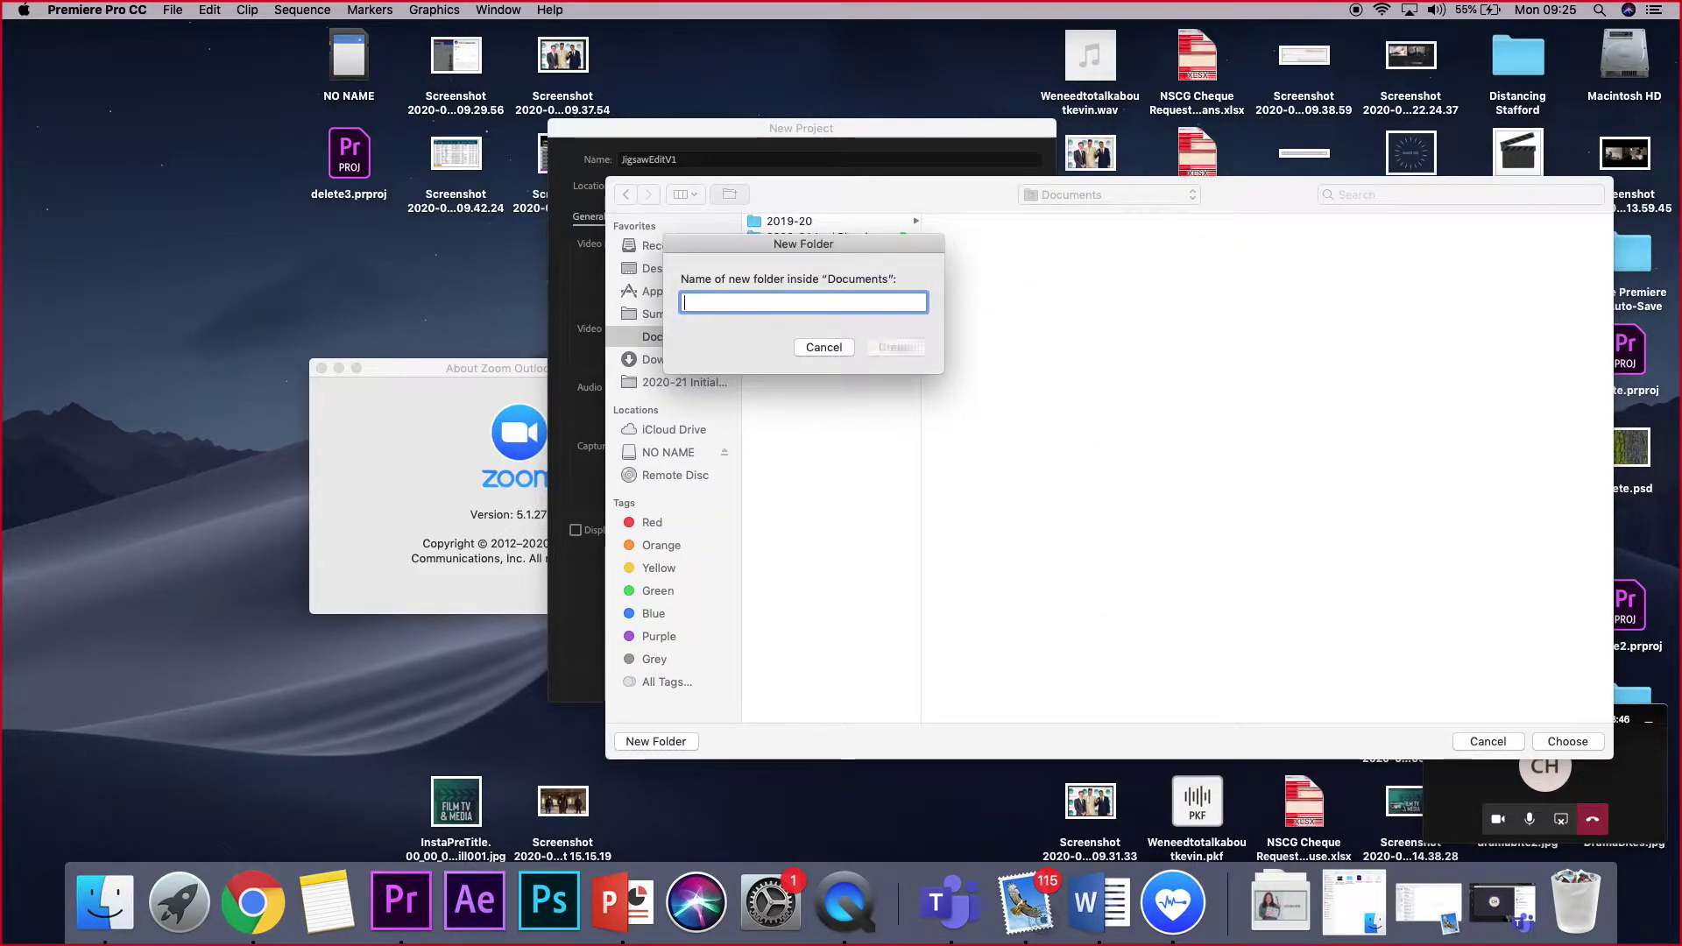
pyautogui.write('Post-Producti')
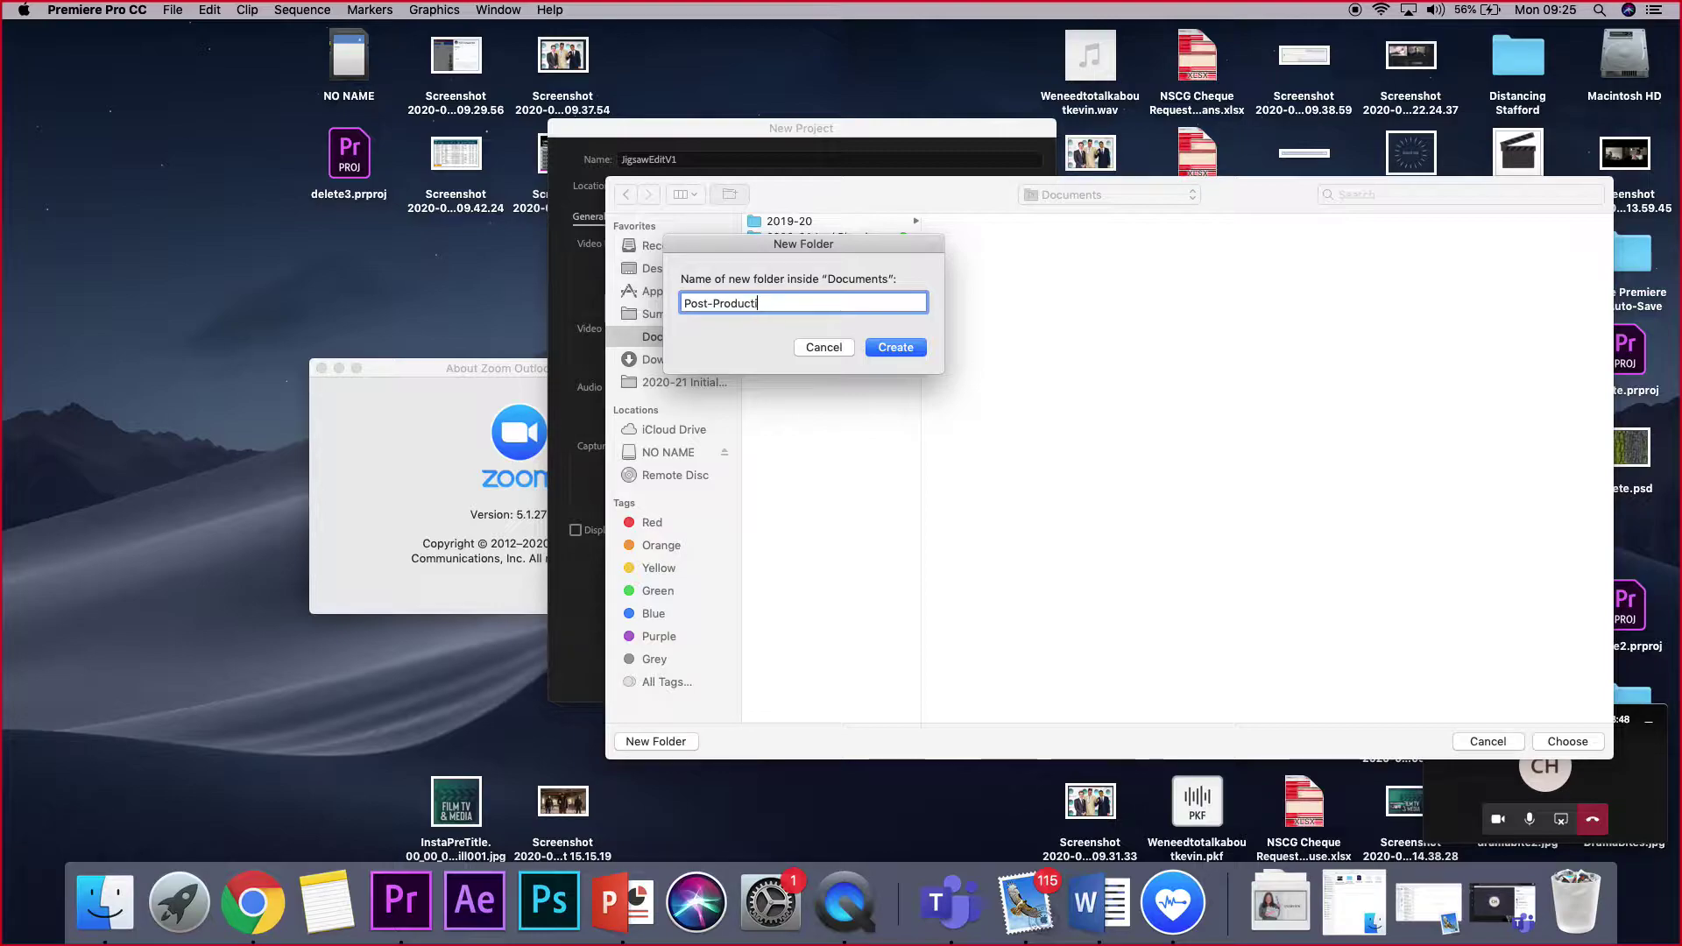
pyautogui.write('on')
pyautogui.press('Return')
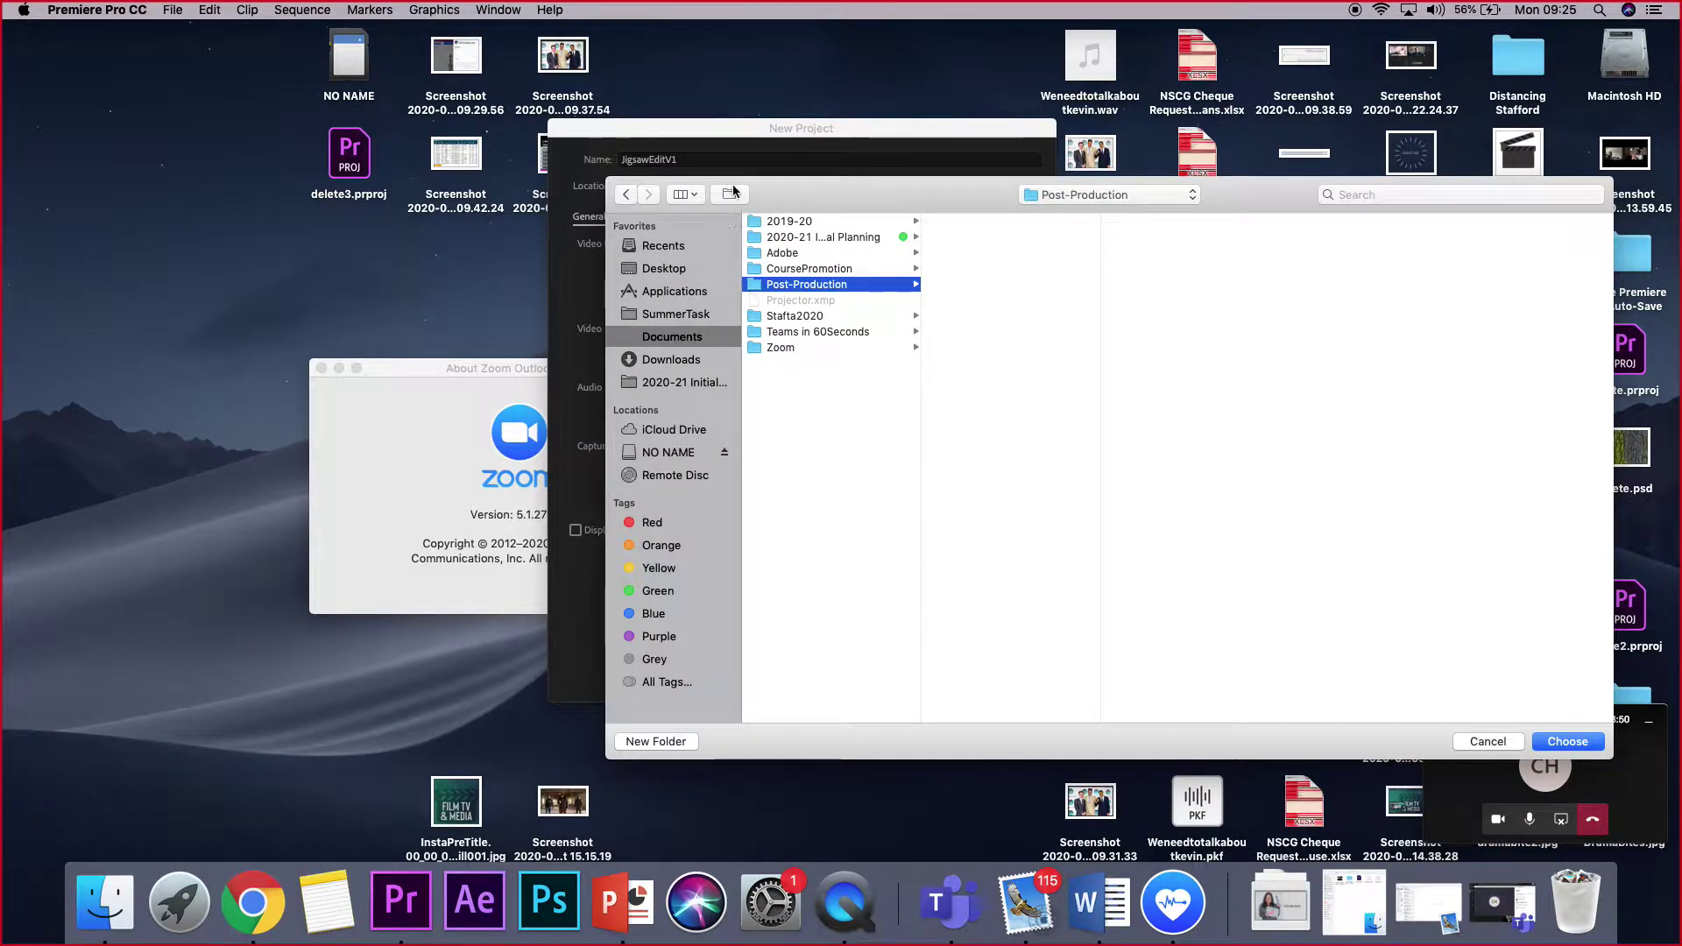
pyautogui.click(734, 193)
pyautogui.write('Jigs')
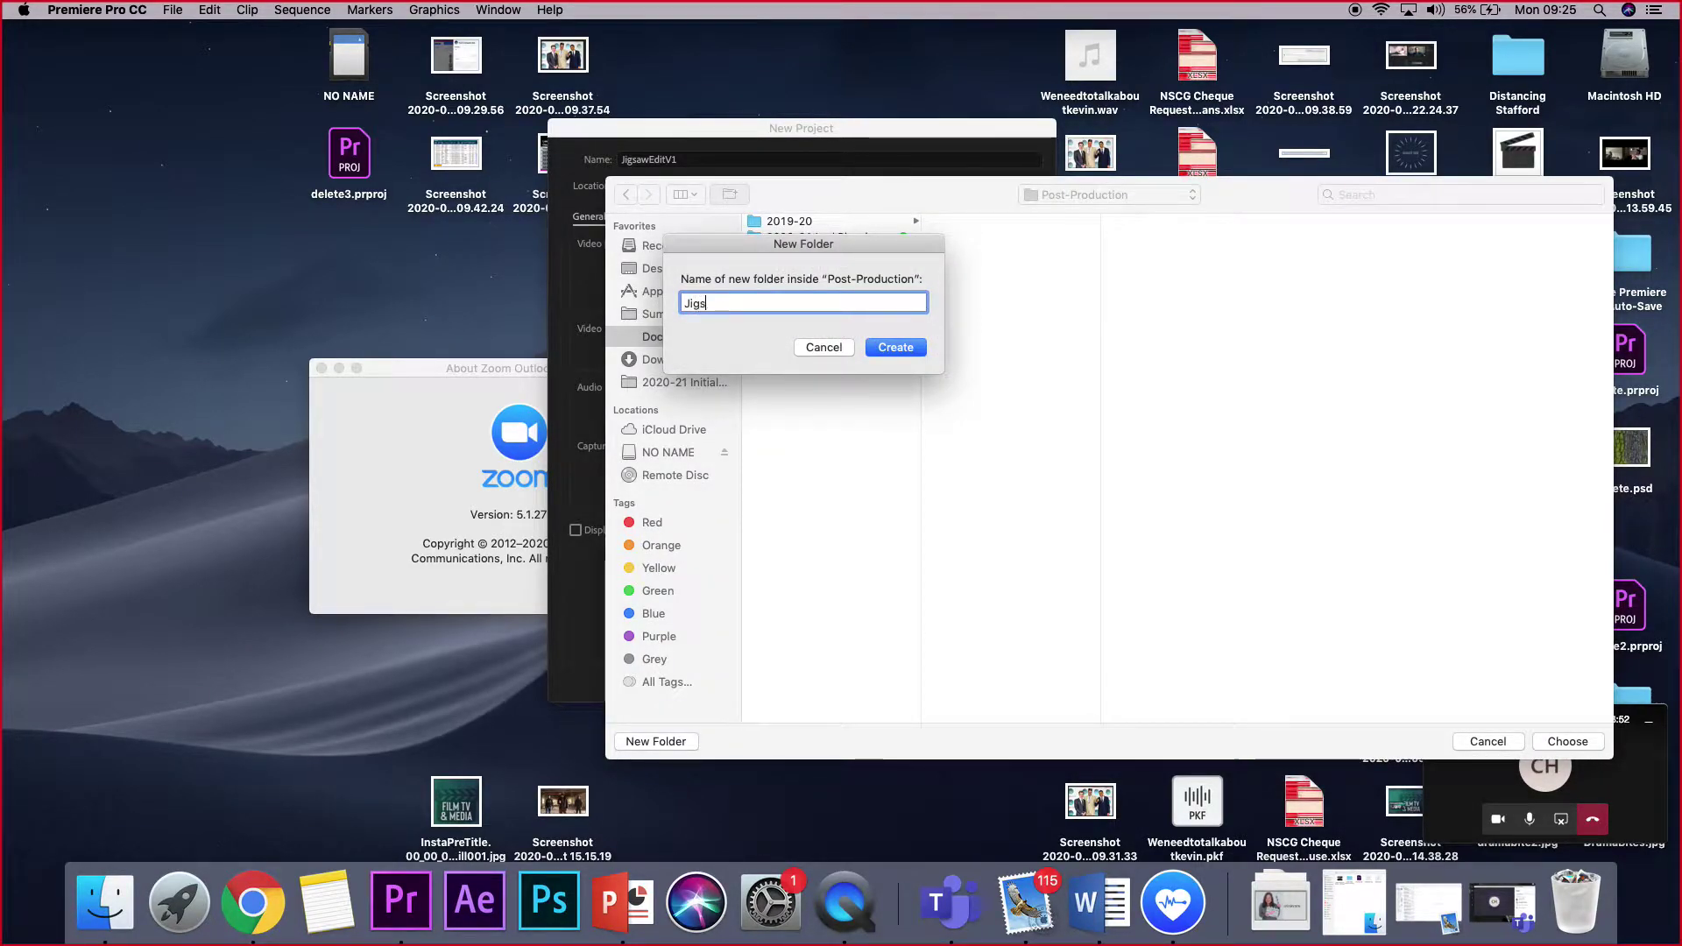
pyautogui.write('aw Edit')
pyautogui.press('Return')
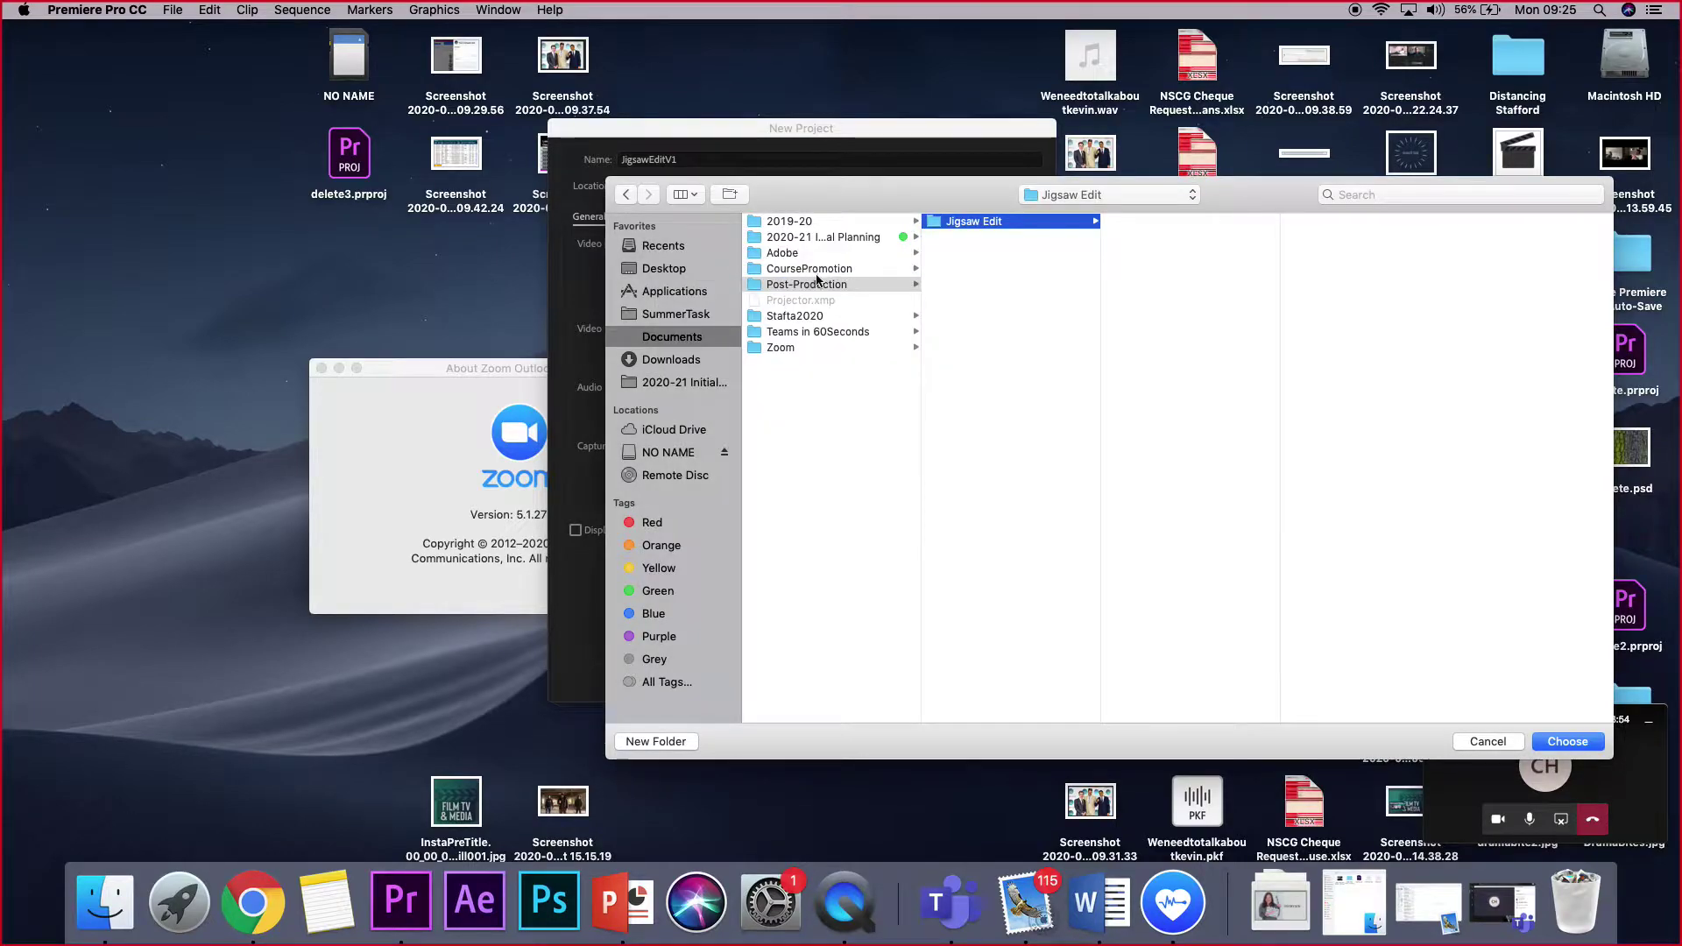
pyautogui.click(1568, 741)
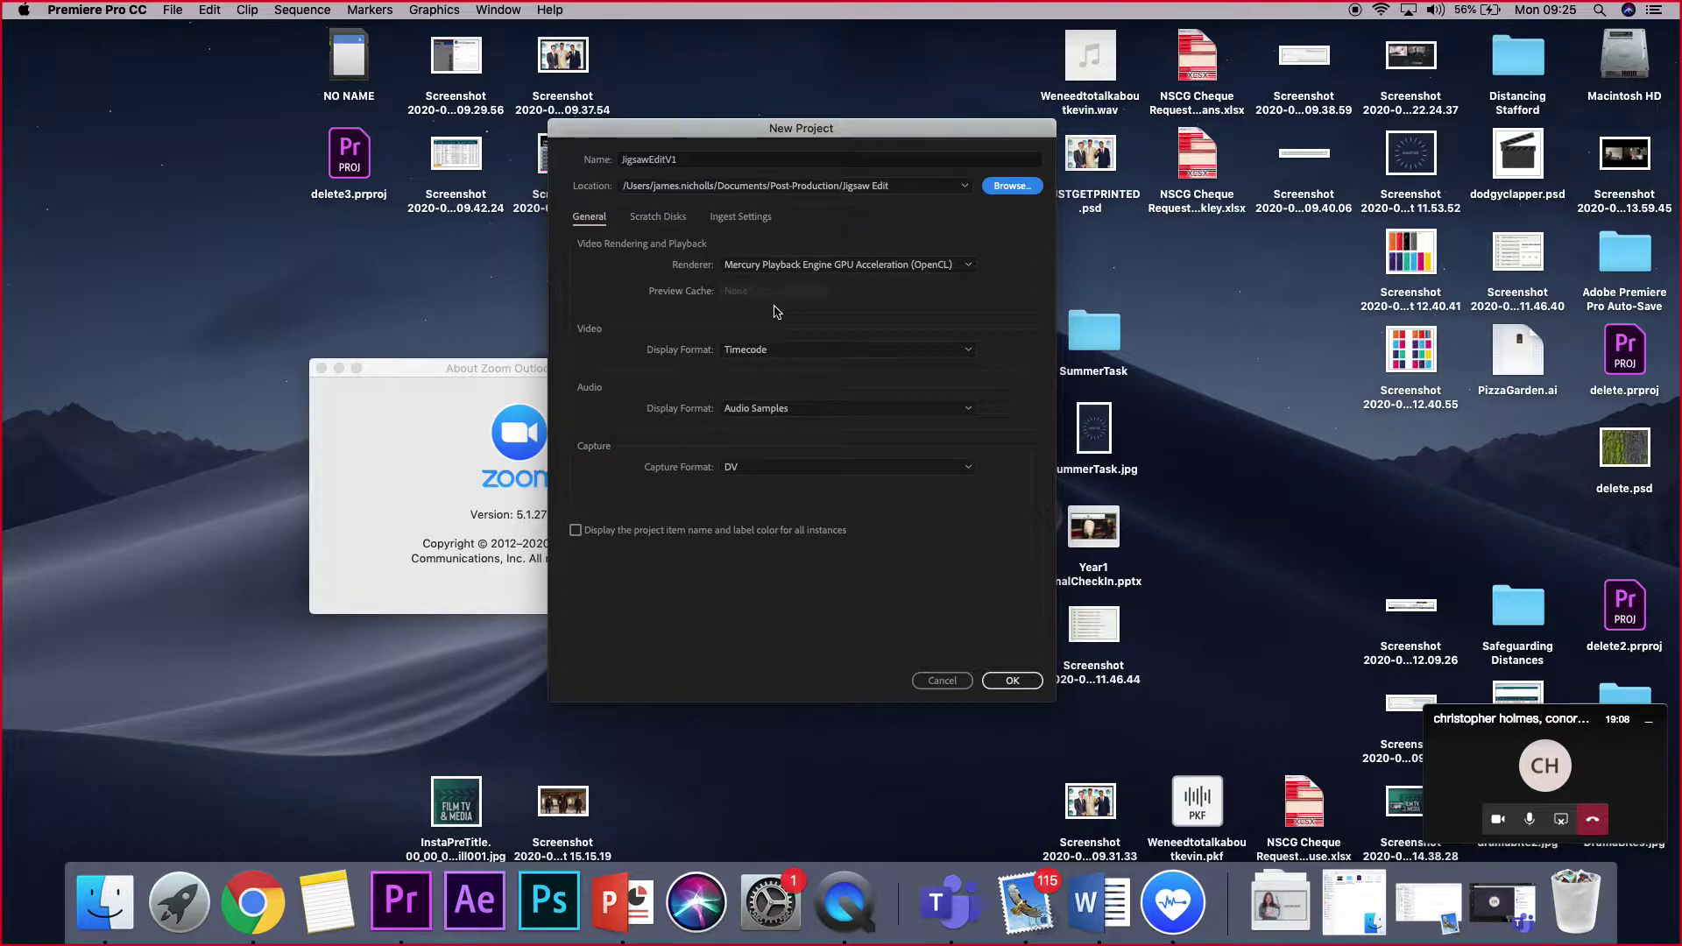
# - Keep Timecode and Audio Samples display formats, then view the Scratch Disks settings
pyautogui.click(772, 355)
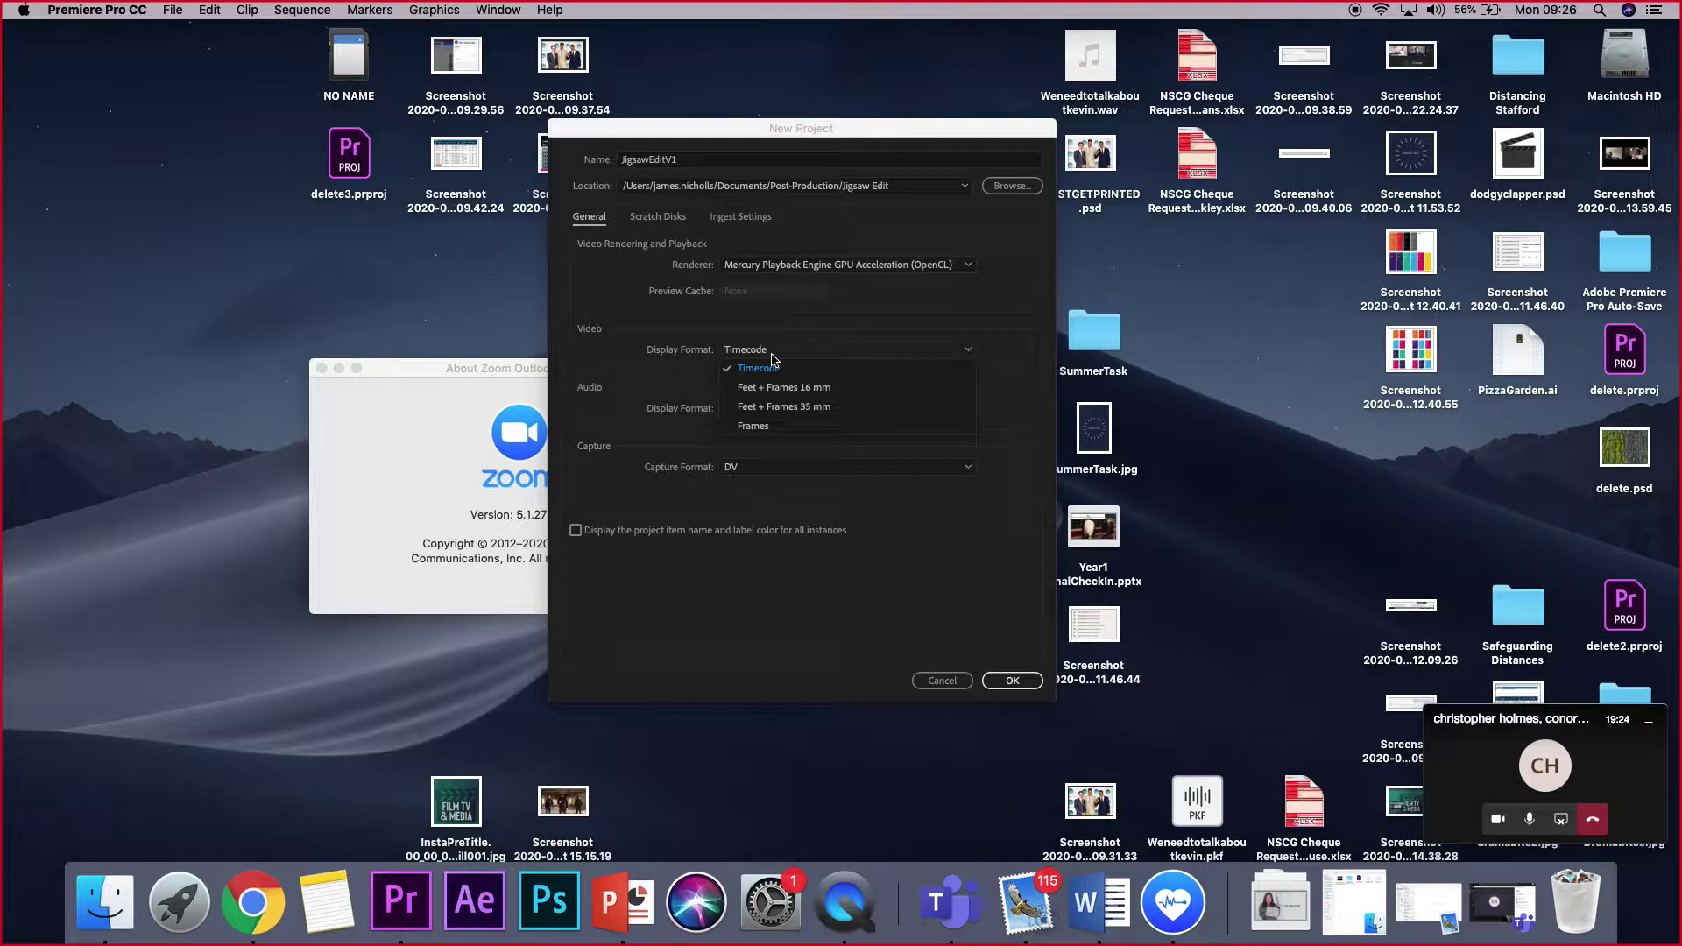
pyautogui.click(773, 359)
pyautogui.click(777, 410)
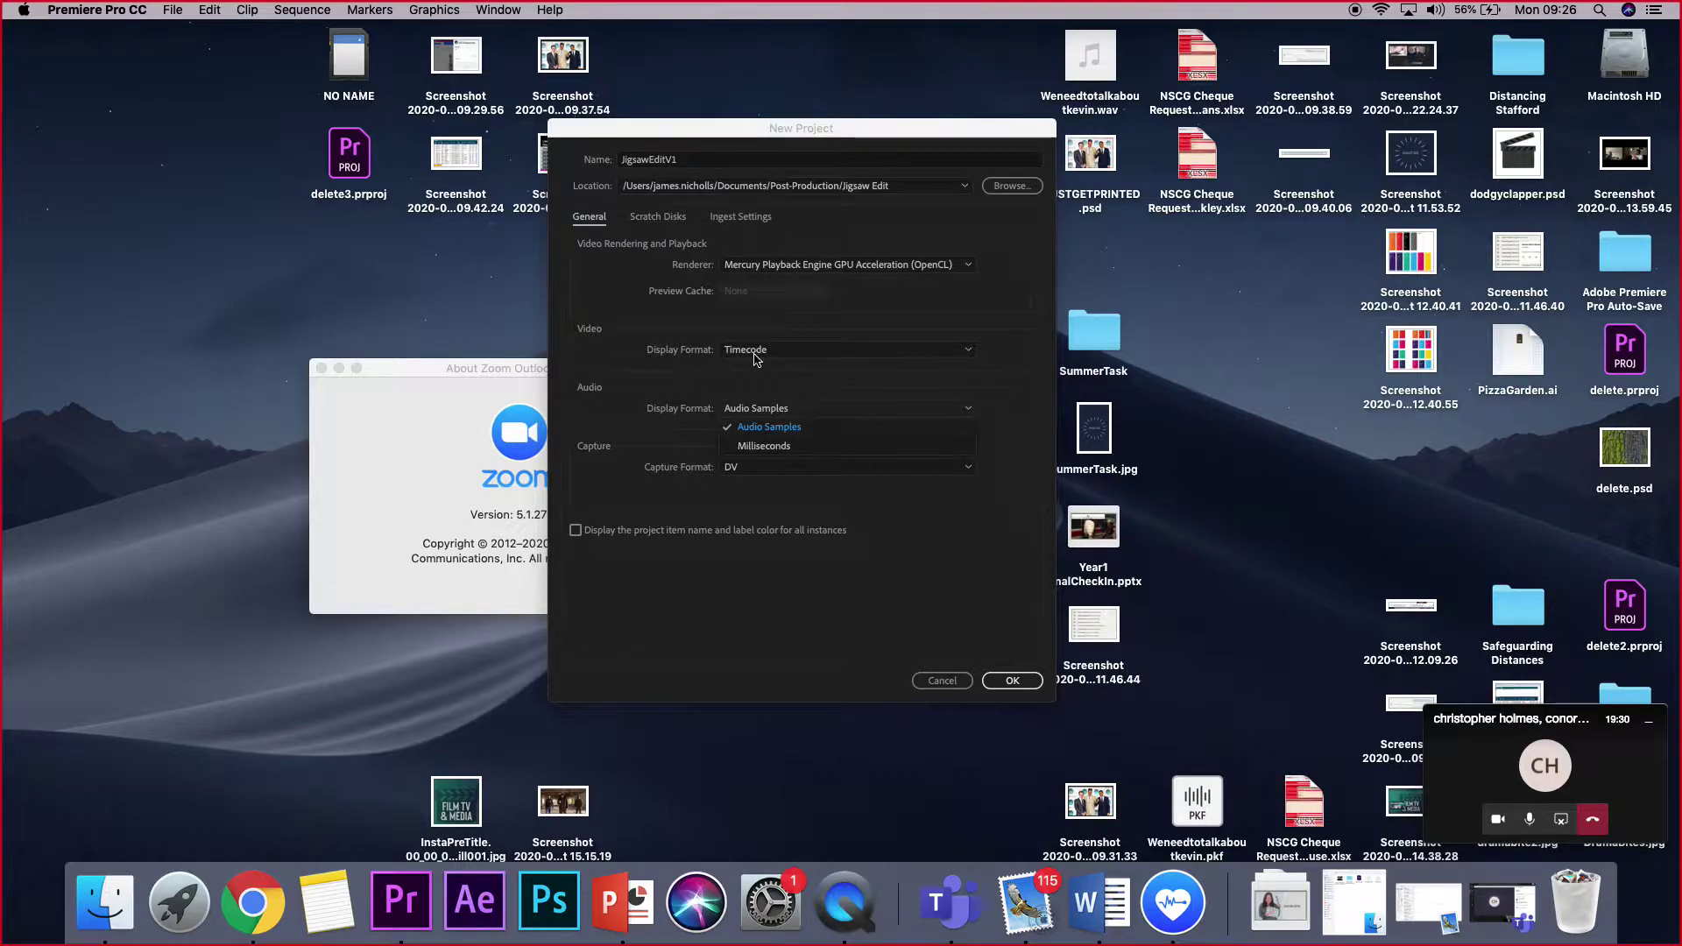
pyautogui.click(660, 379)
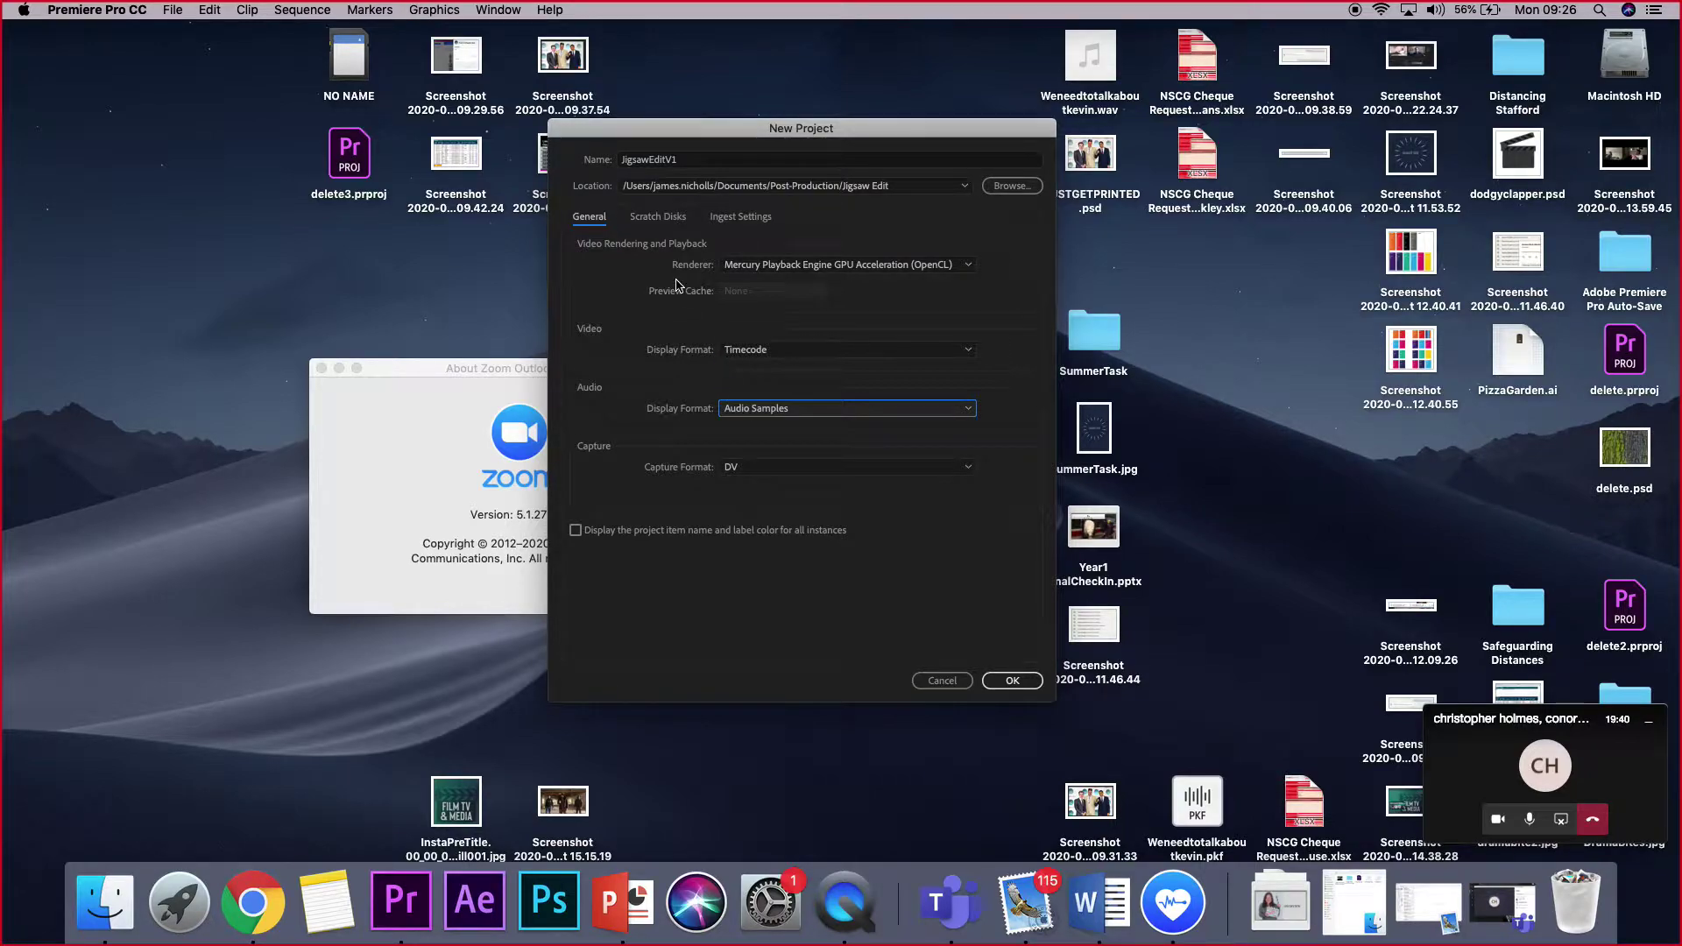
pyautogui.click(653, 216)
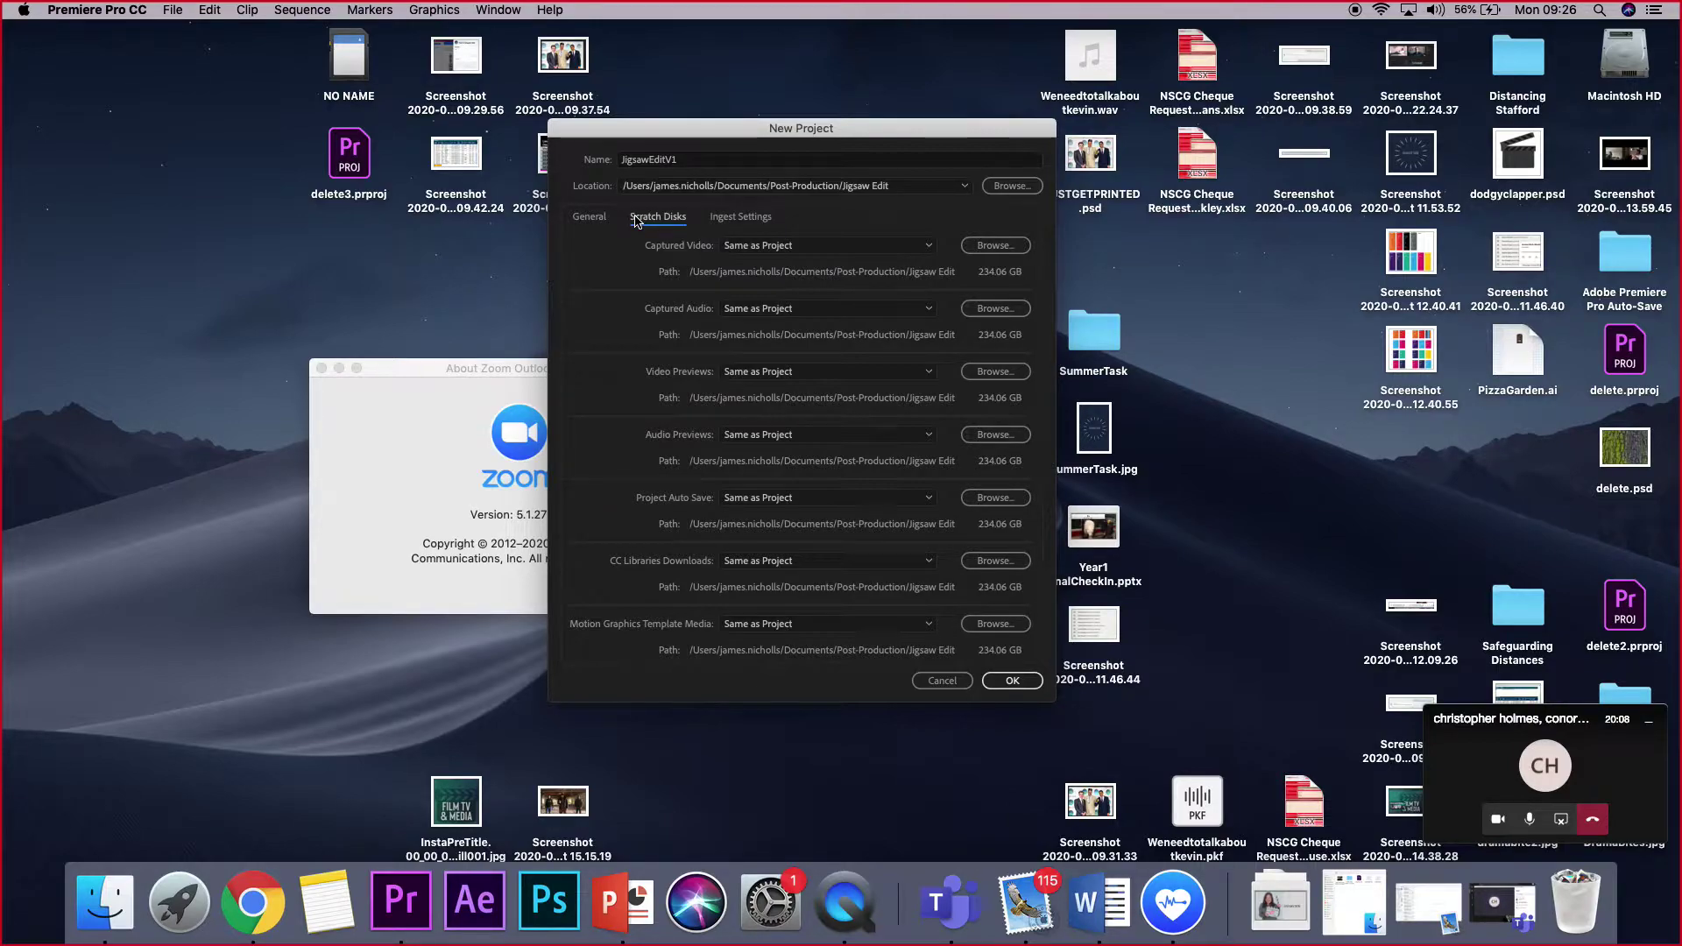
# - Review the Ingest Settings and confirm with OK to create the JigsawEditV1 project
pyautogui.click(737, 221)
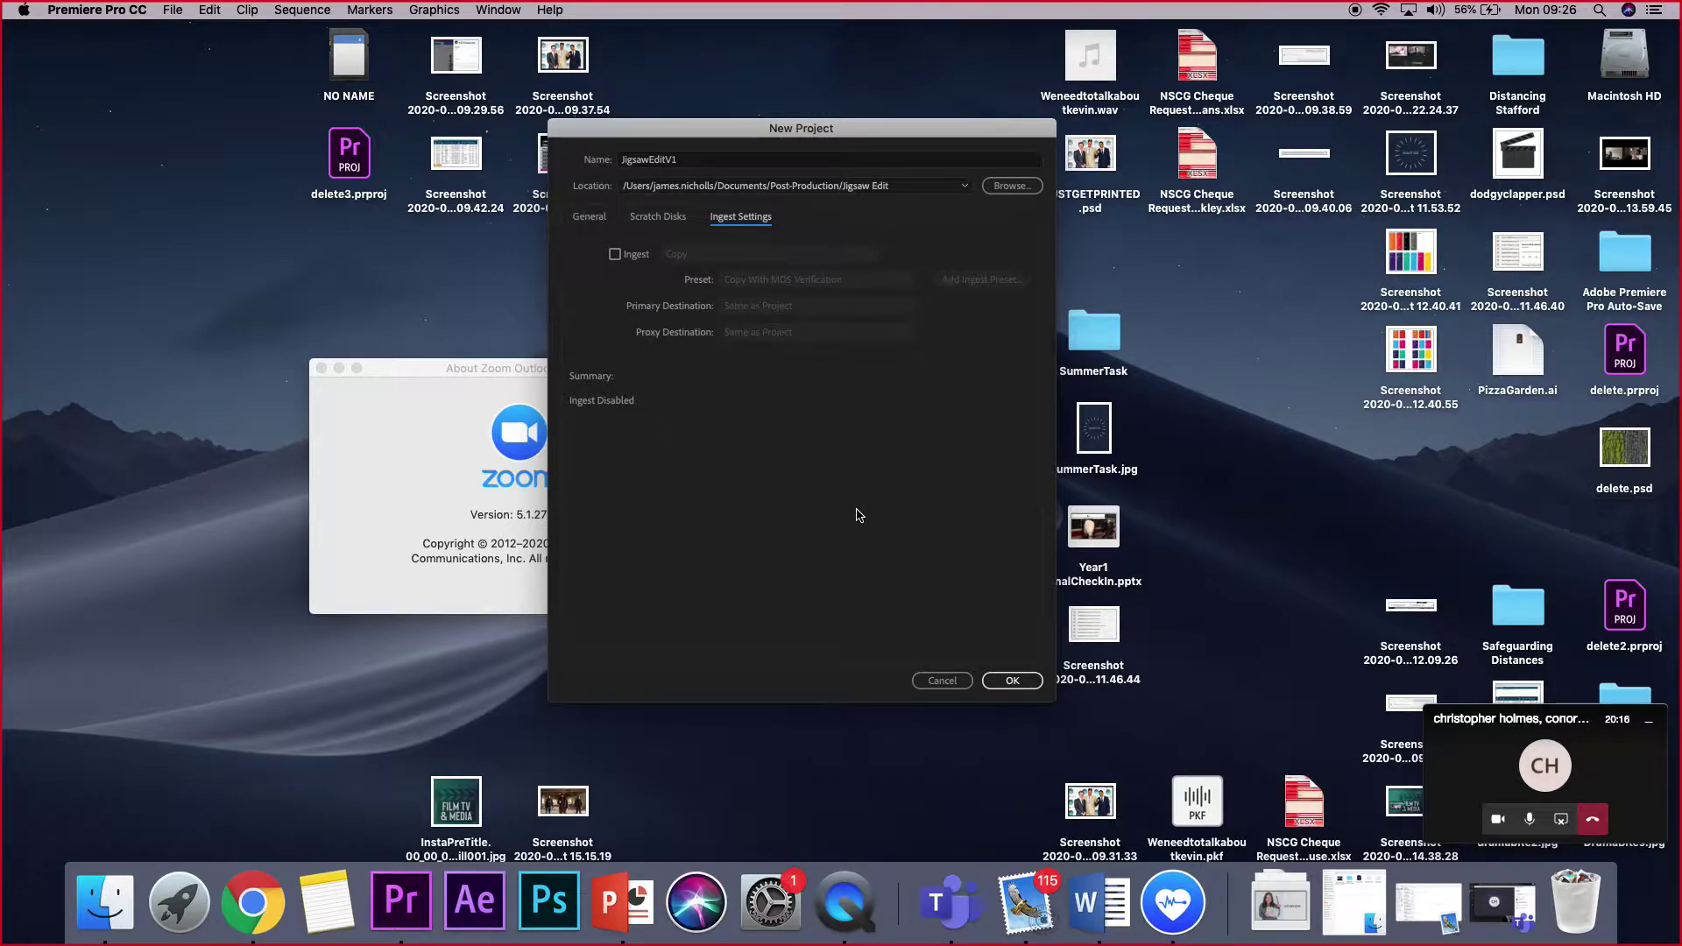
pyautogui.click(1012, 682)
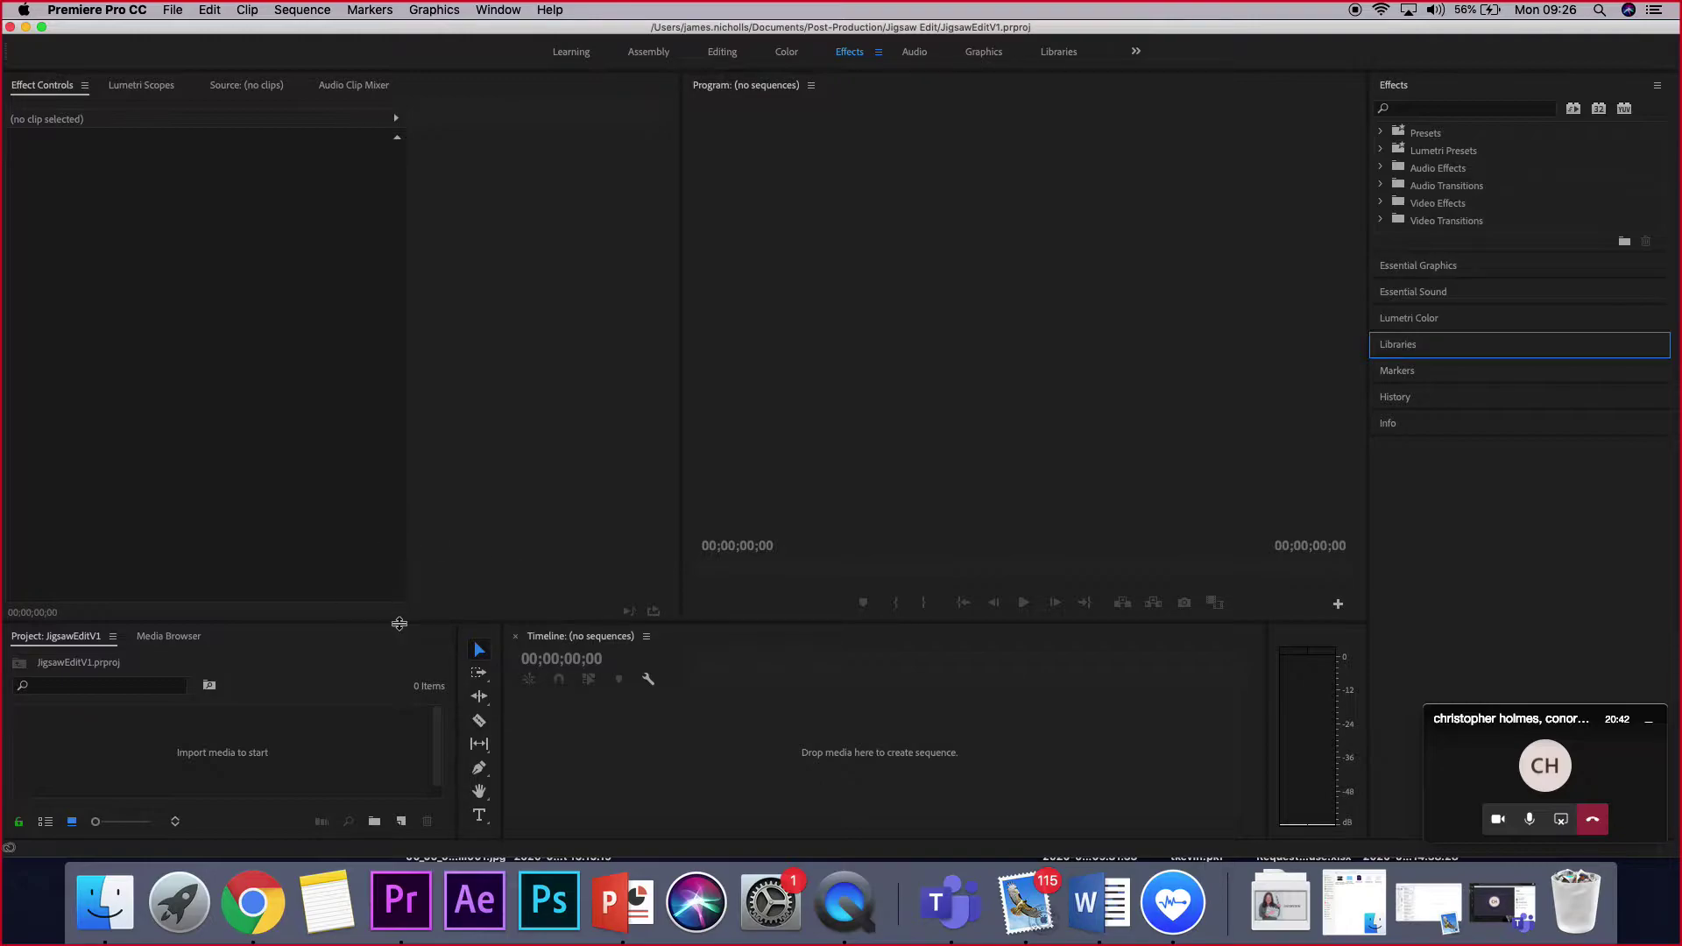
# - Enlarge the project and timeline panels, switch to the Editing workspace, and hide Premiere
pyautogui.moveTo(400, 623); pyautogui.dragTo(431, 434)
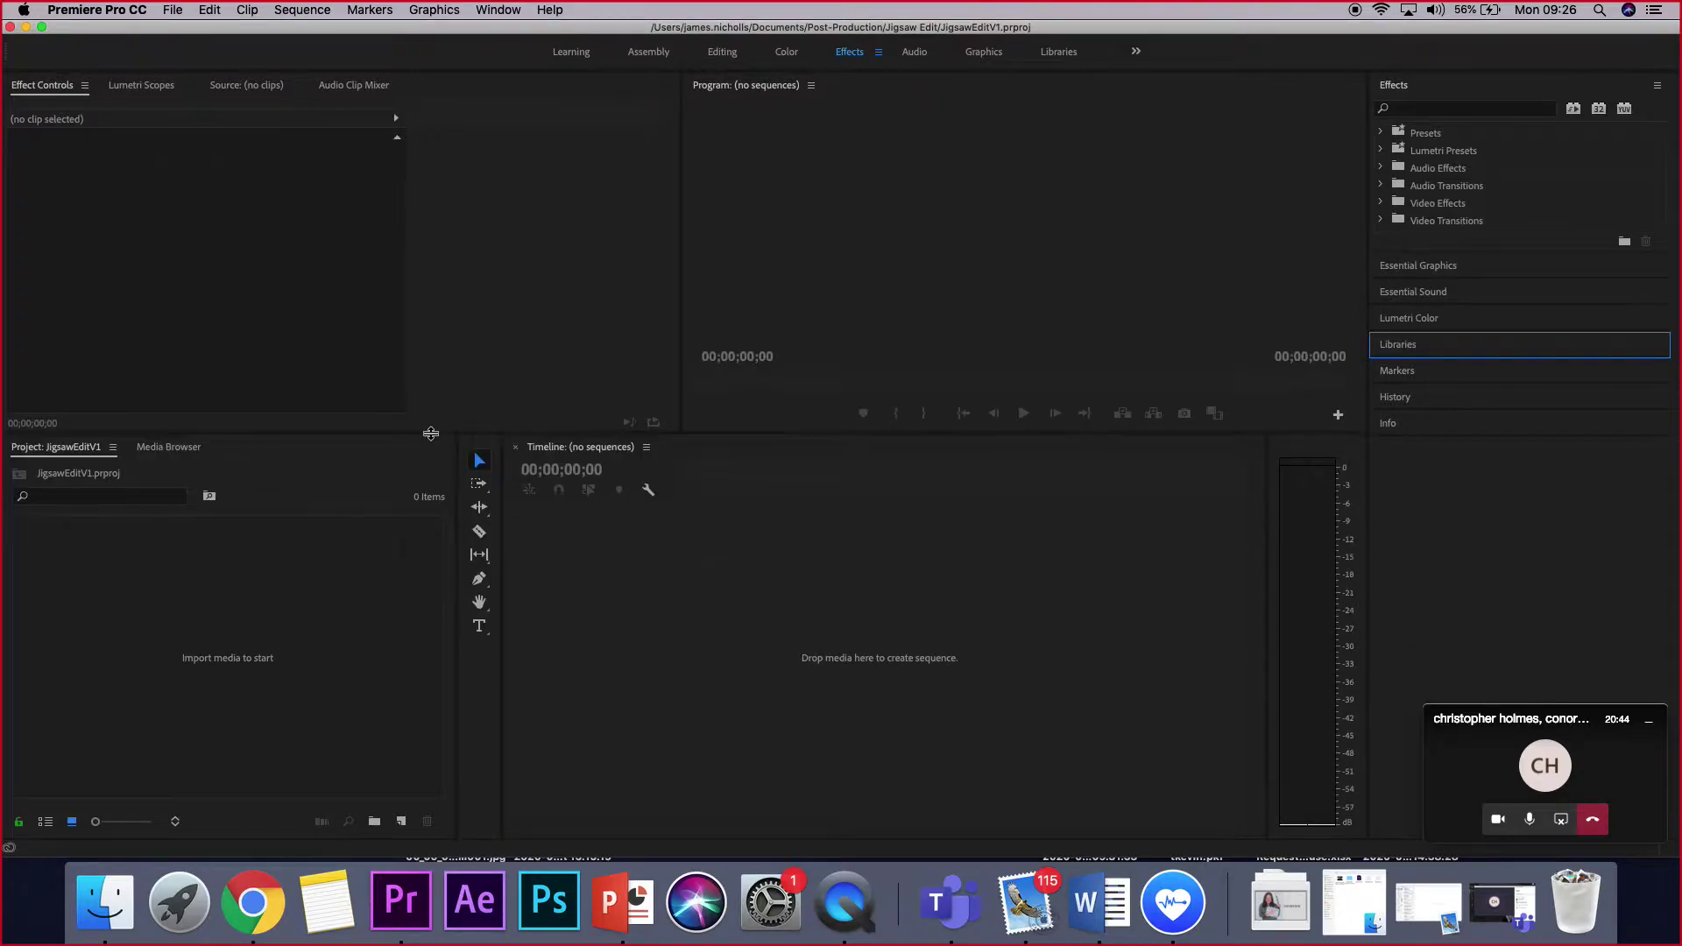
pyautogui.click(724, 52)
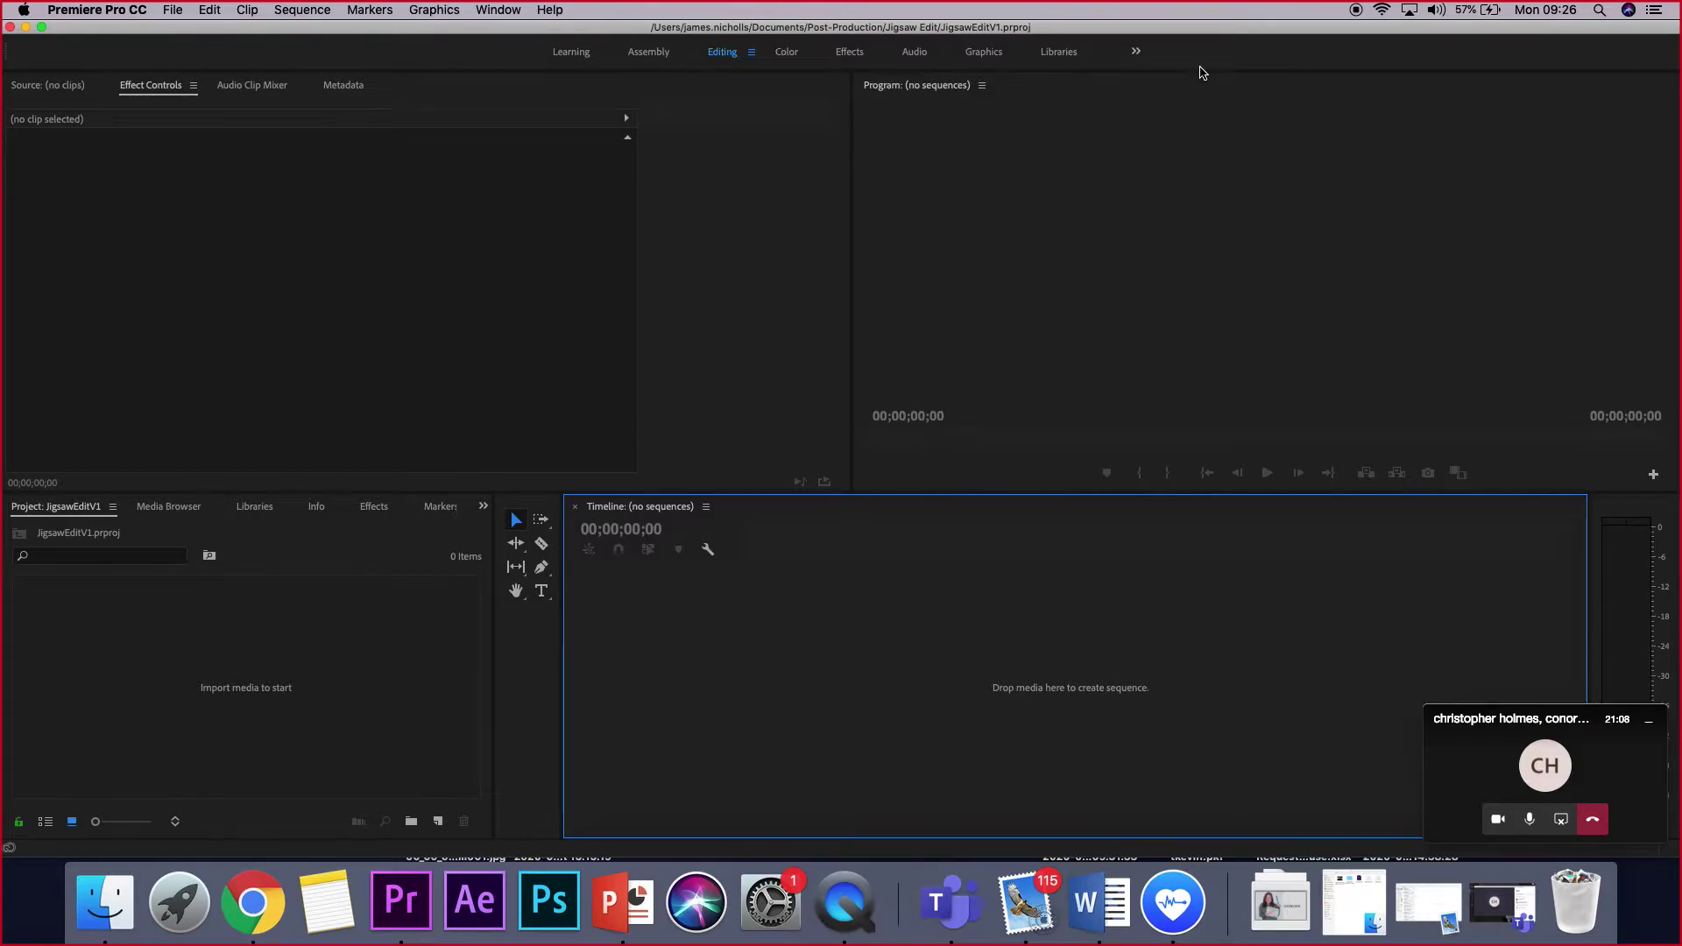
pyautogui.click(1136, 52)
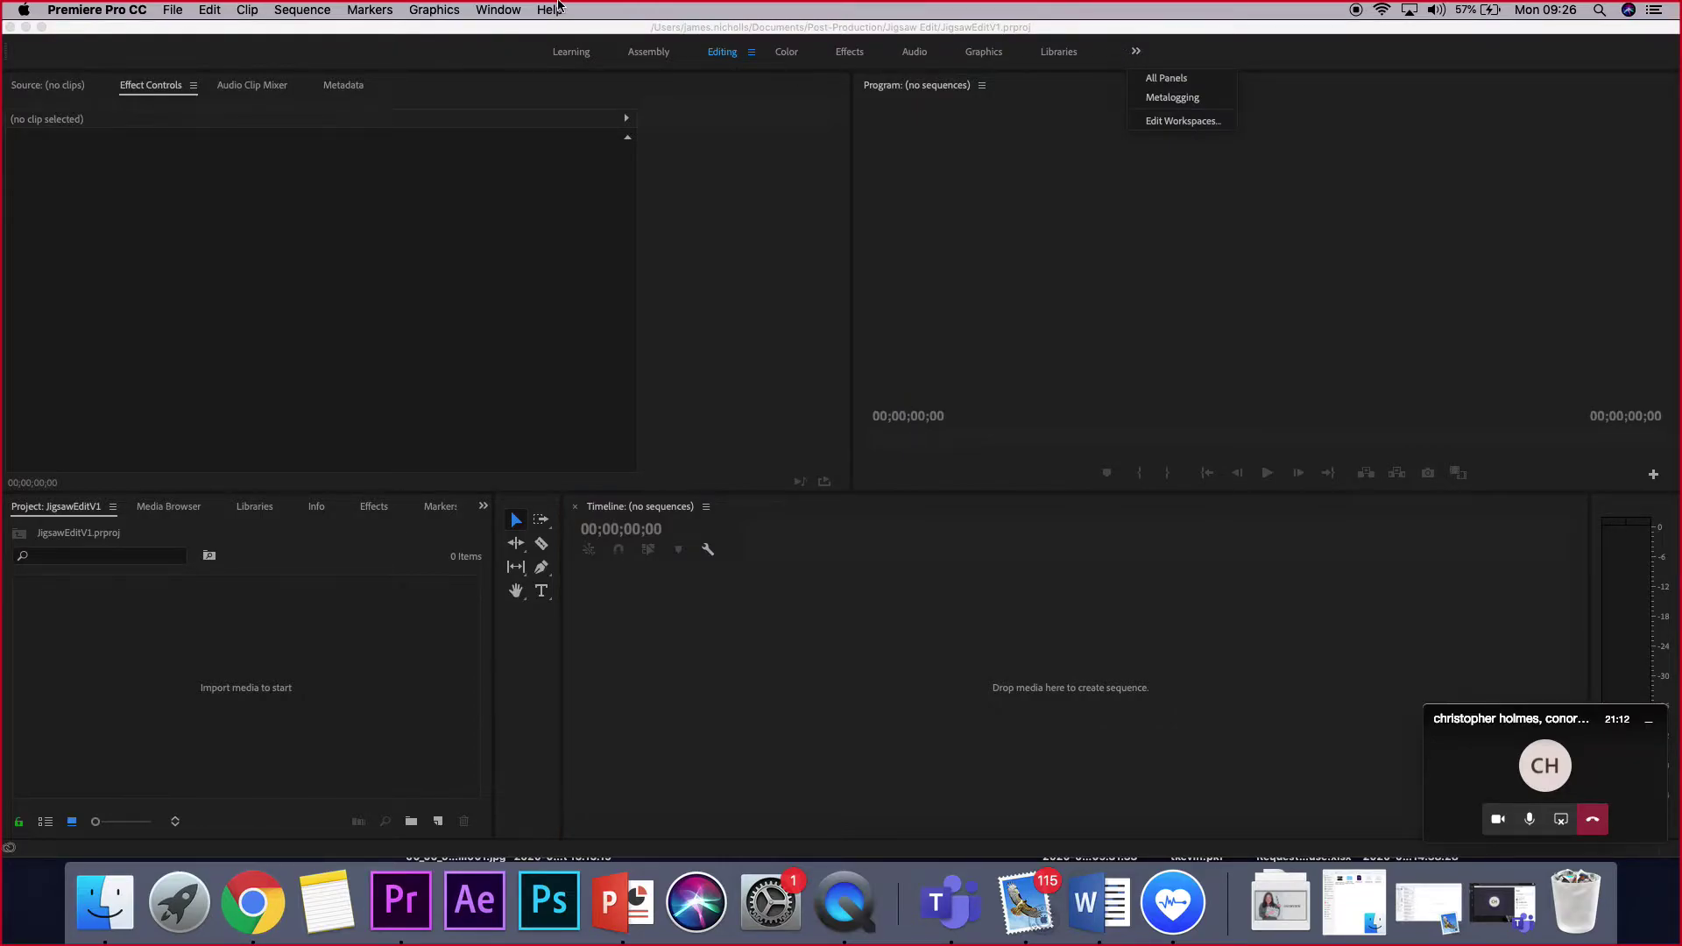
pyautogui.press('super+h')
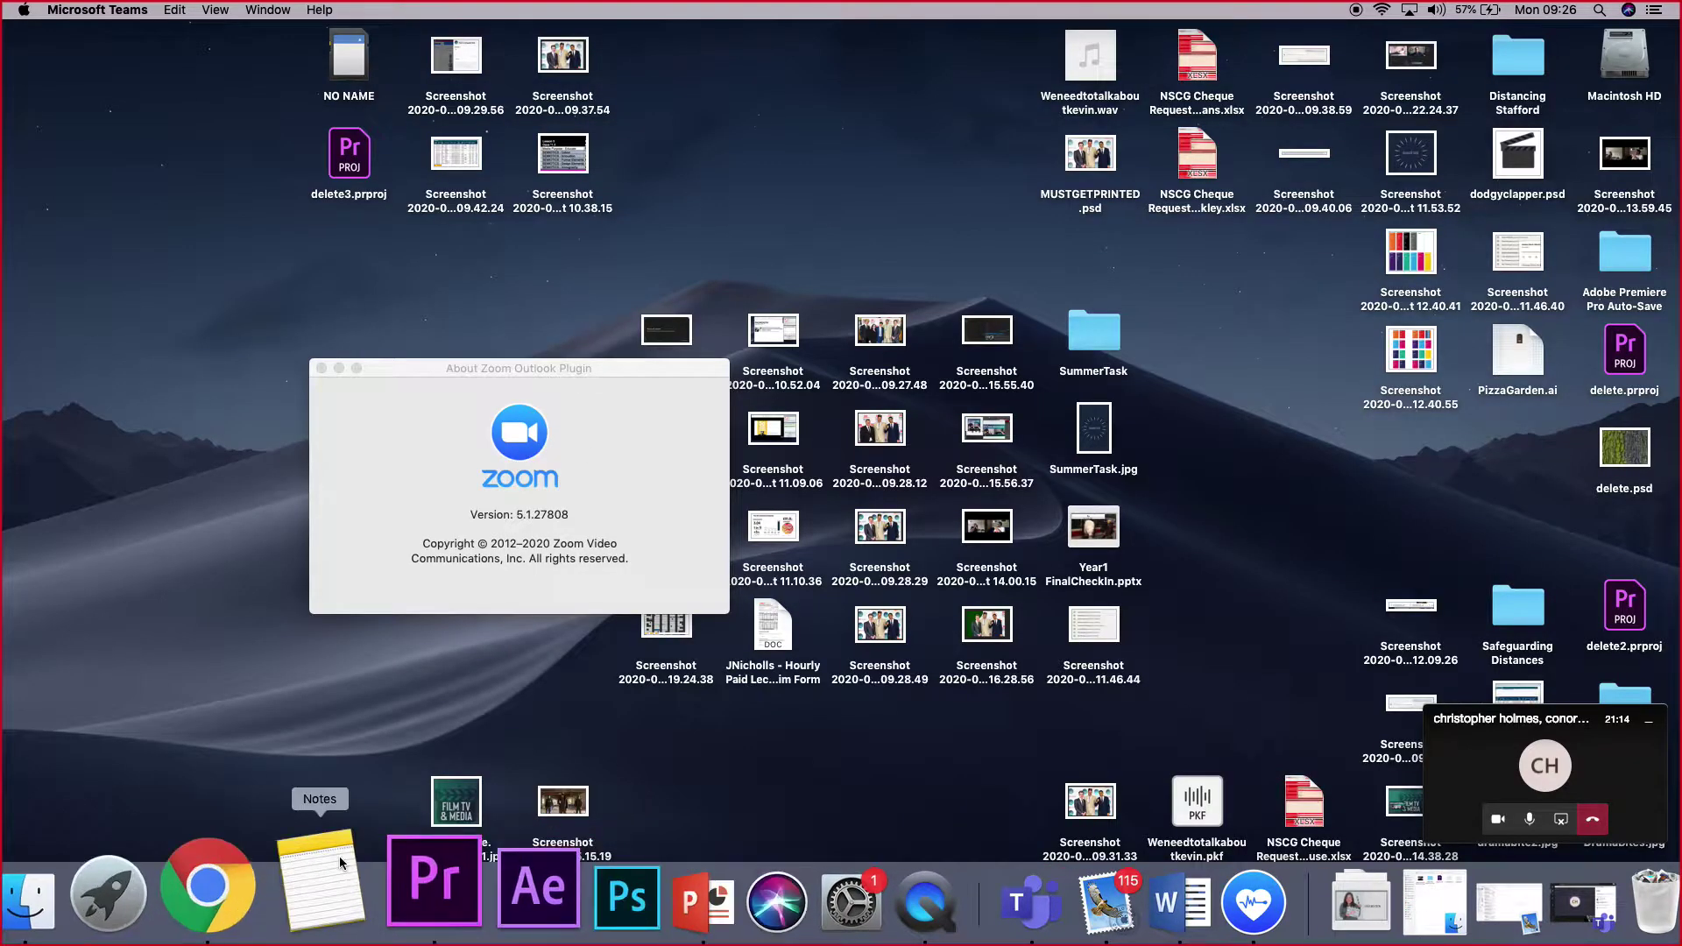
# - Bring the empty JigsawEditV1 Premiere project window back to the front from the Dock
pyautogui.click(383, 874)
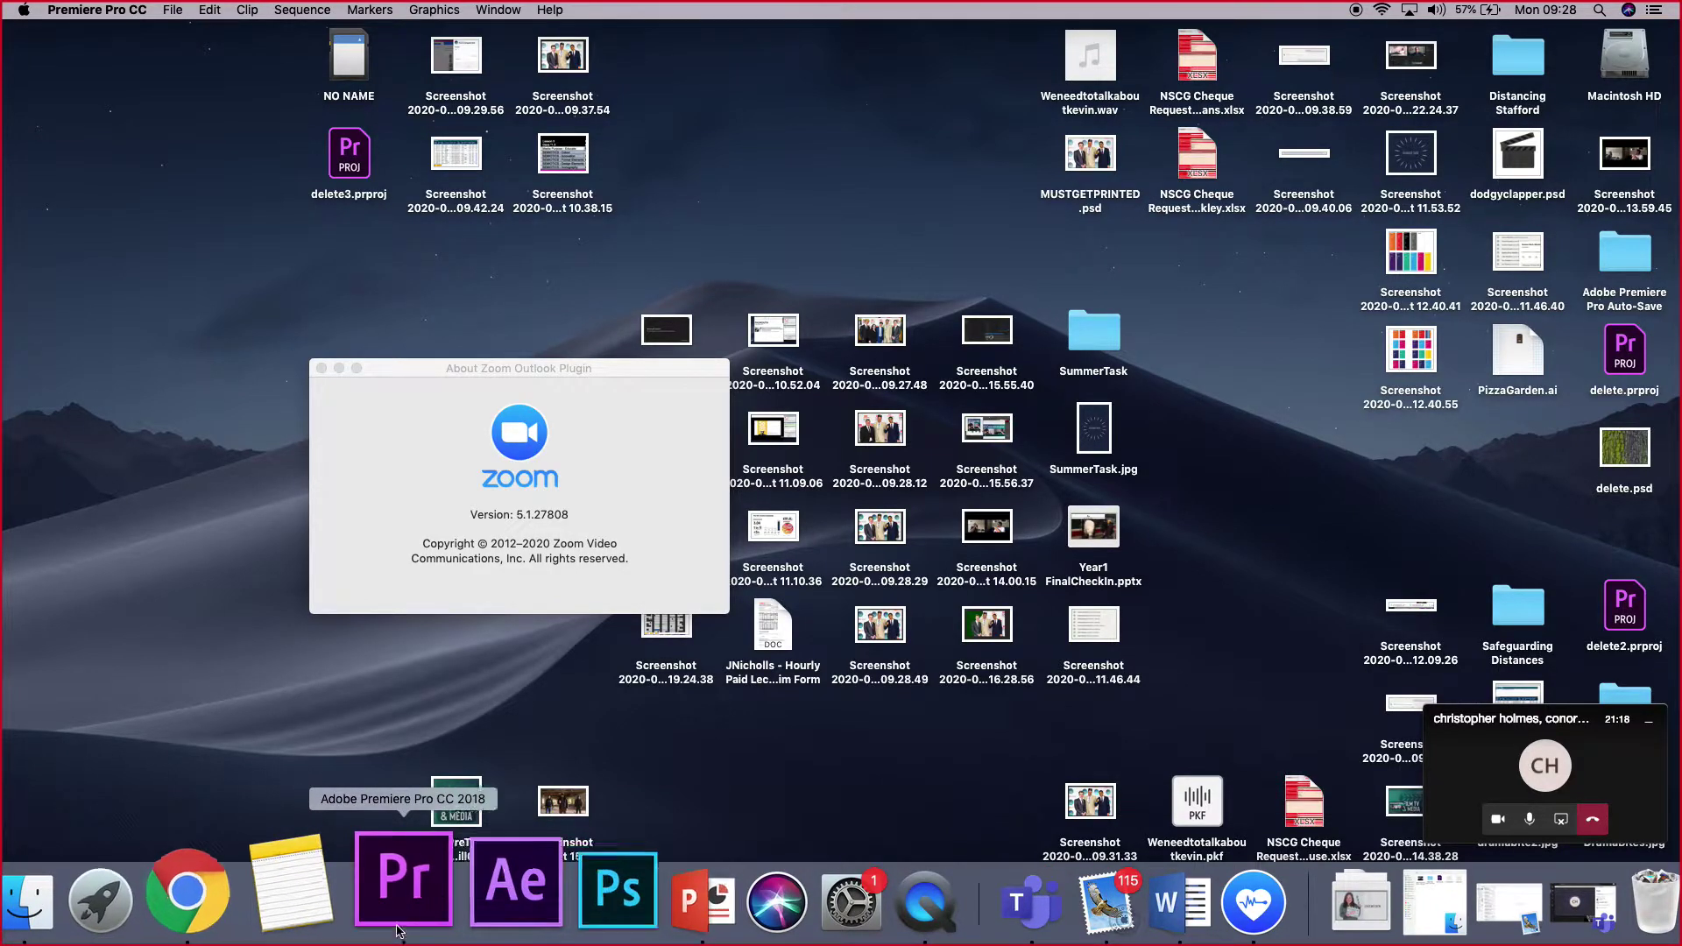
pyautogui.moveTo(487, 6)
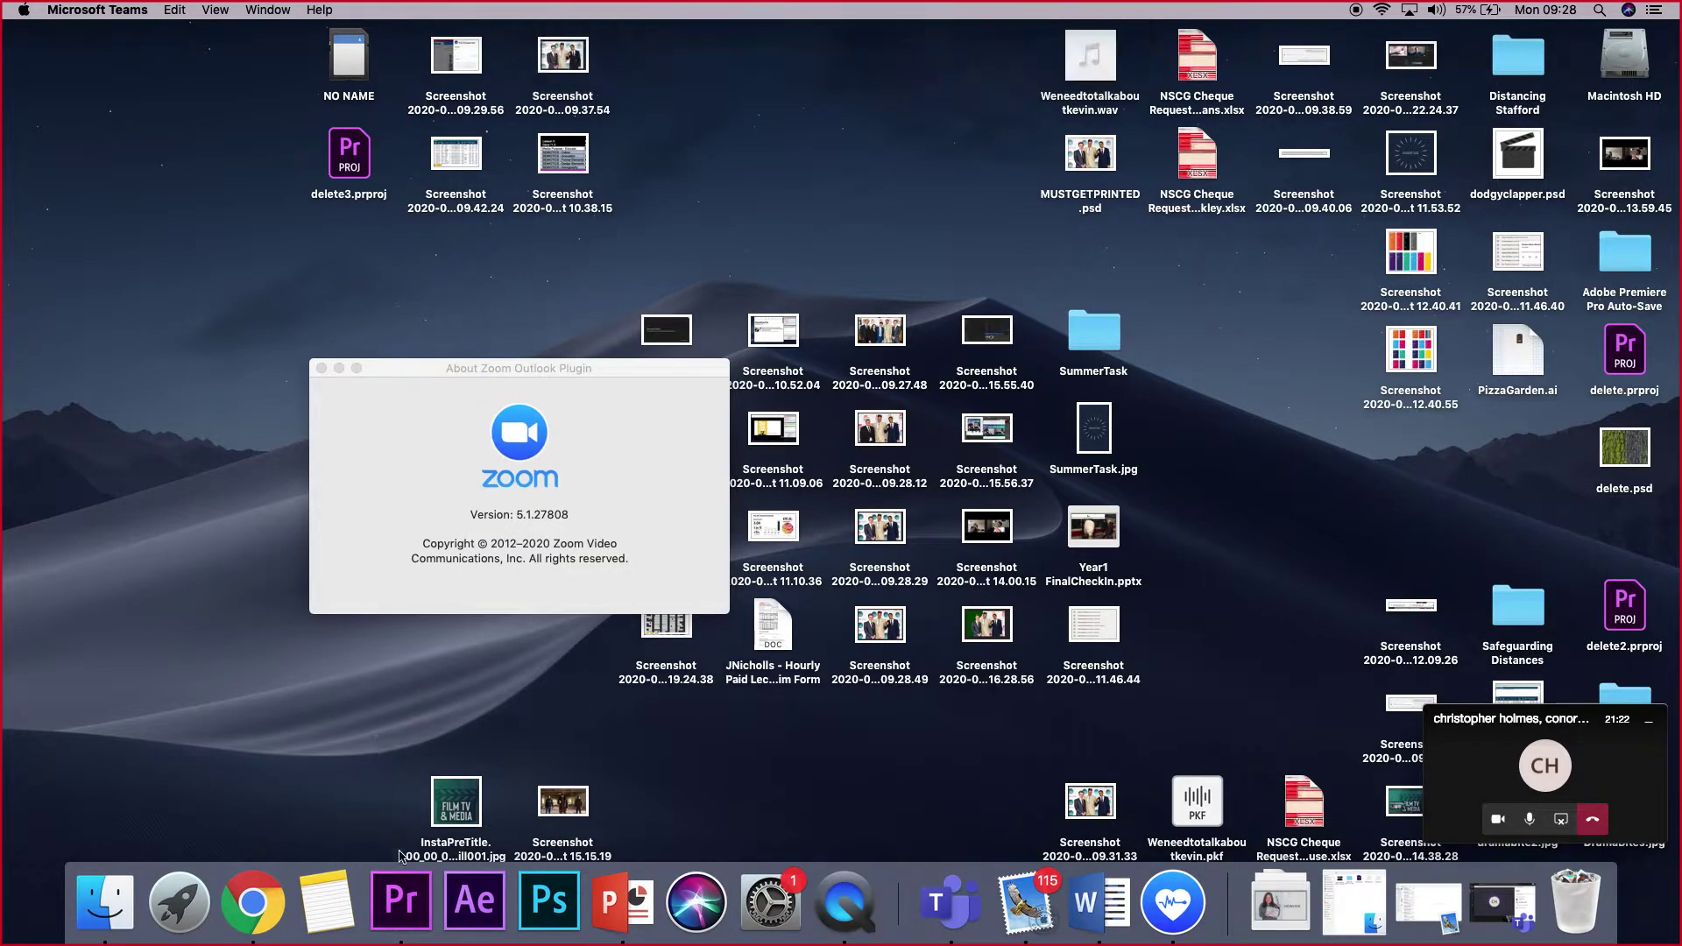
pyautogui.click(399, 912)
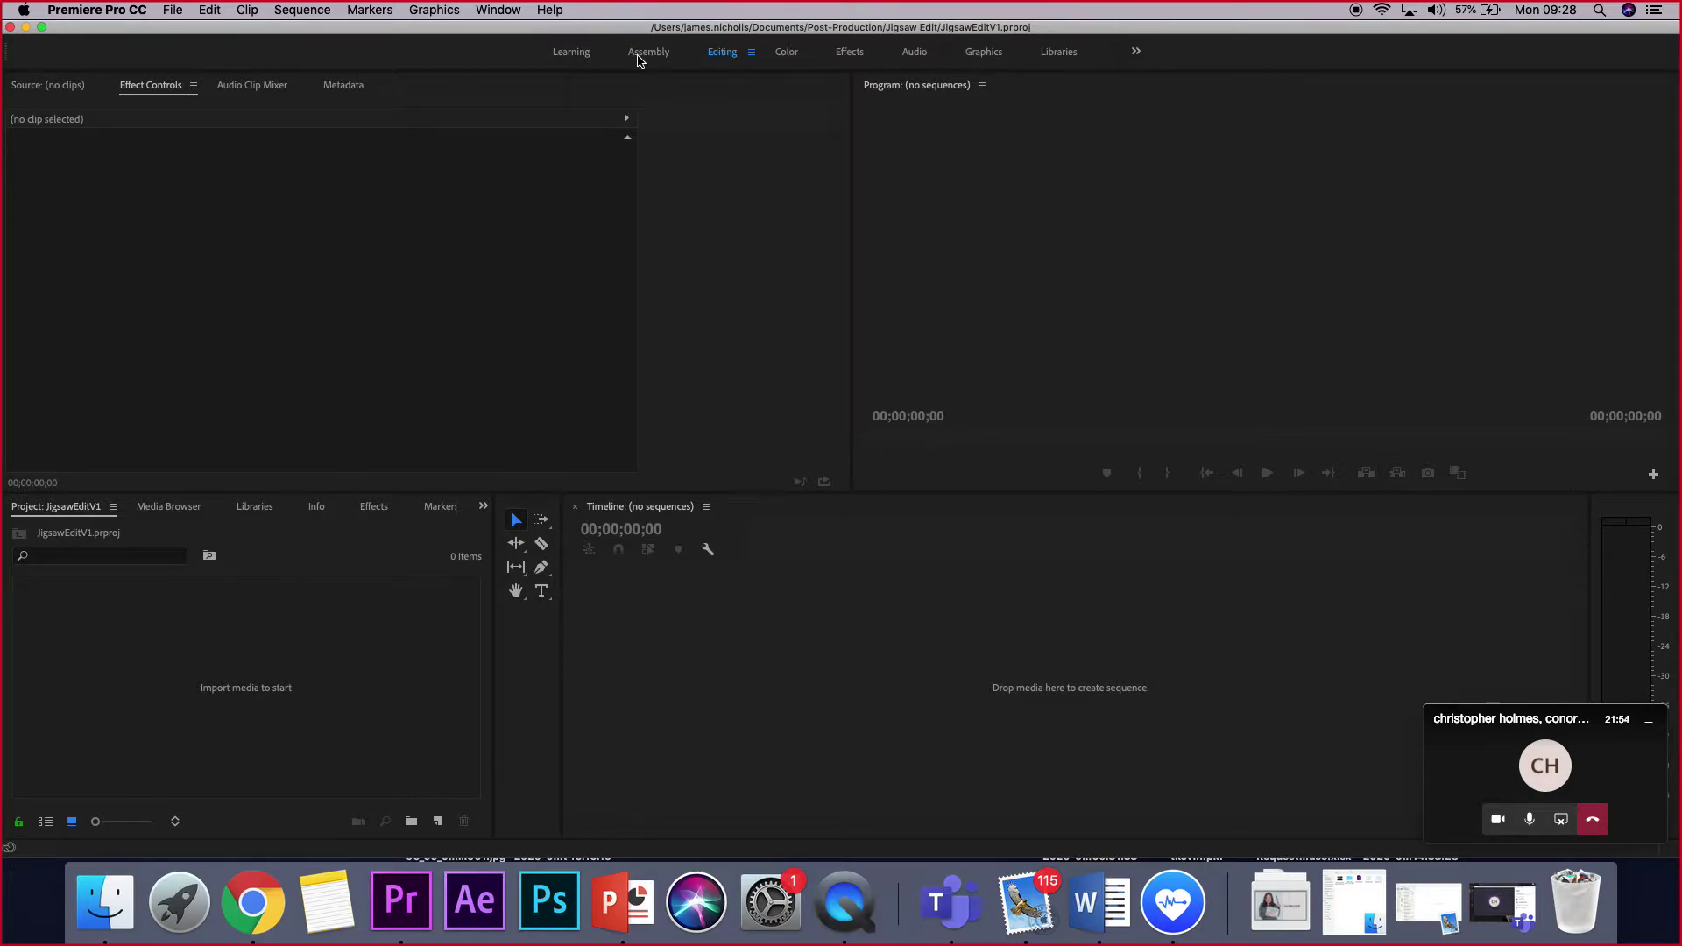
pyautogui.moveTo(701, 54); pyautogui.dragTo(668, 82)
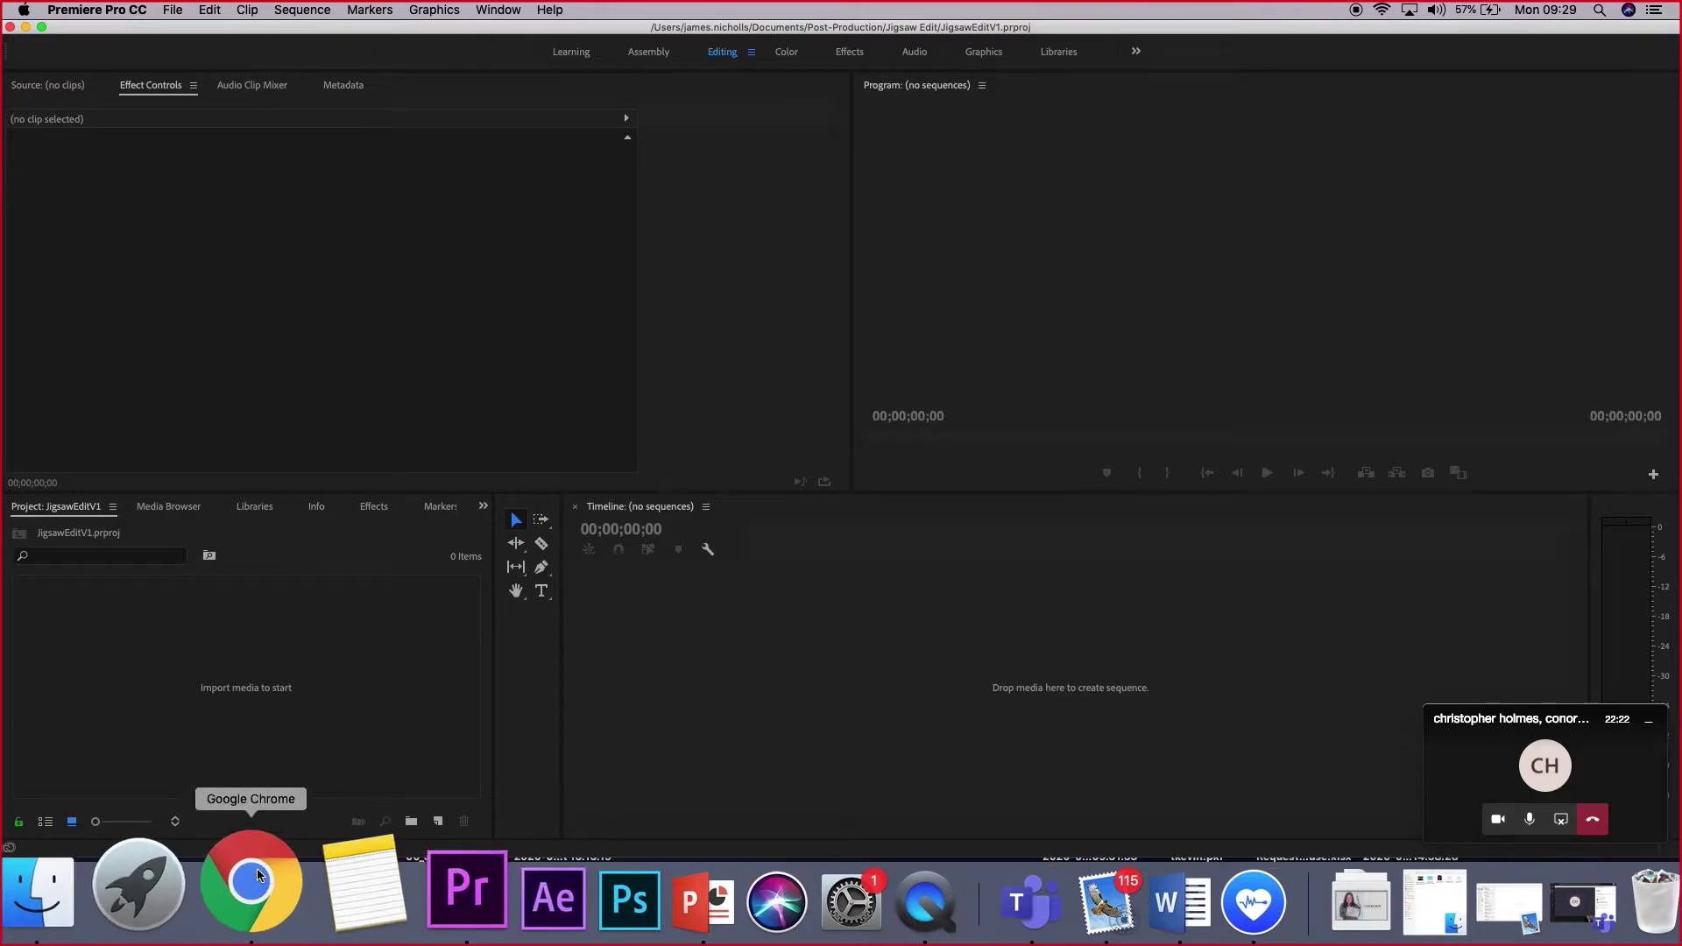
pyautogui.click(79, 893)
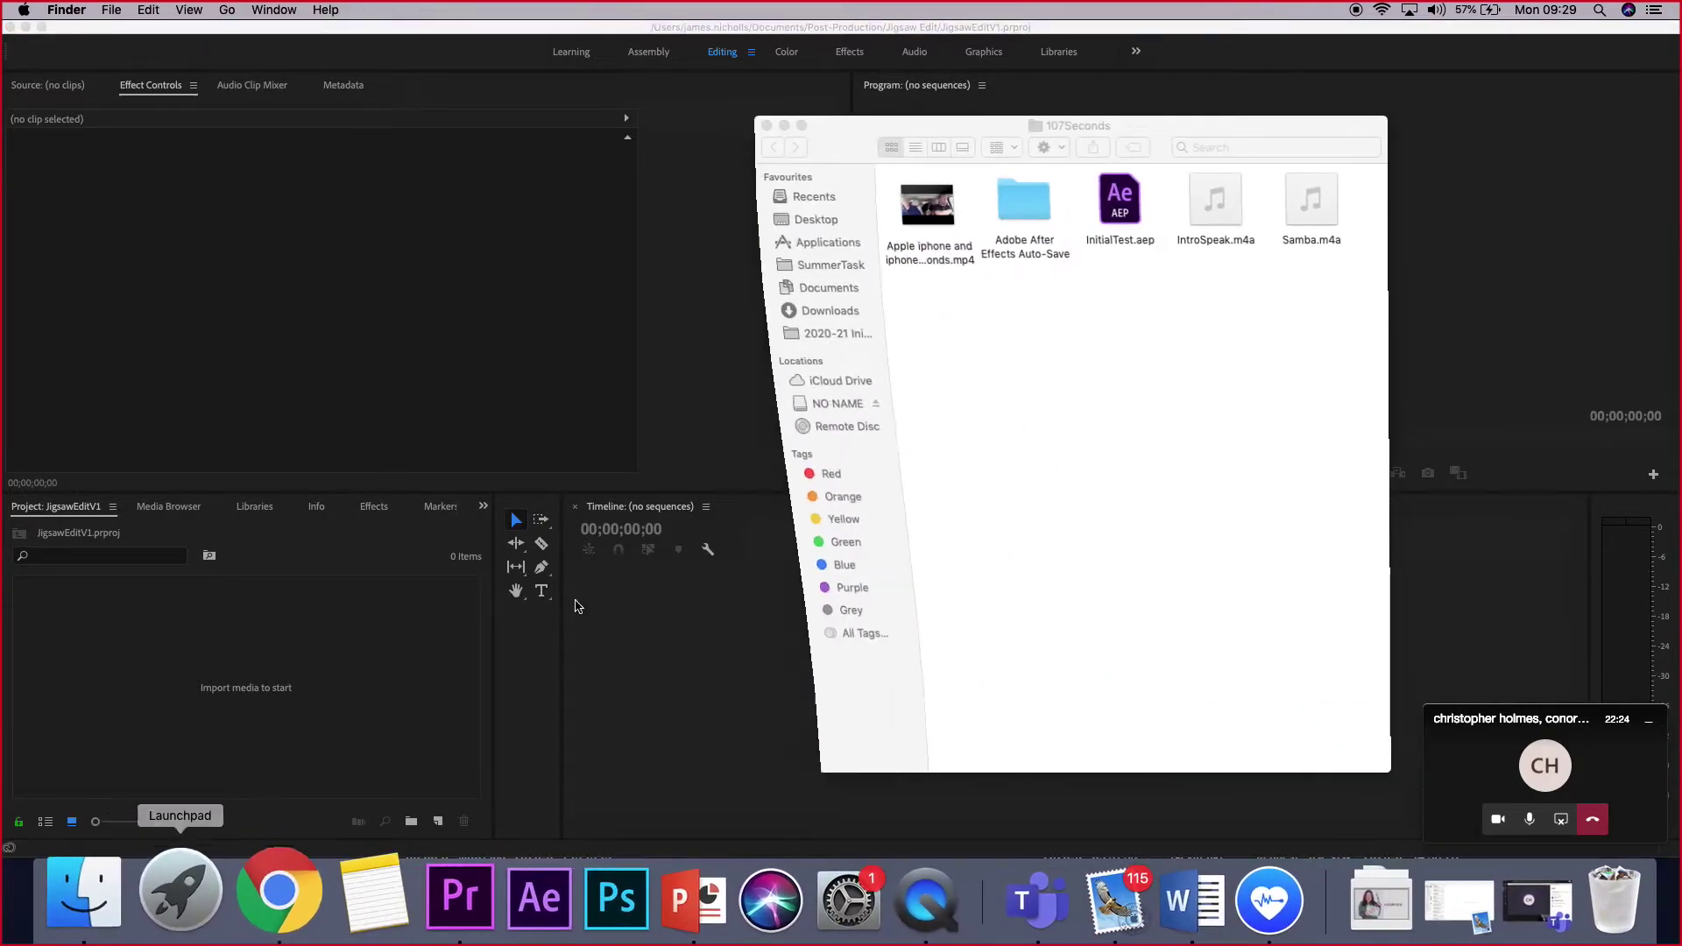
# - Import NurseryRhymeRemix.mp4 from the NO NAME drive into the Project panel
pyautogui.click(817, 403)
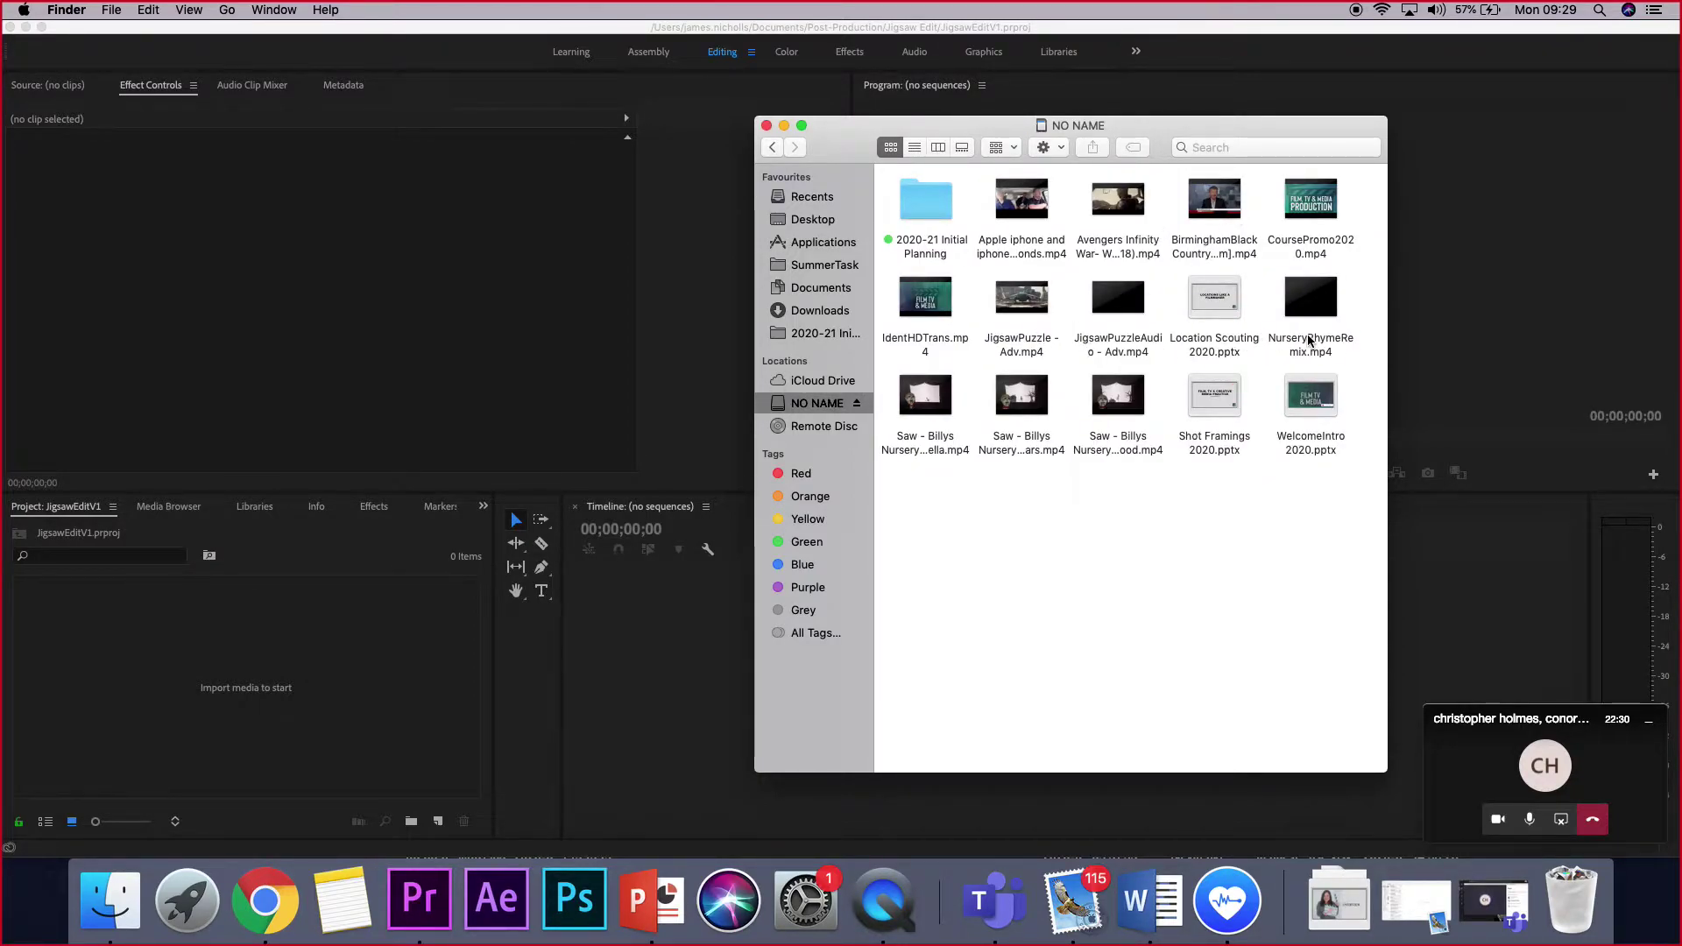
pyautogui.moveTo(1276, 346); pyautogui.dragTo(338, 672)
pyautogui.click(382, 653)
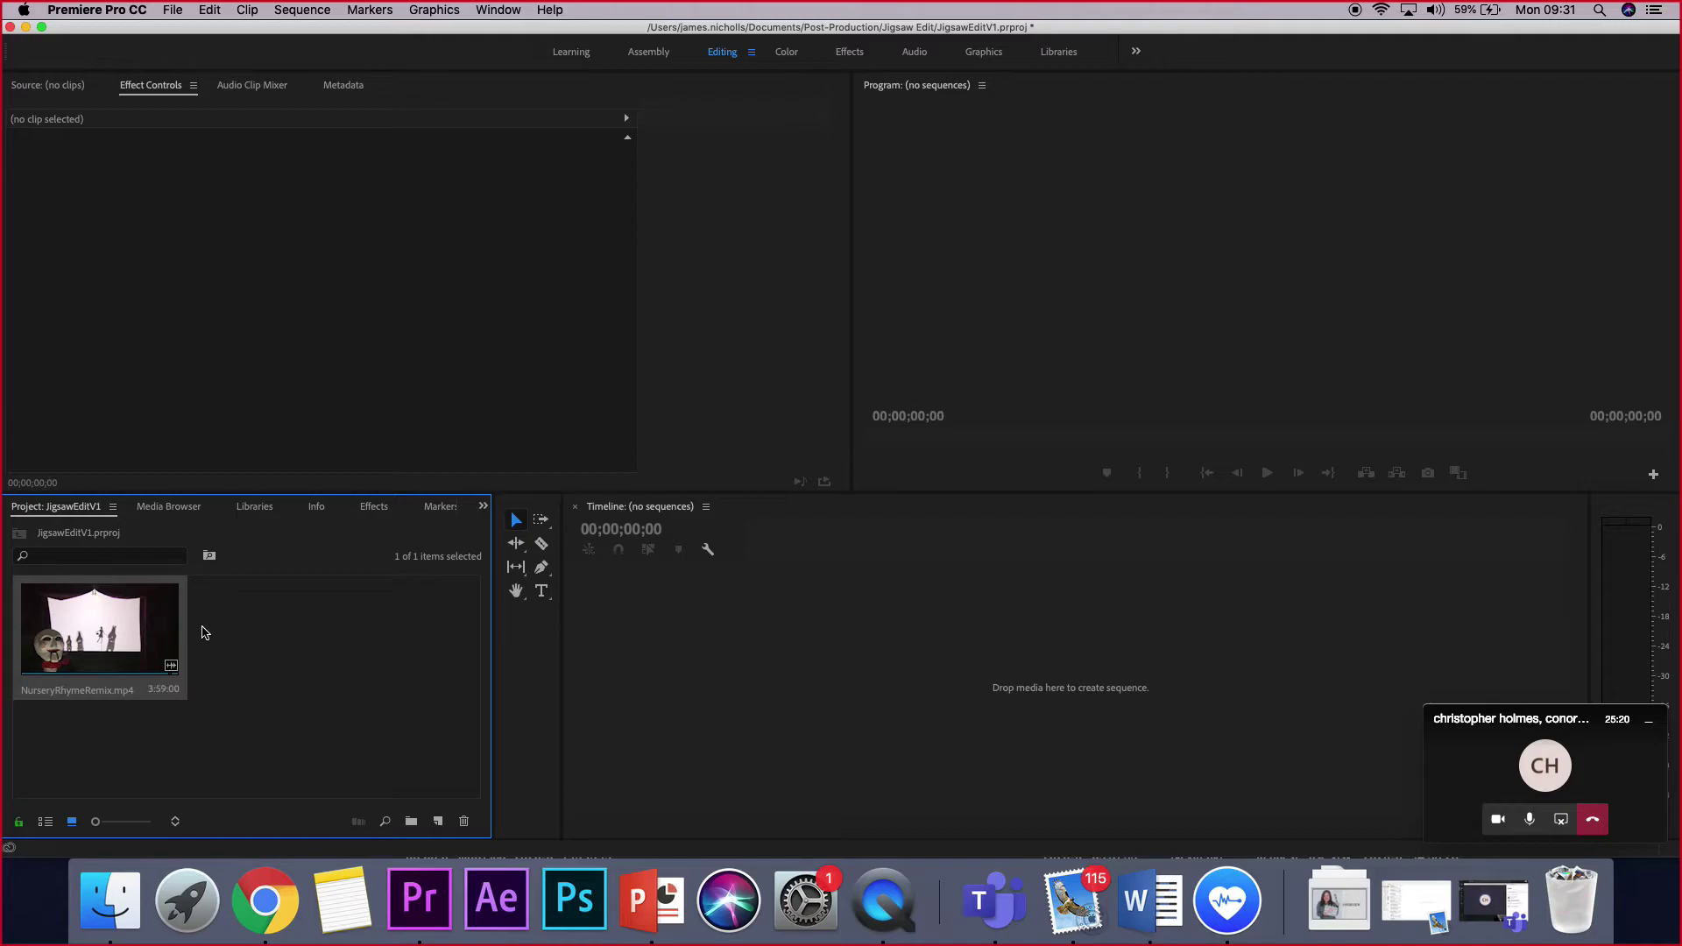
# - Open NurseryRhymeRemix.mp4 in the Source monitor, rewind to 00:00:00:00, and play it
pyautogui.doubleClick(102, 622)
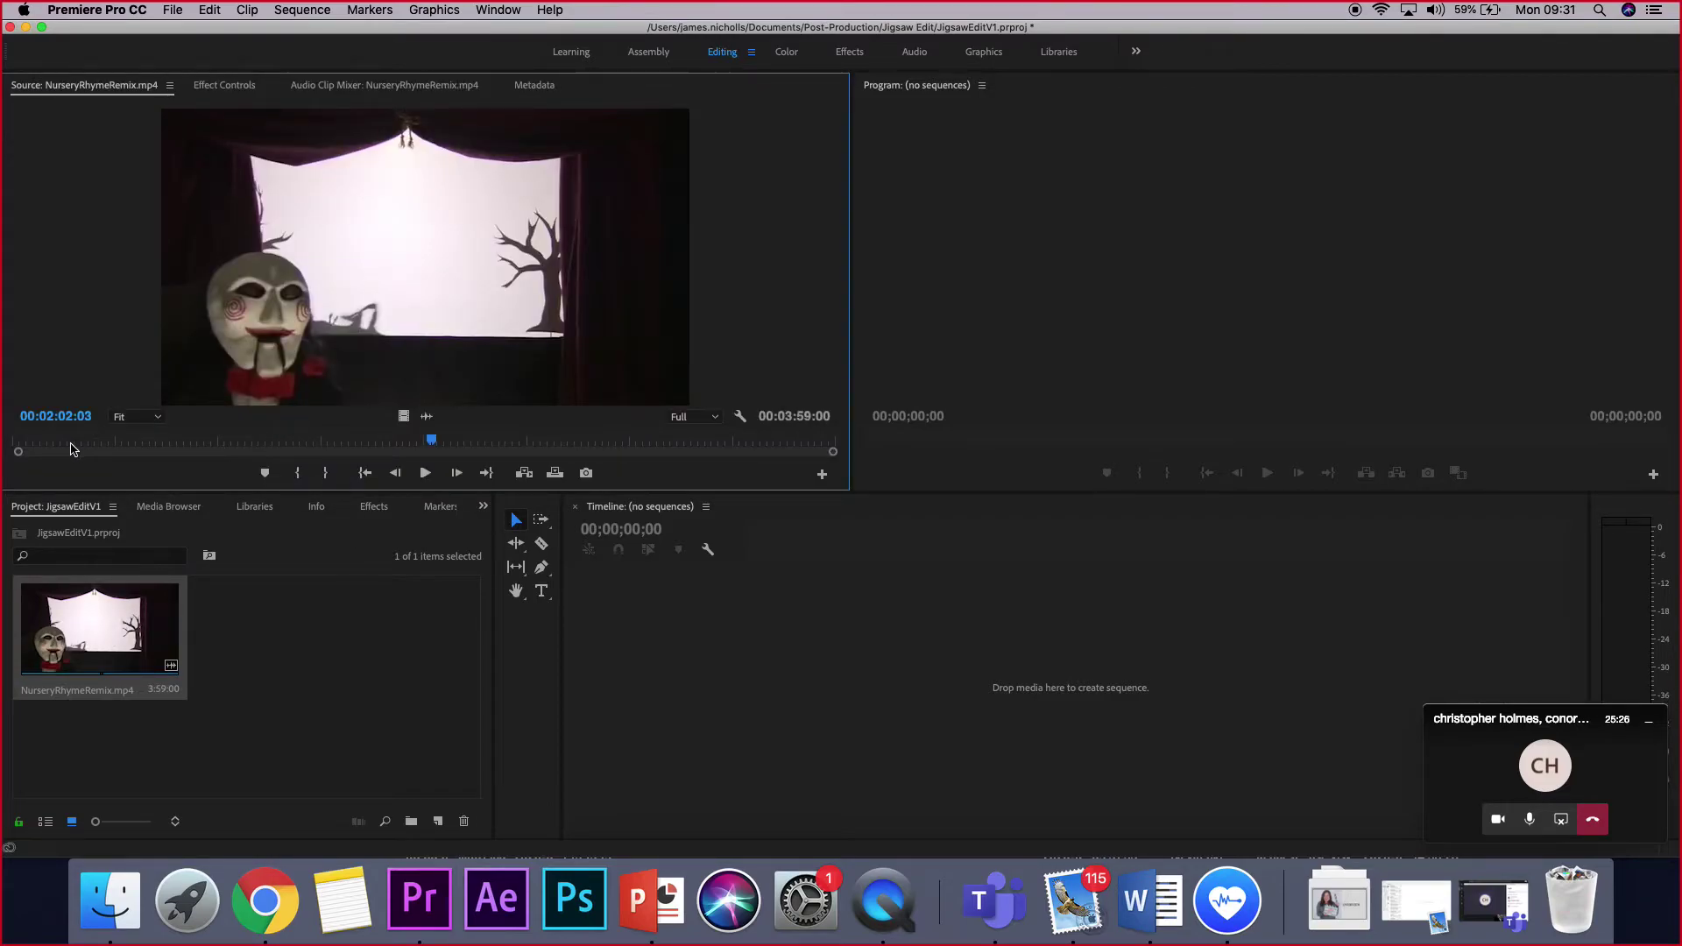
pyautogui.click(17, 441)
pyautogui.moveTo(17, 441); pyautogui.dragTo(4, 441)
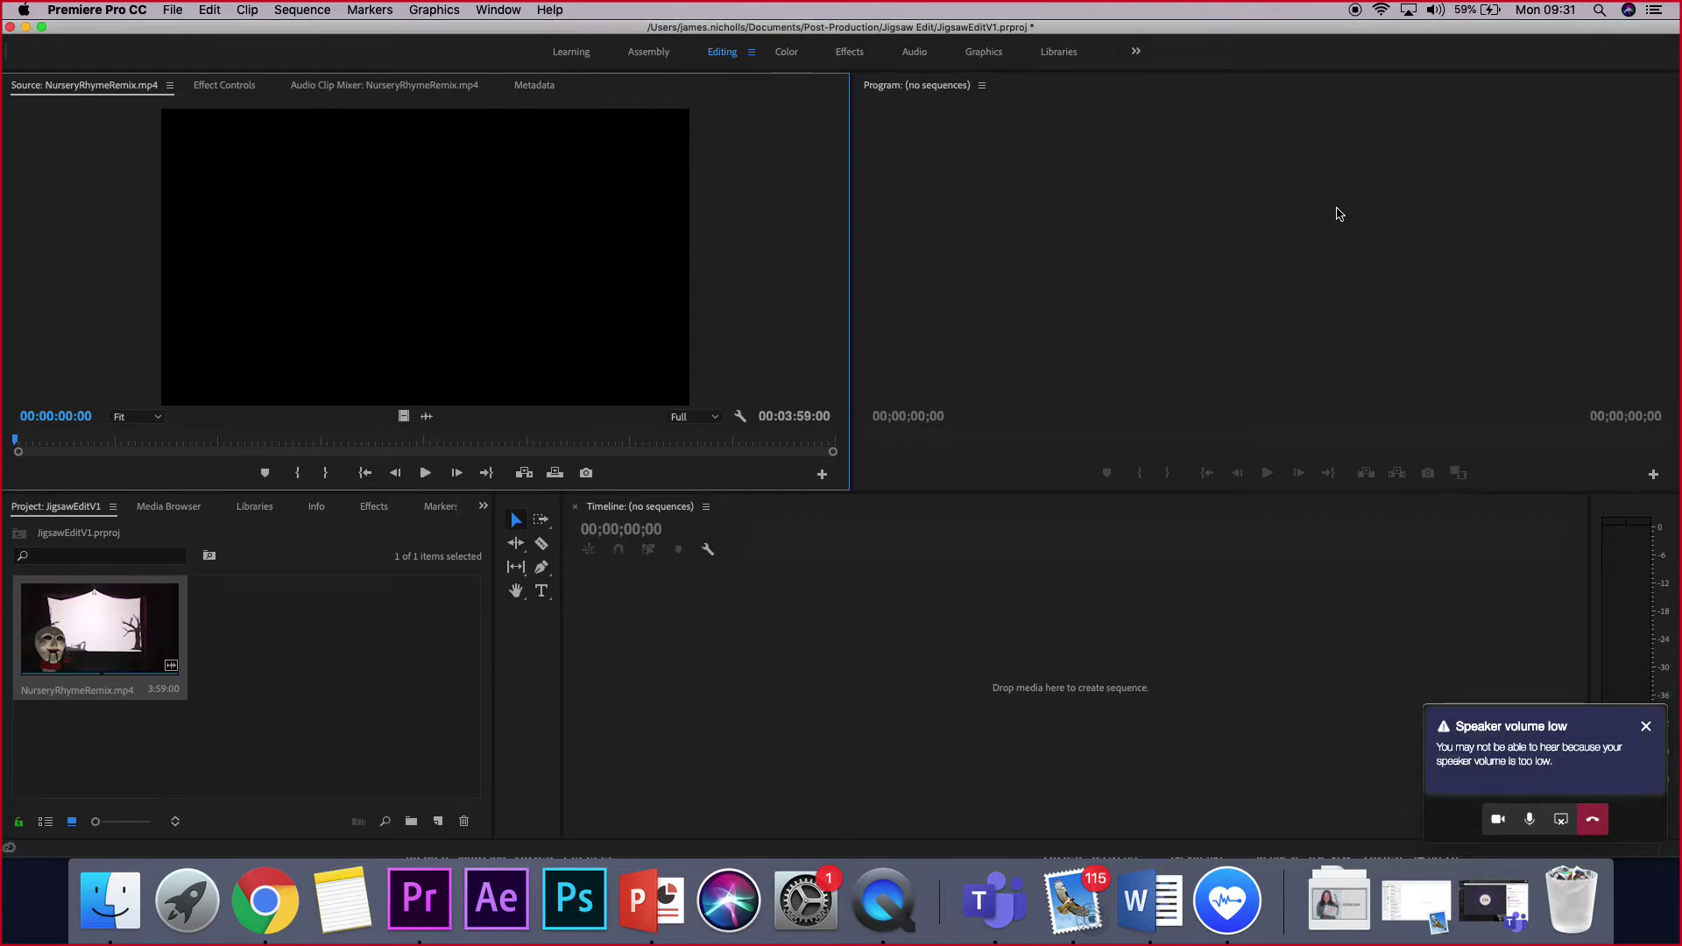
pyautogui.click(1441, 10)
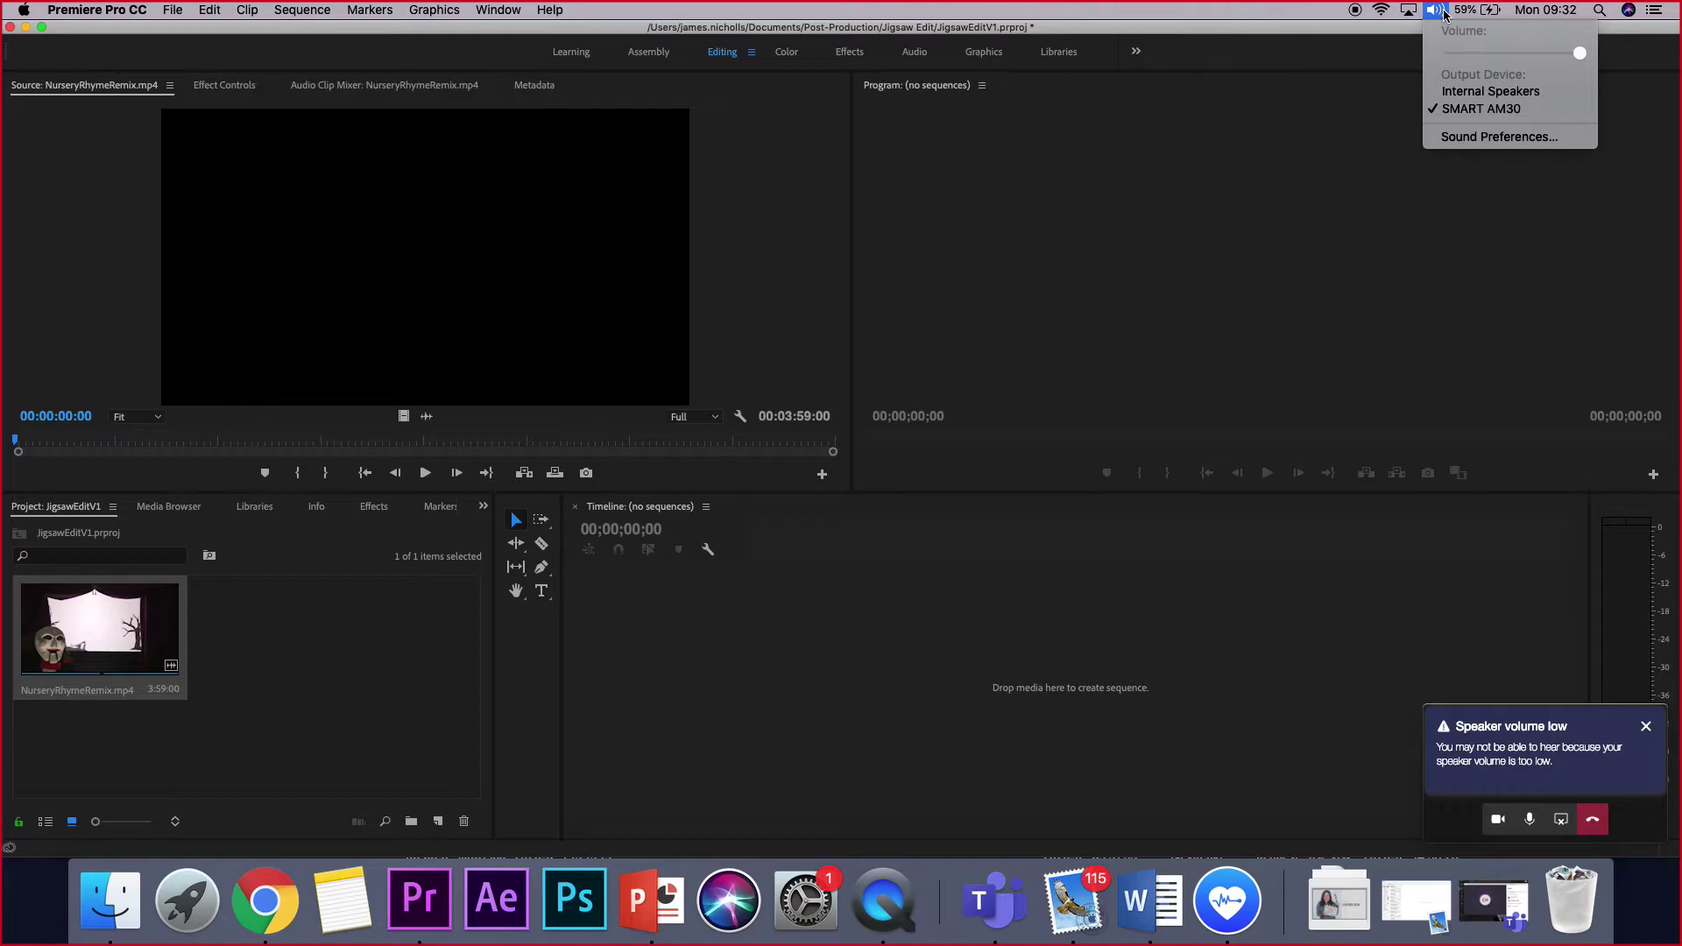
pyautogui.click(1099, 7)
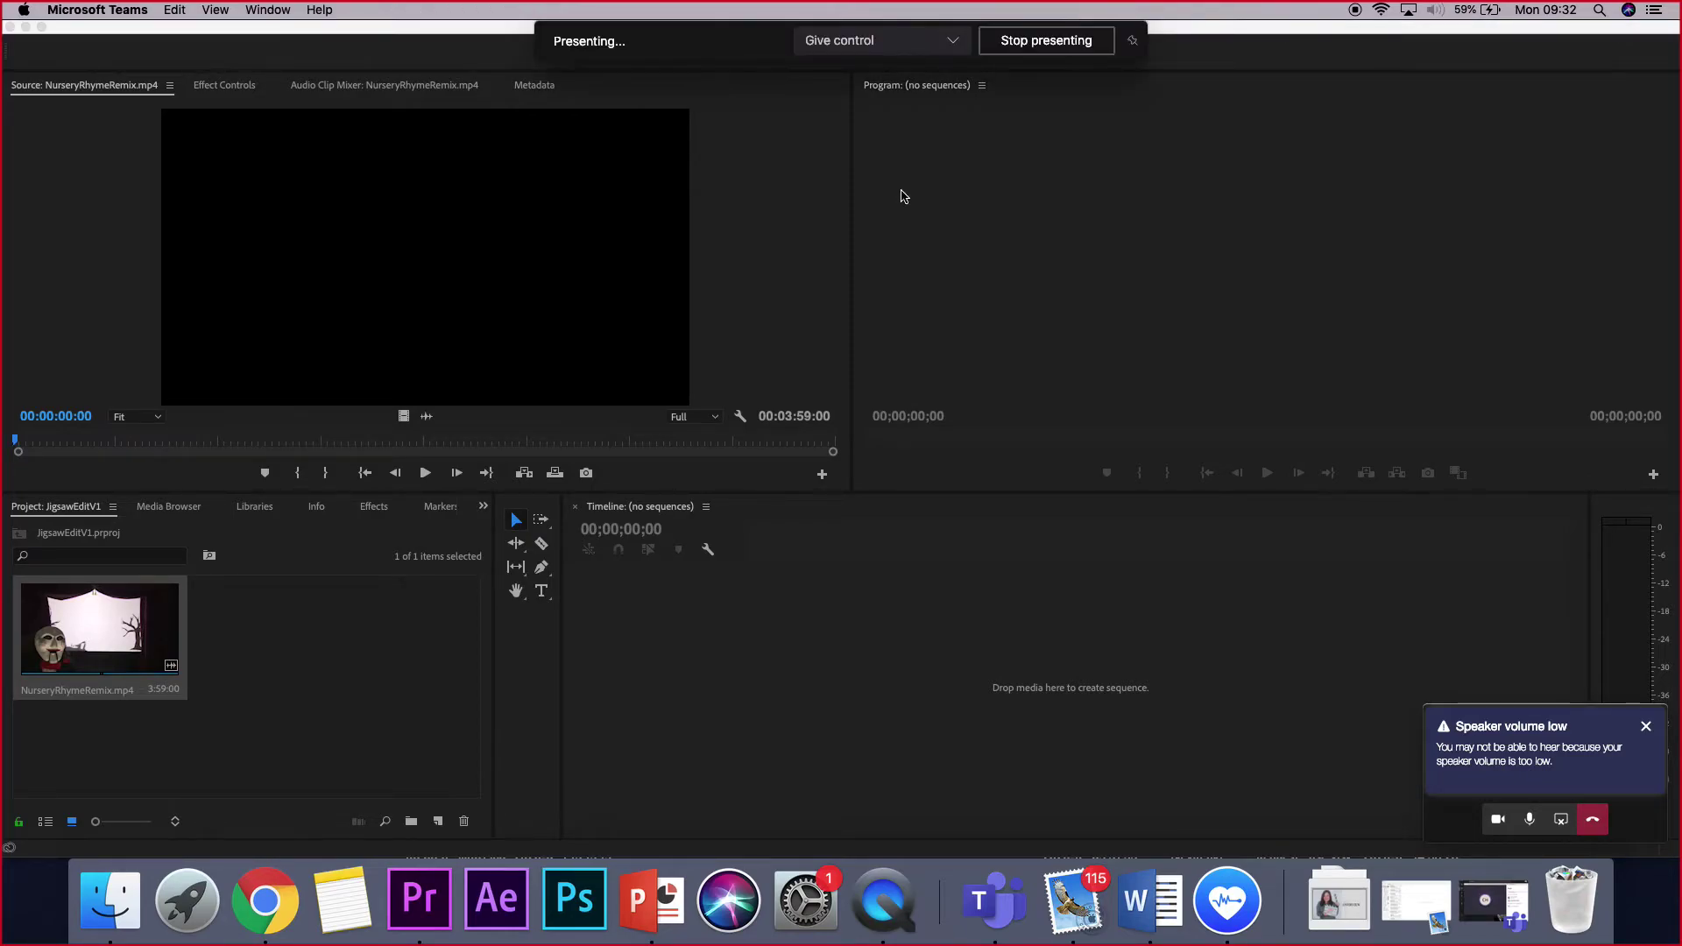
pyautogui.click(424, 474)
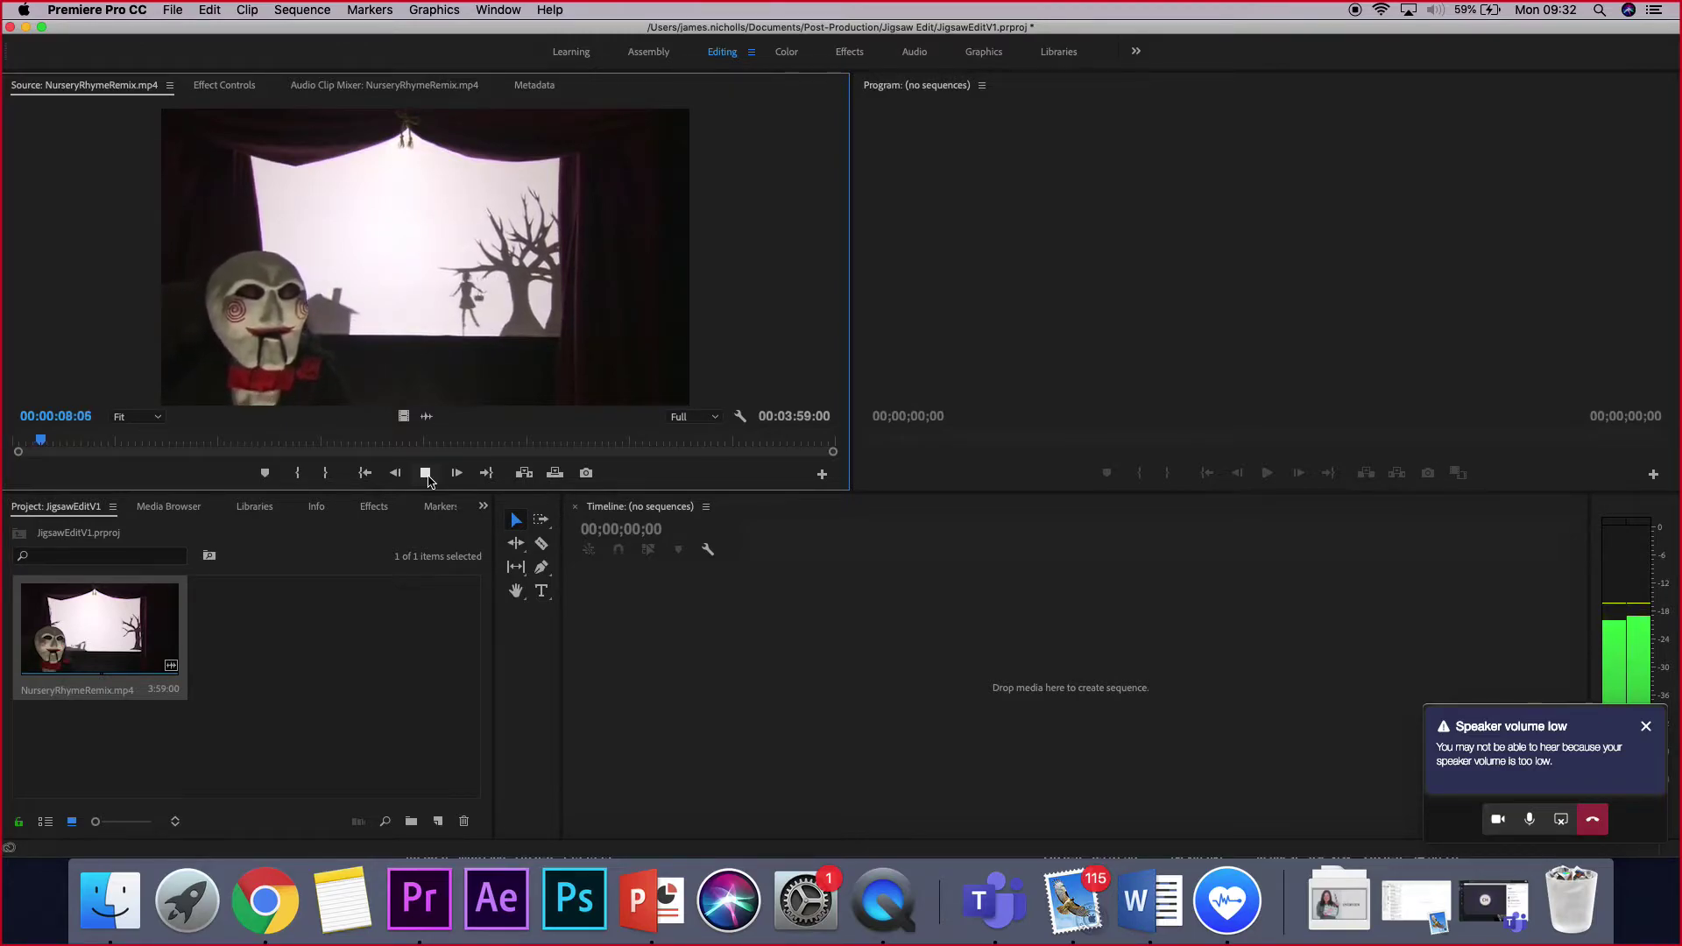
# - Stop the preview at 00:00:08:22, deselect the clip, and show Effect Controls
pyautogui.click(426, 474)
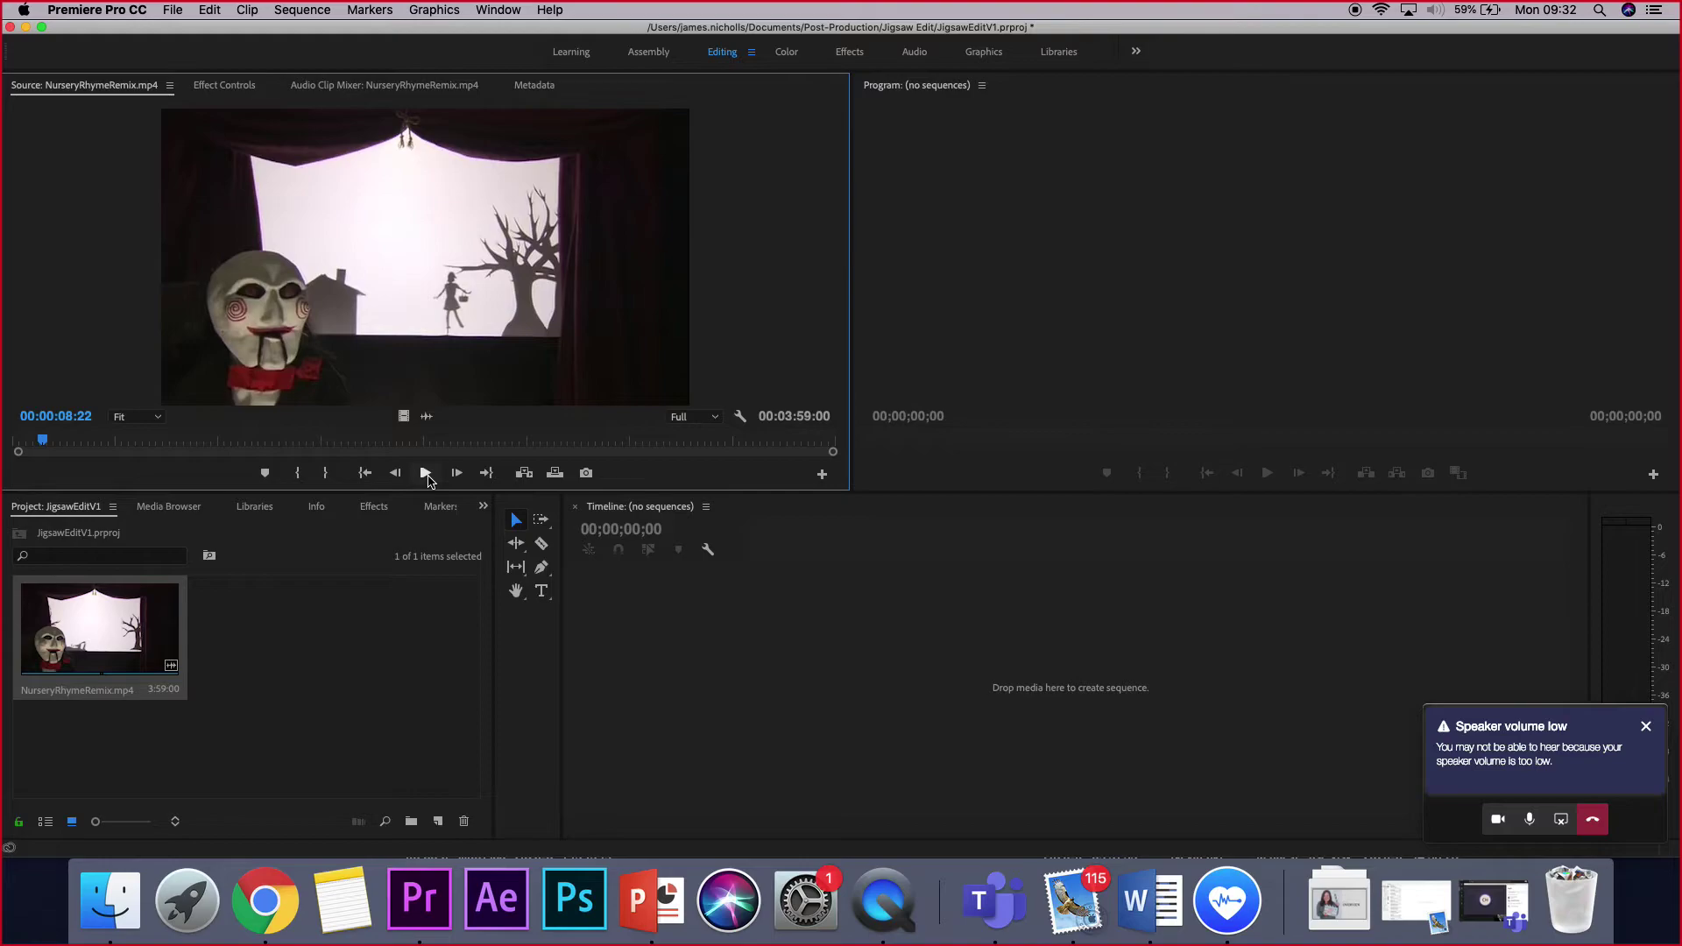
pyautogui.click(35, 683)
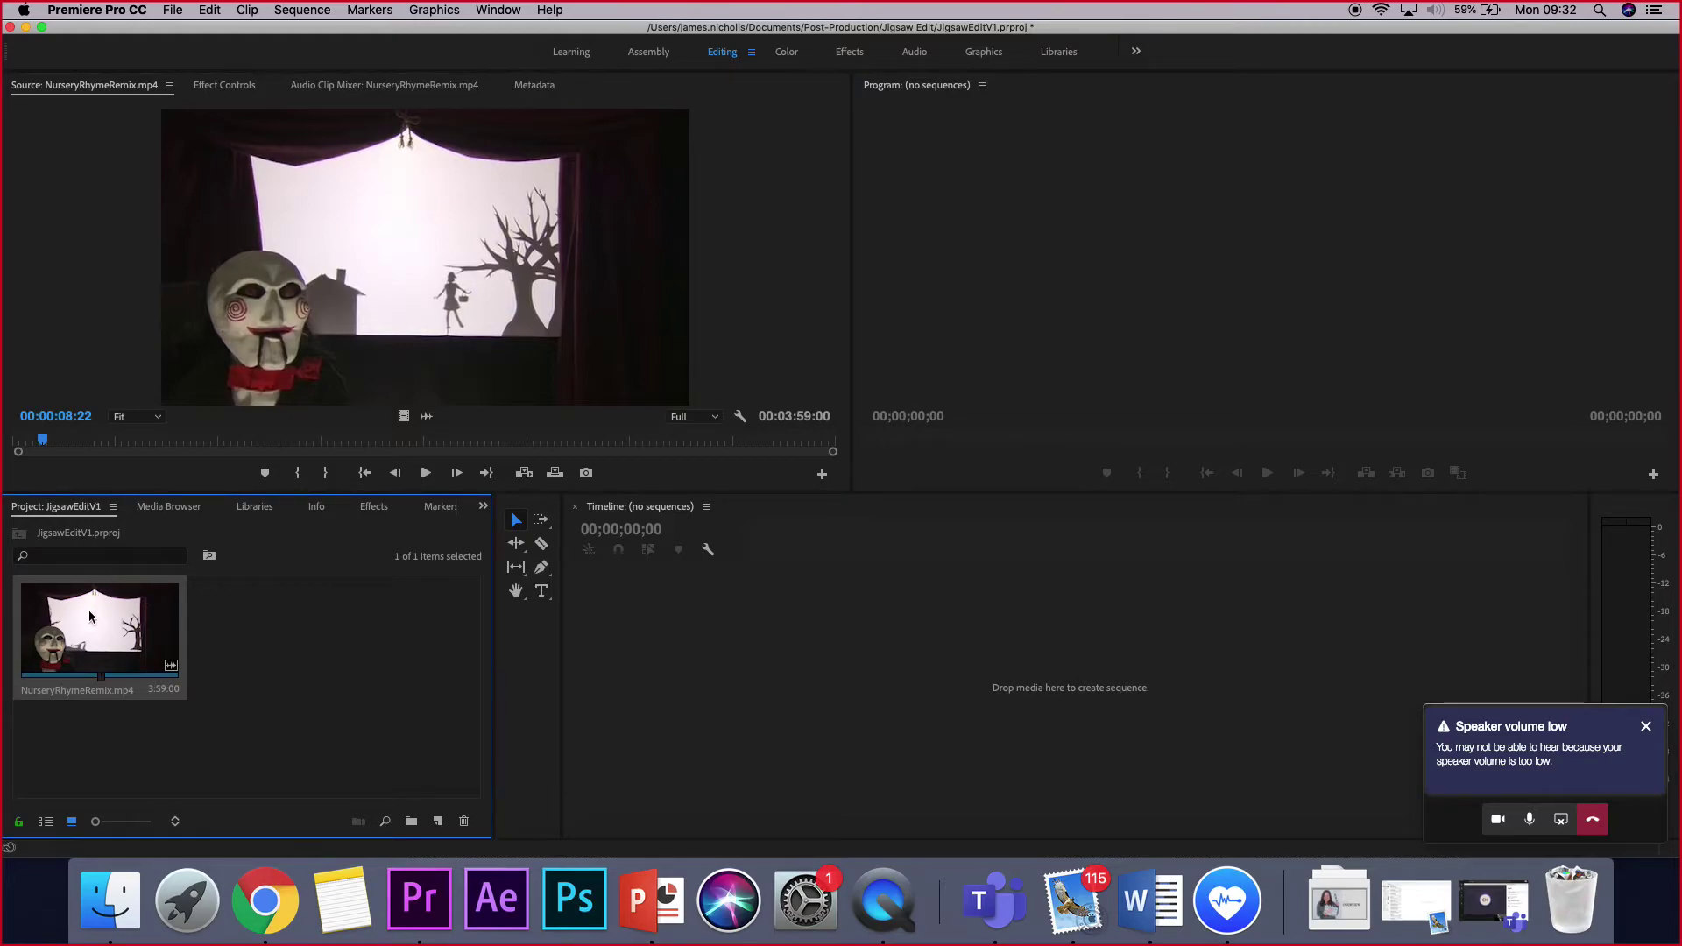
pyautogui.click(280, 302)
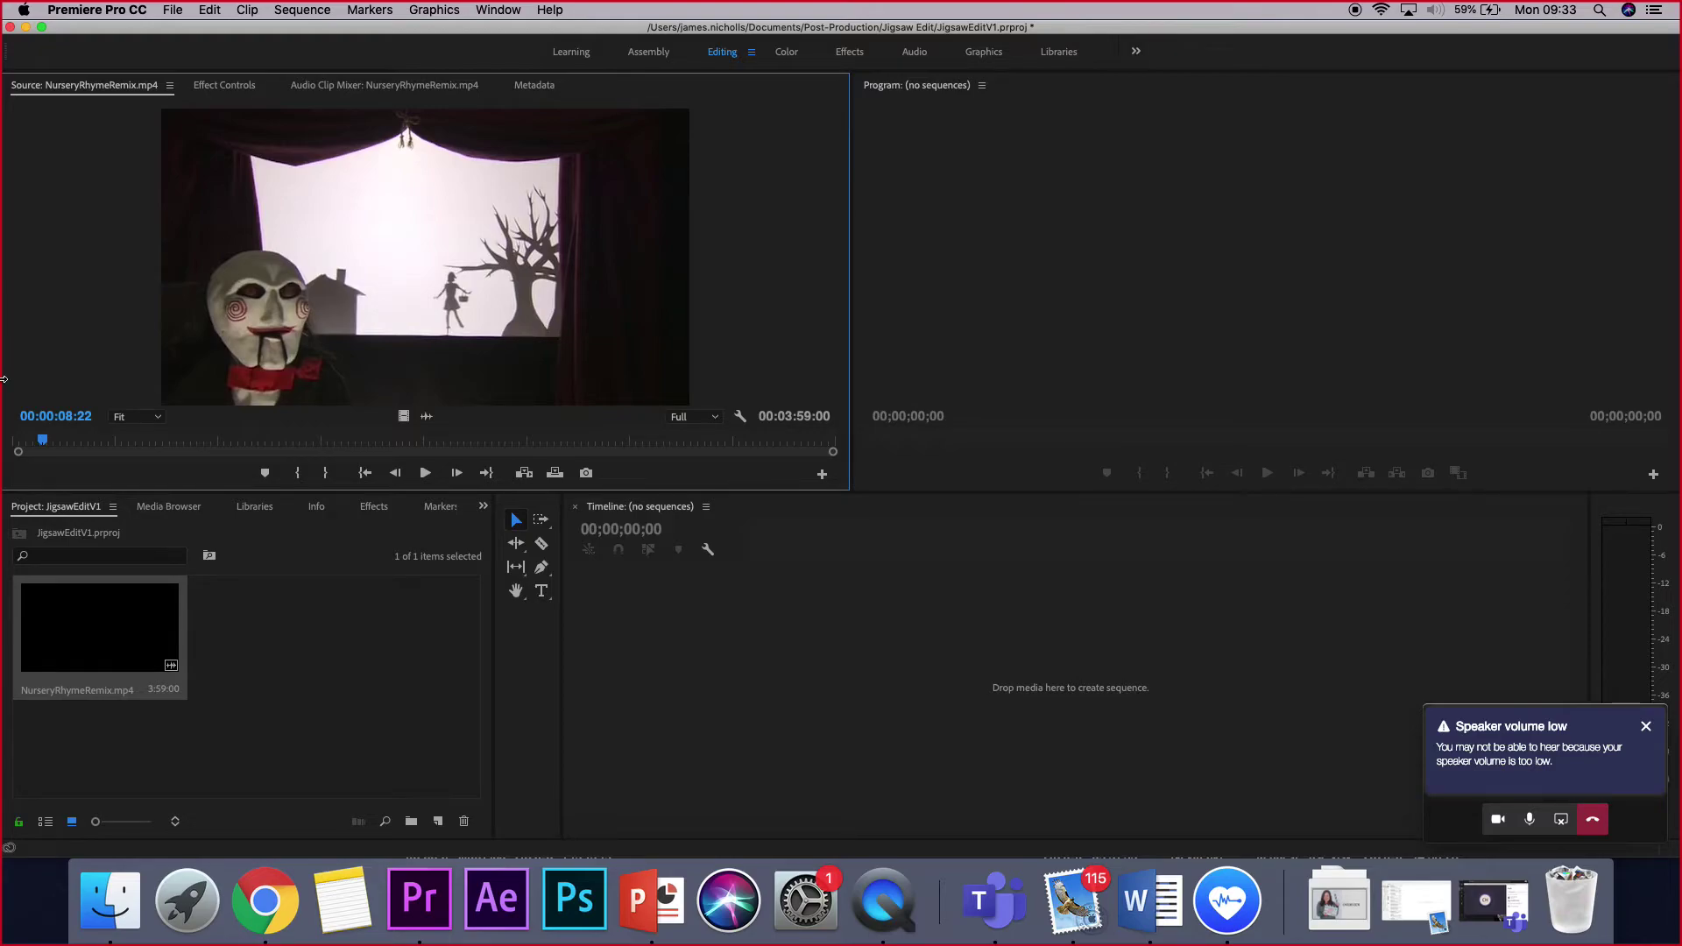
pyautogui.click(99, 752)
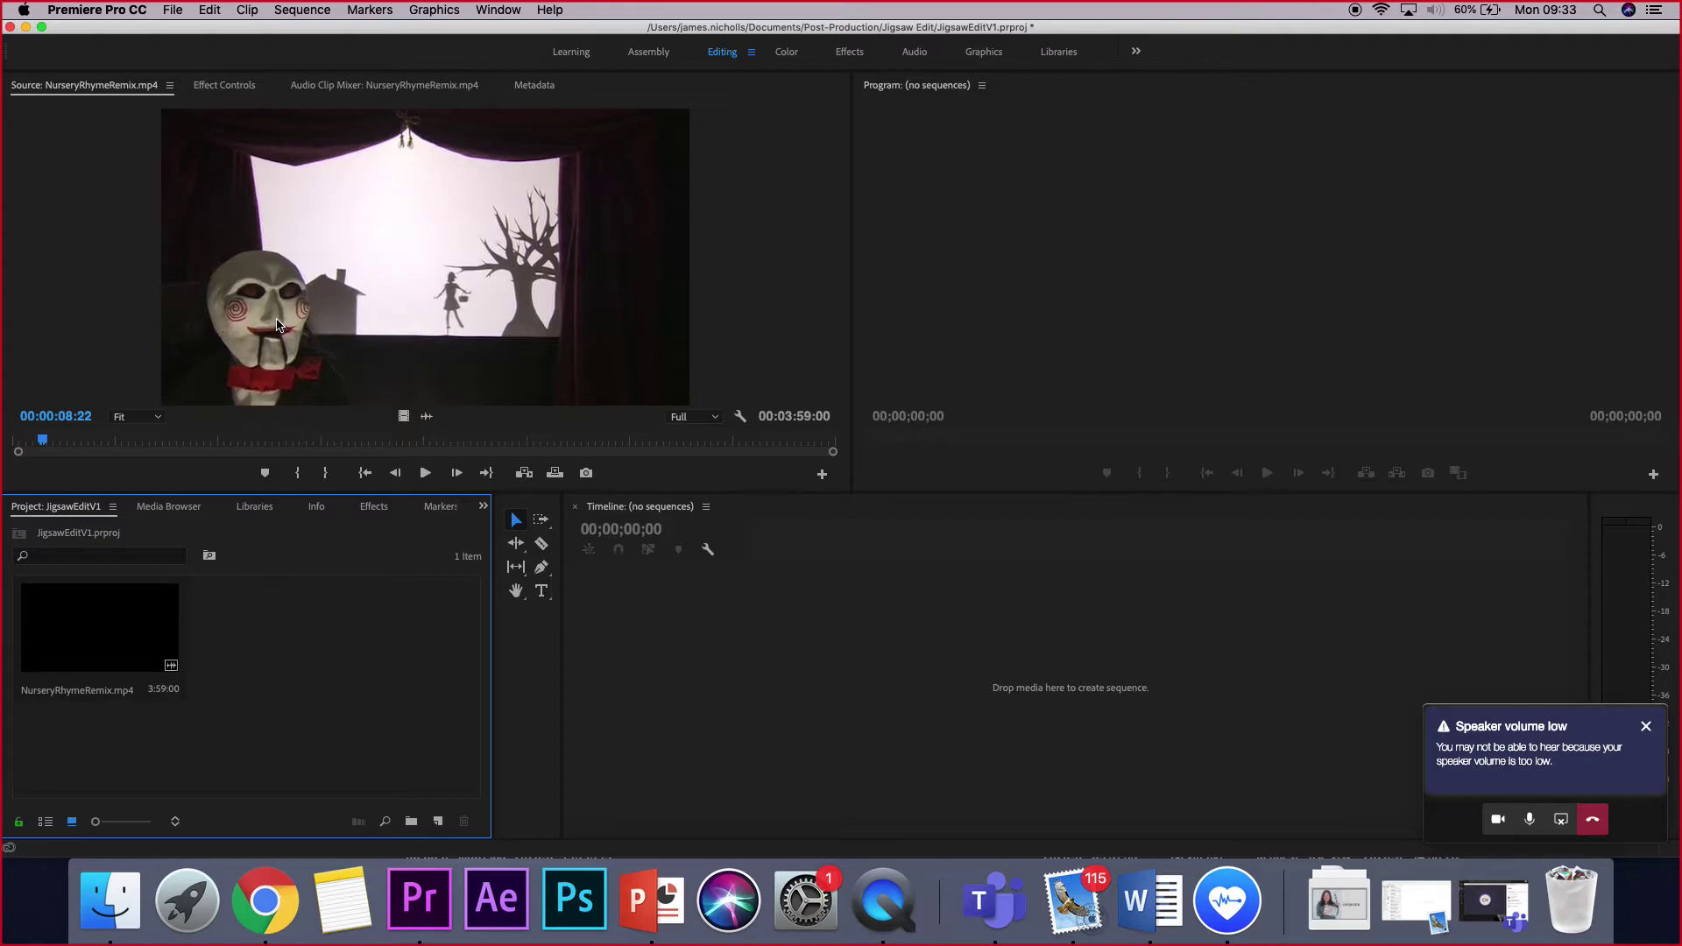
pyautogui.click(230, 88)
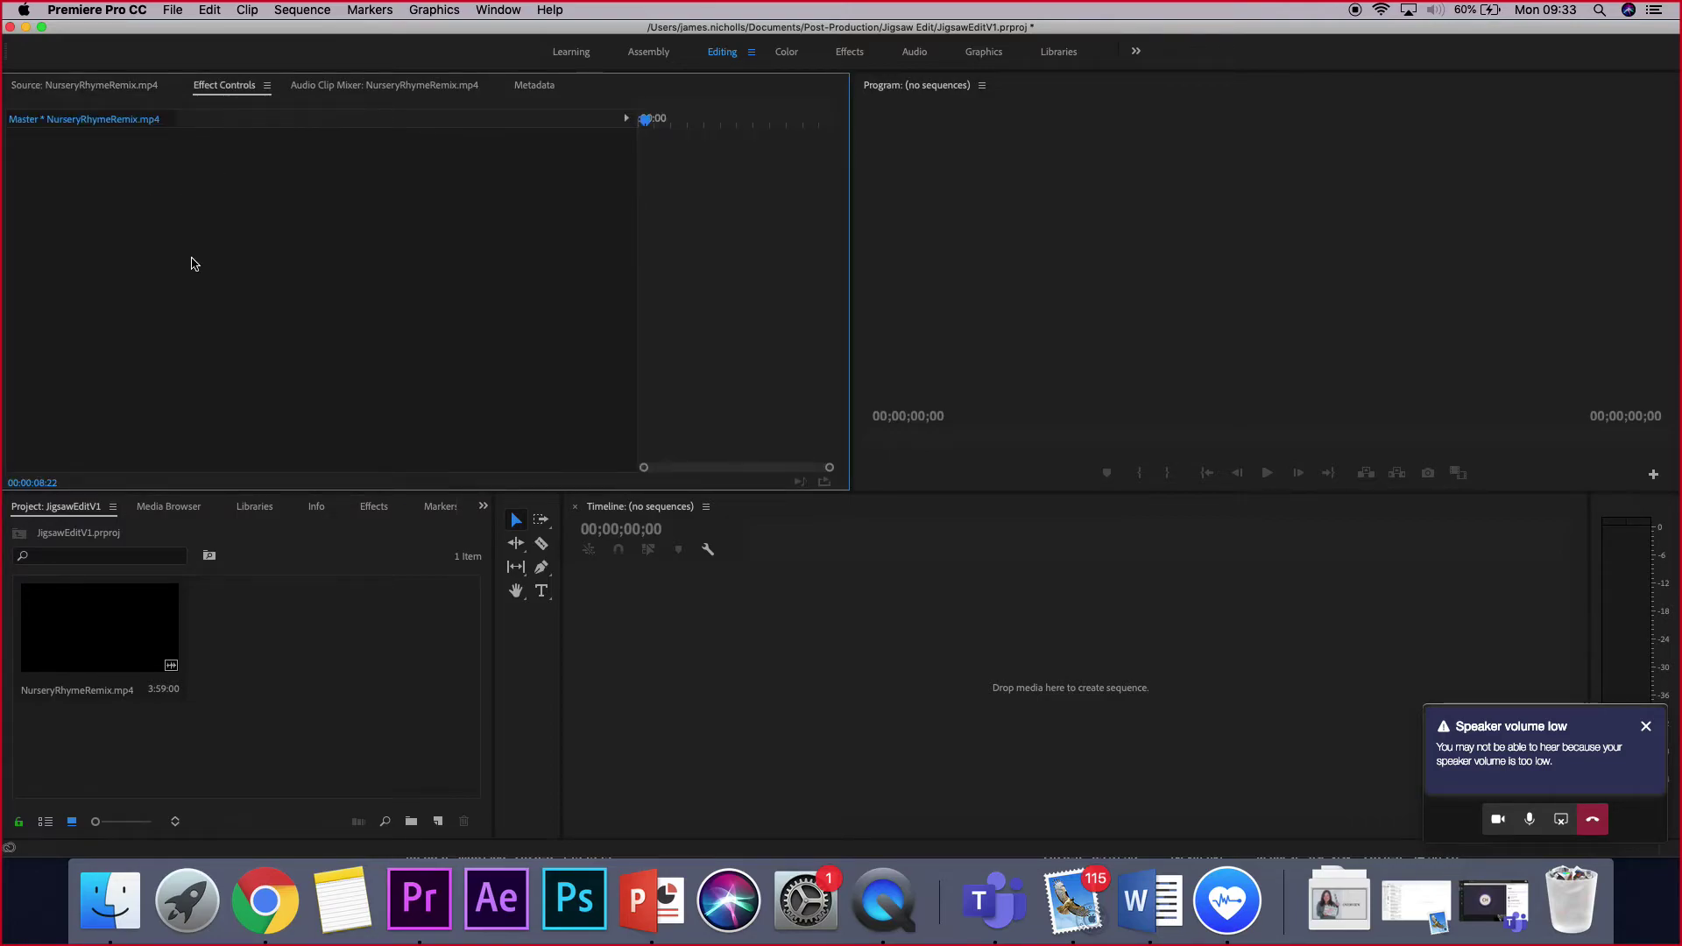
pyautogui.hotkey('ctrl', 'shift', '.')
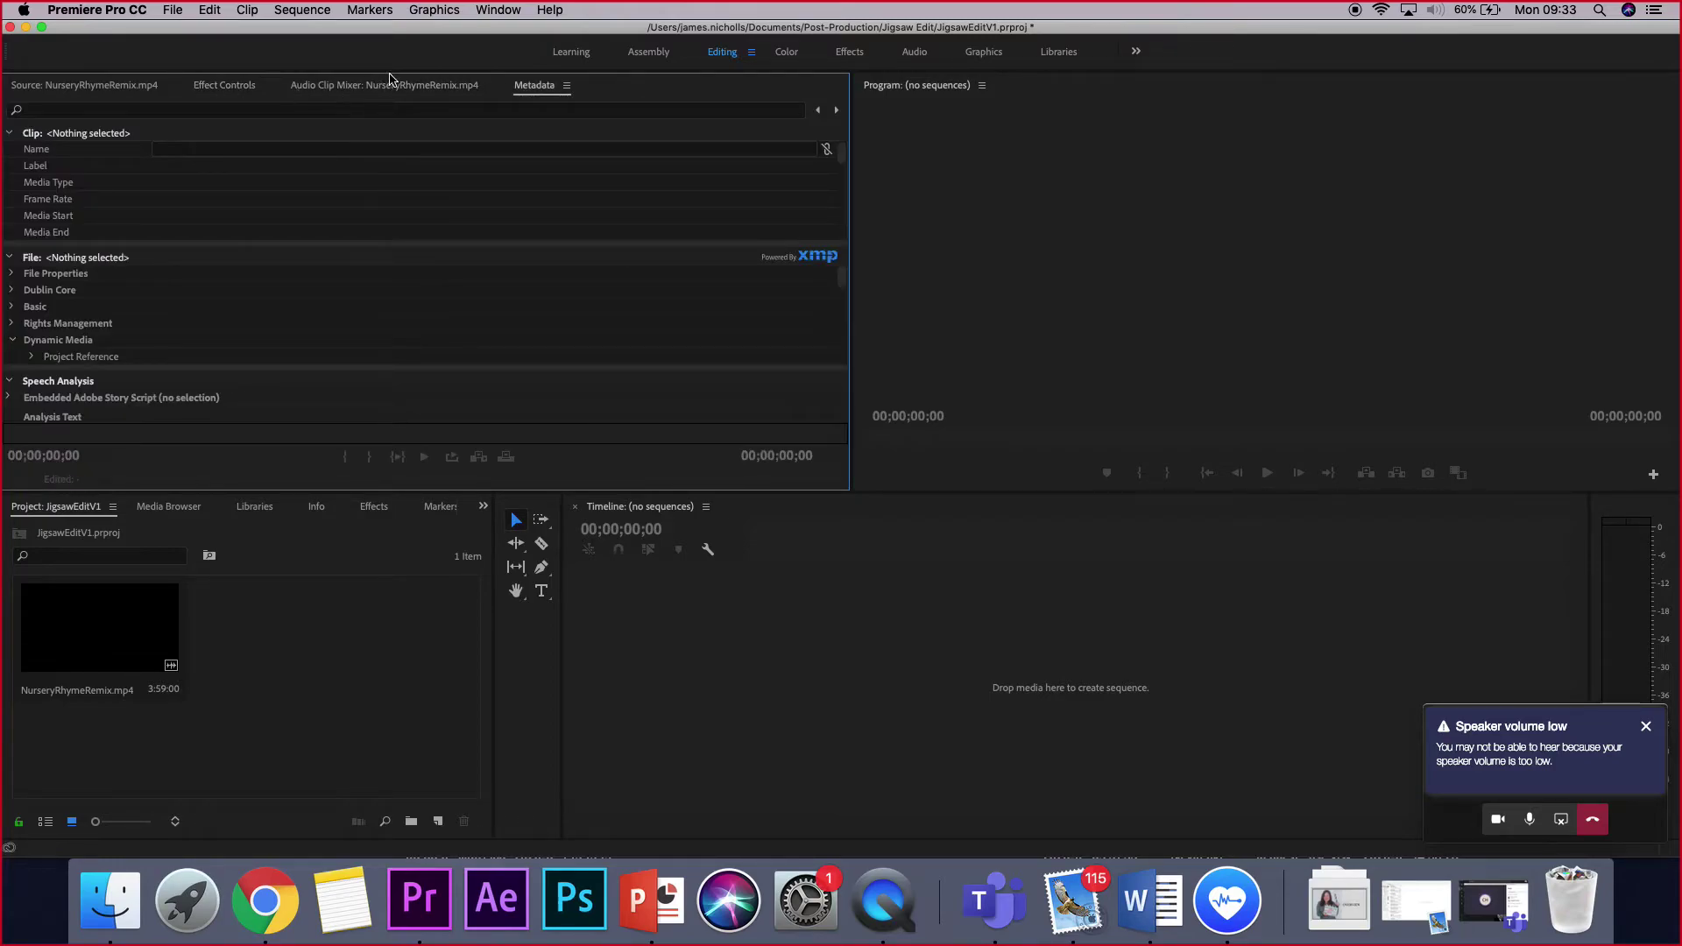
pyautogui.click(386, 87)
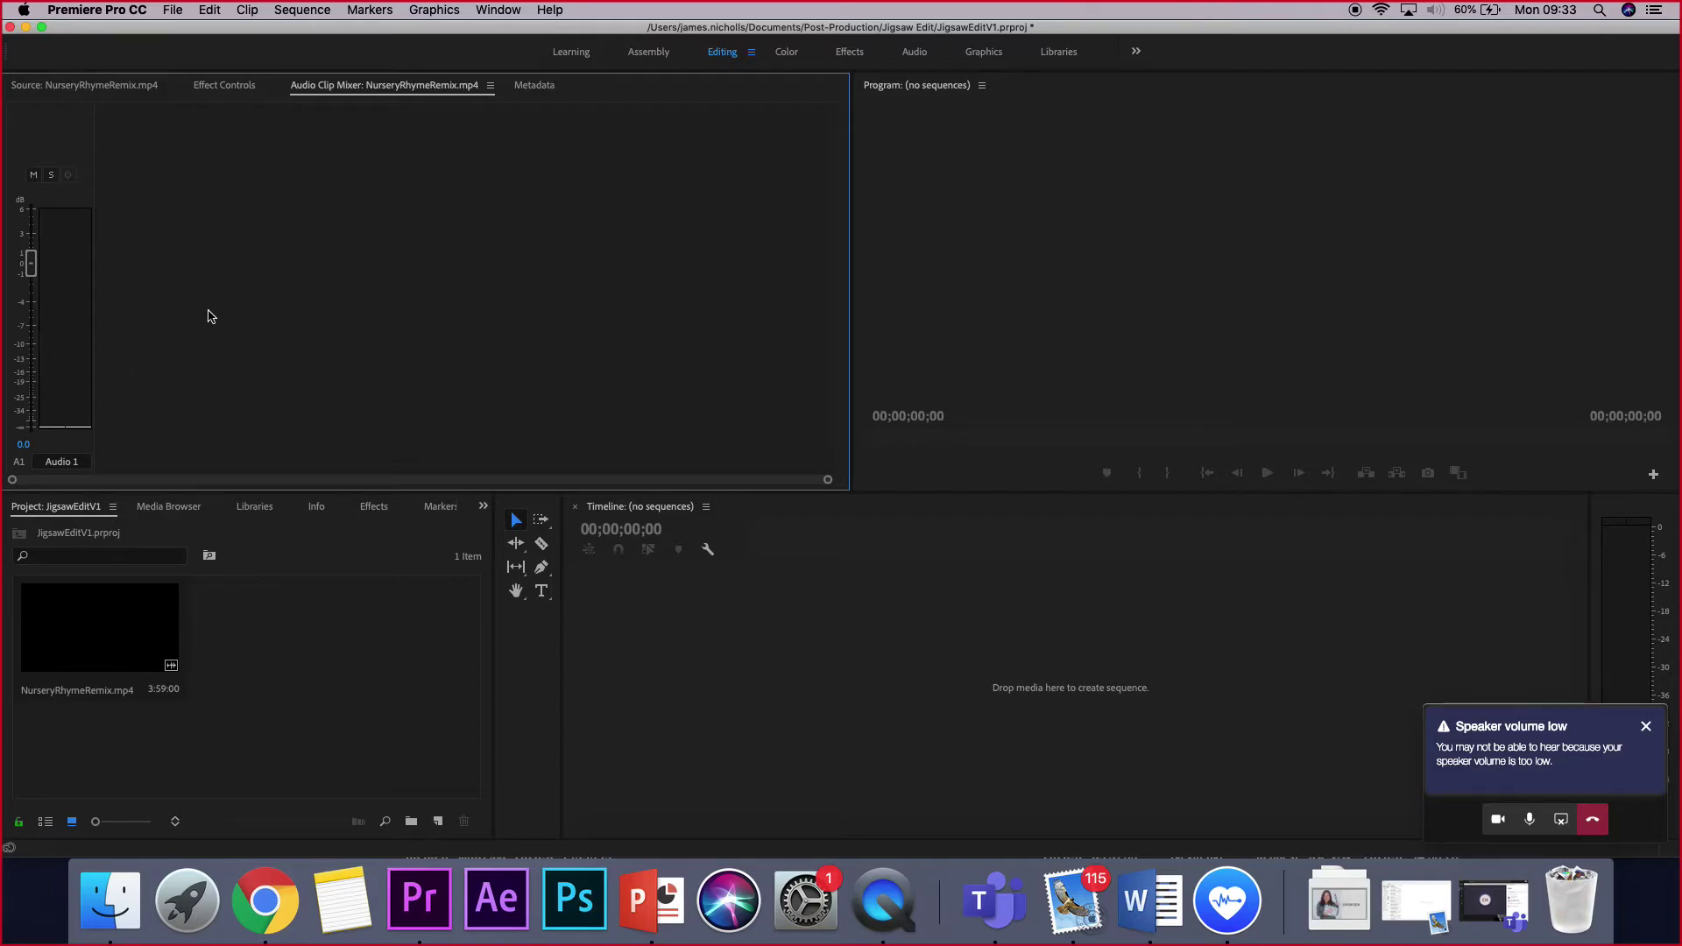
pyautogui.hotkey('shift', '2')
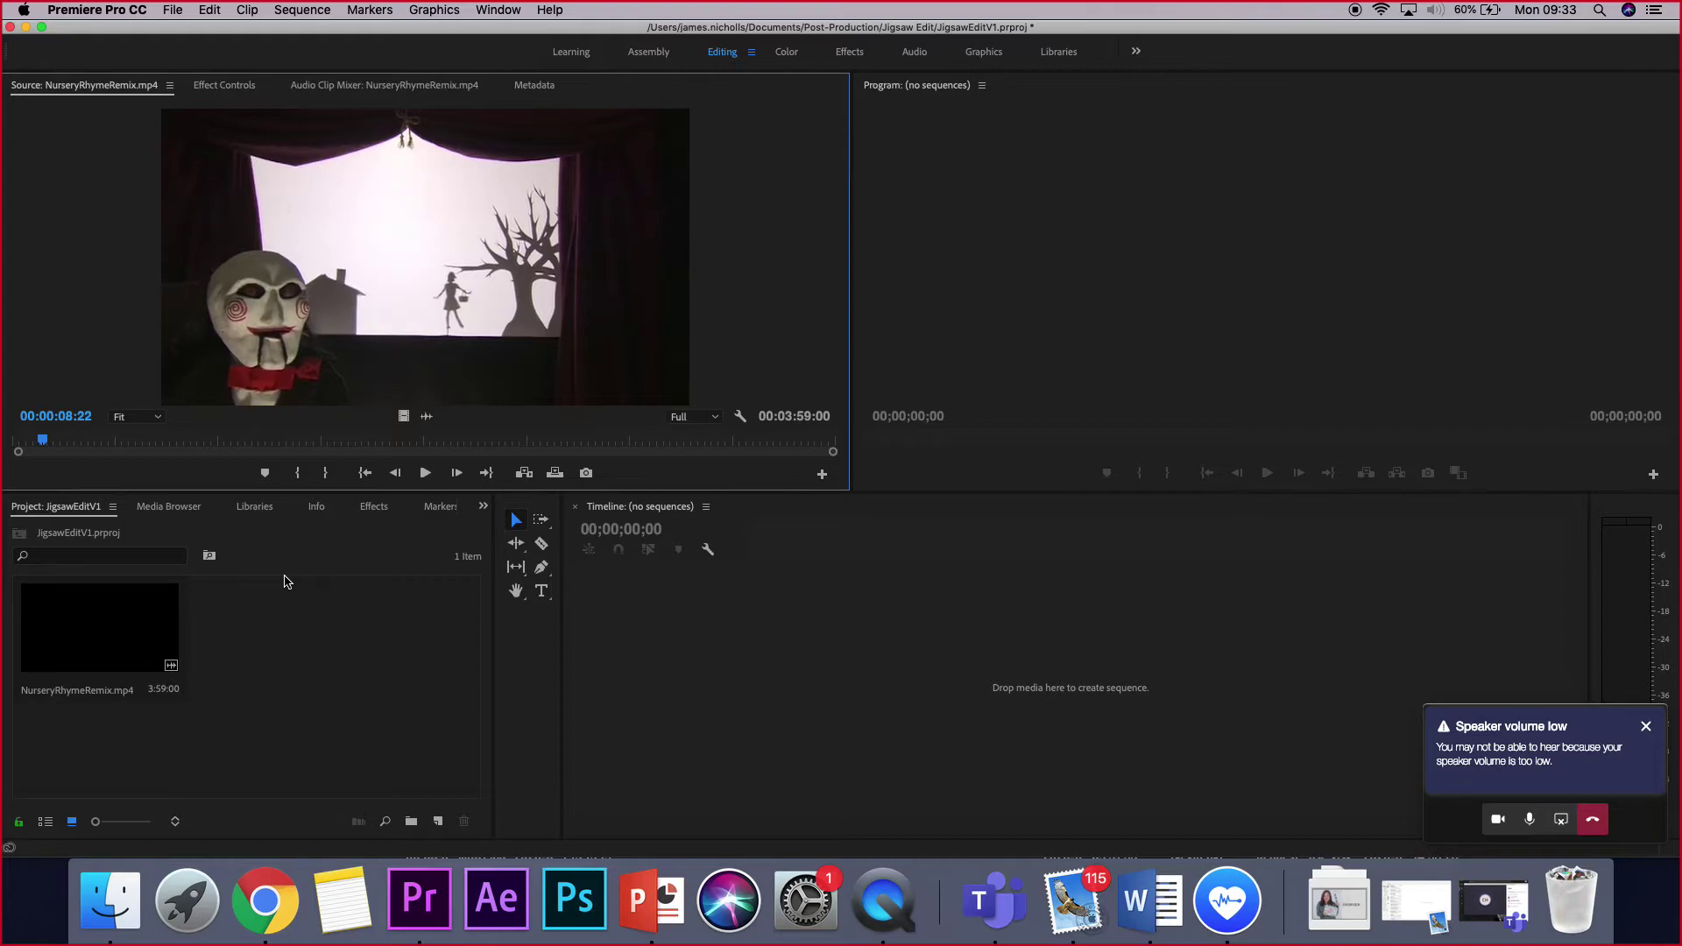
pyautogui.click(347, 643)
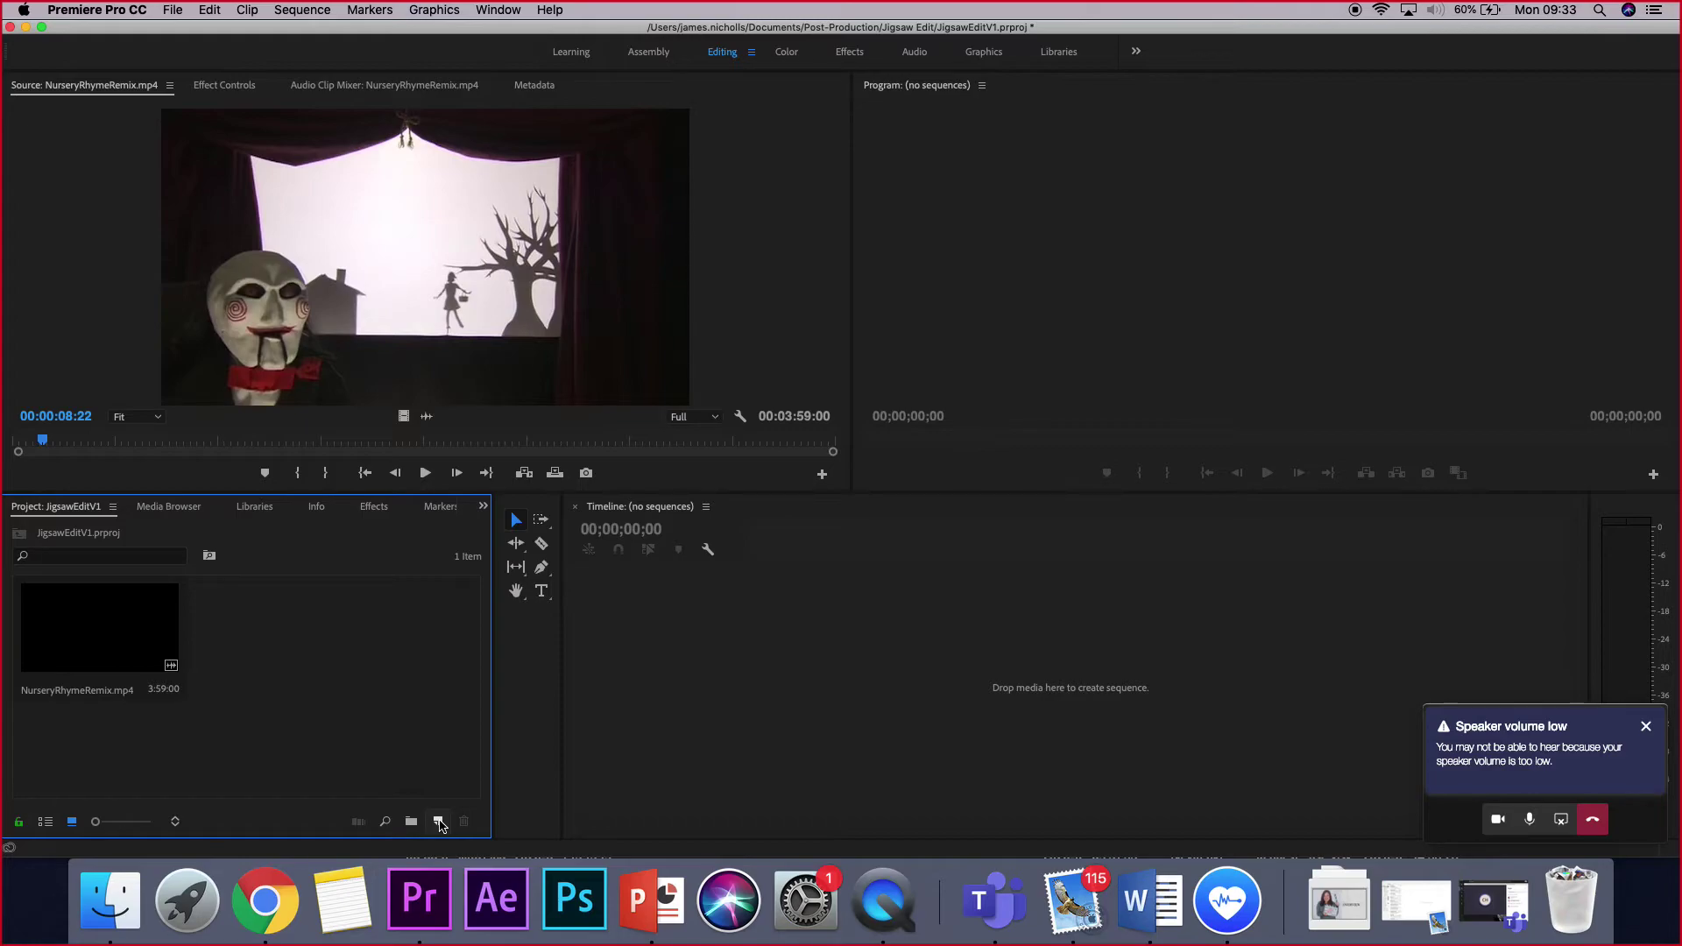
# - Show the New Item list of creatable project items
pyautogui.click(439, 822)
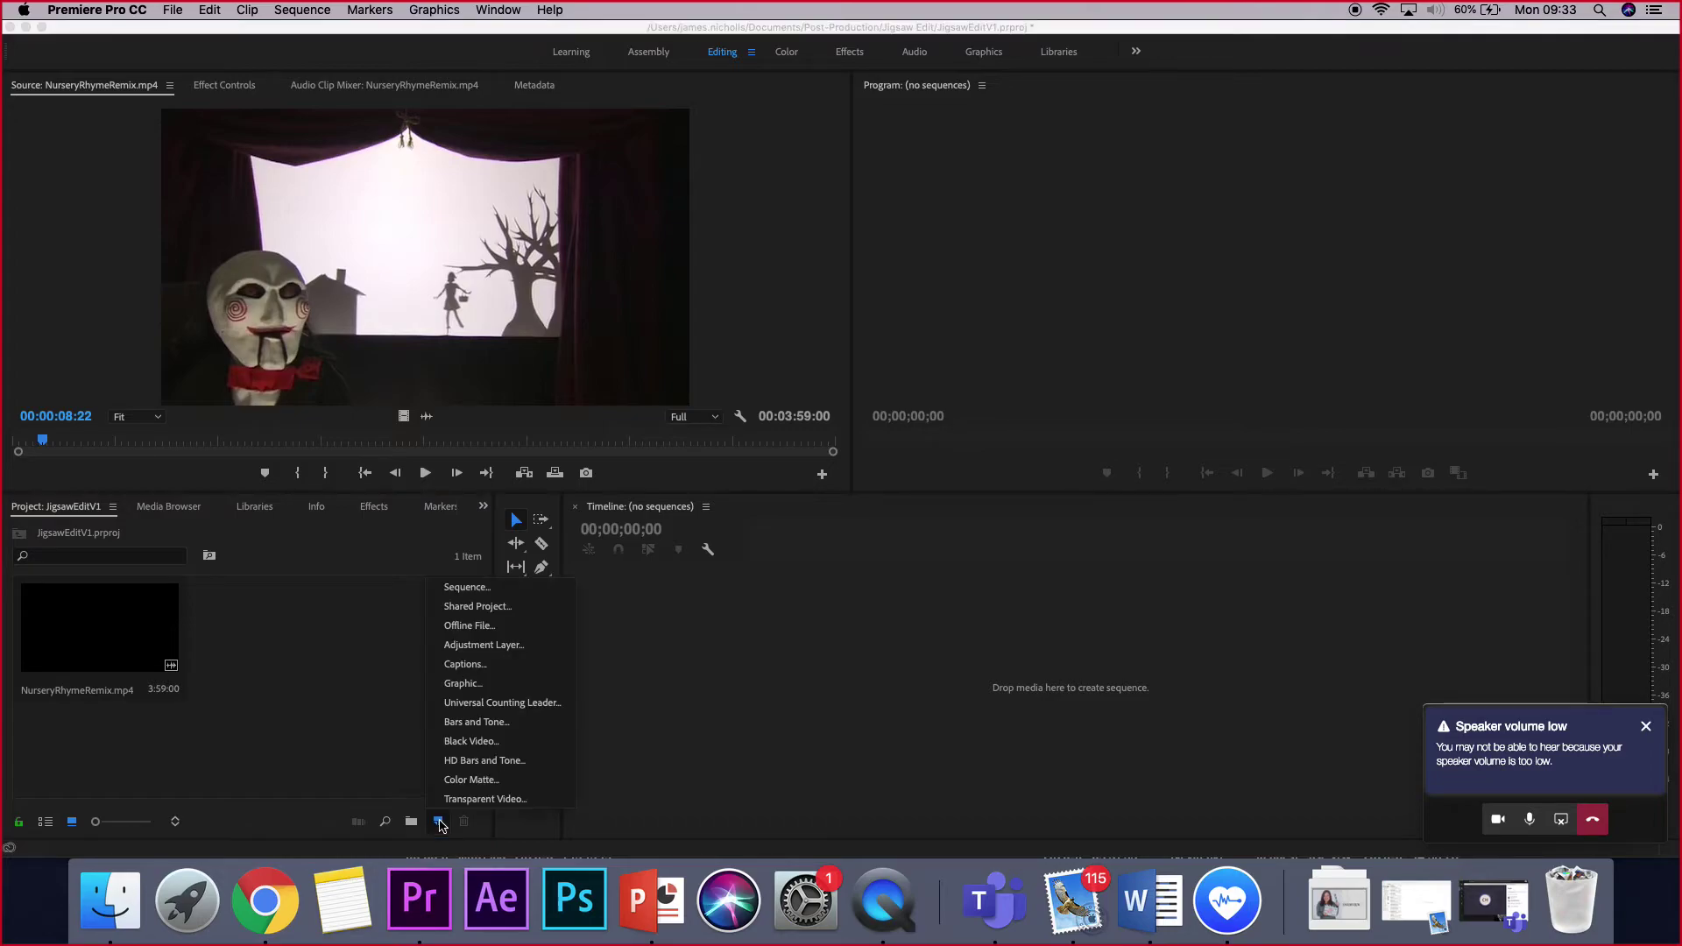
# - Review the DSLR 1080p25 preset and default name Sequence 01 in New Sequence, then cancel
pyautogui.click(502, 594)
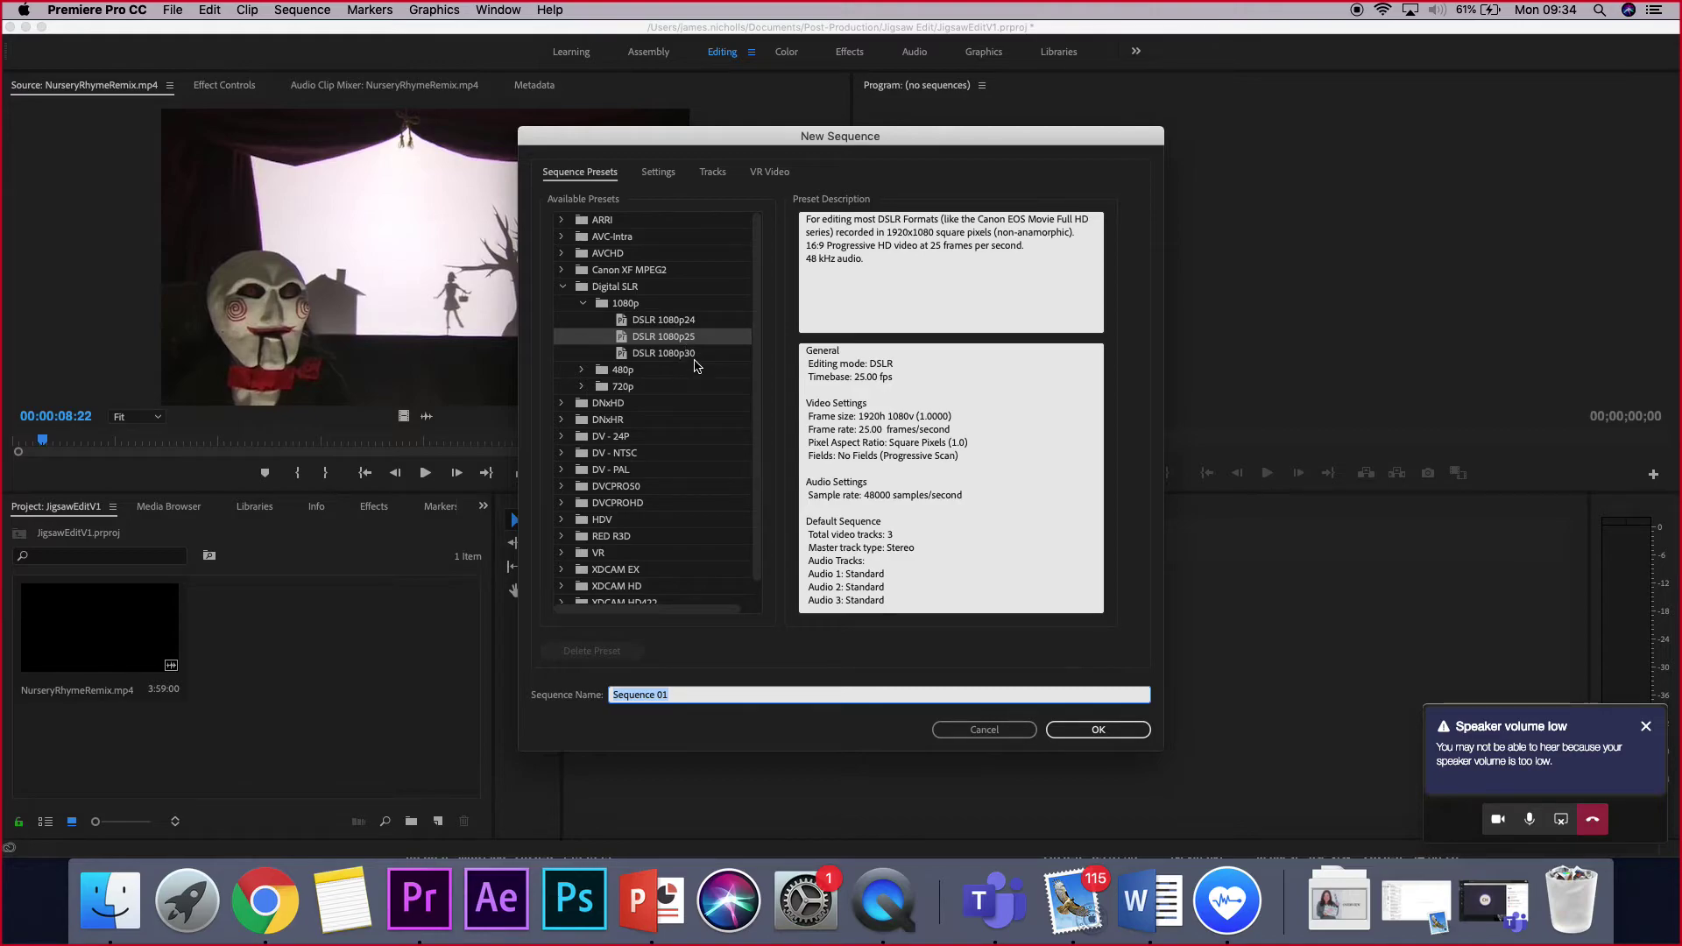
pyautogui.click(699, 694)
pyautogui.moveTo(700, 695); pyautogui.dragTo(555, 706)
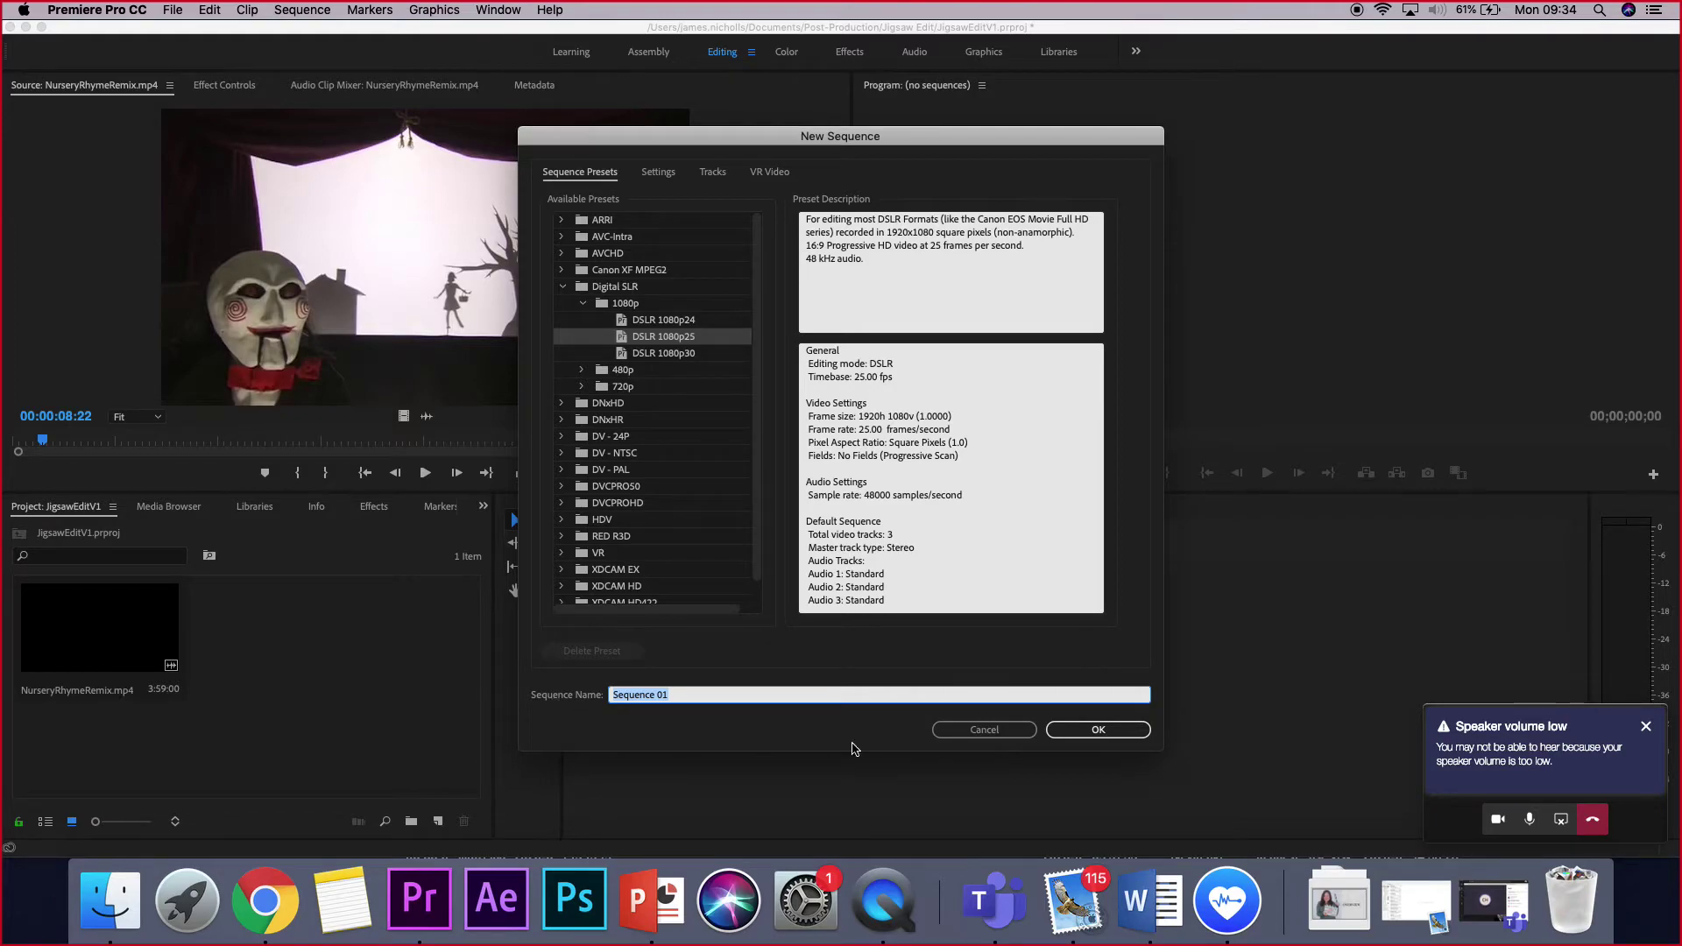
pyautogui.click(1021, 734)
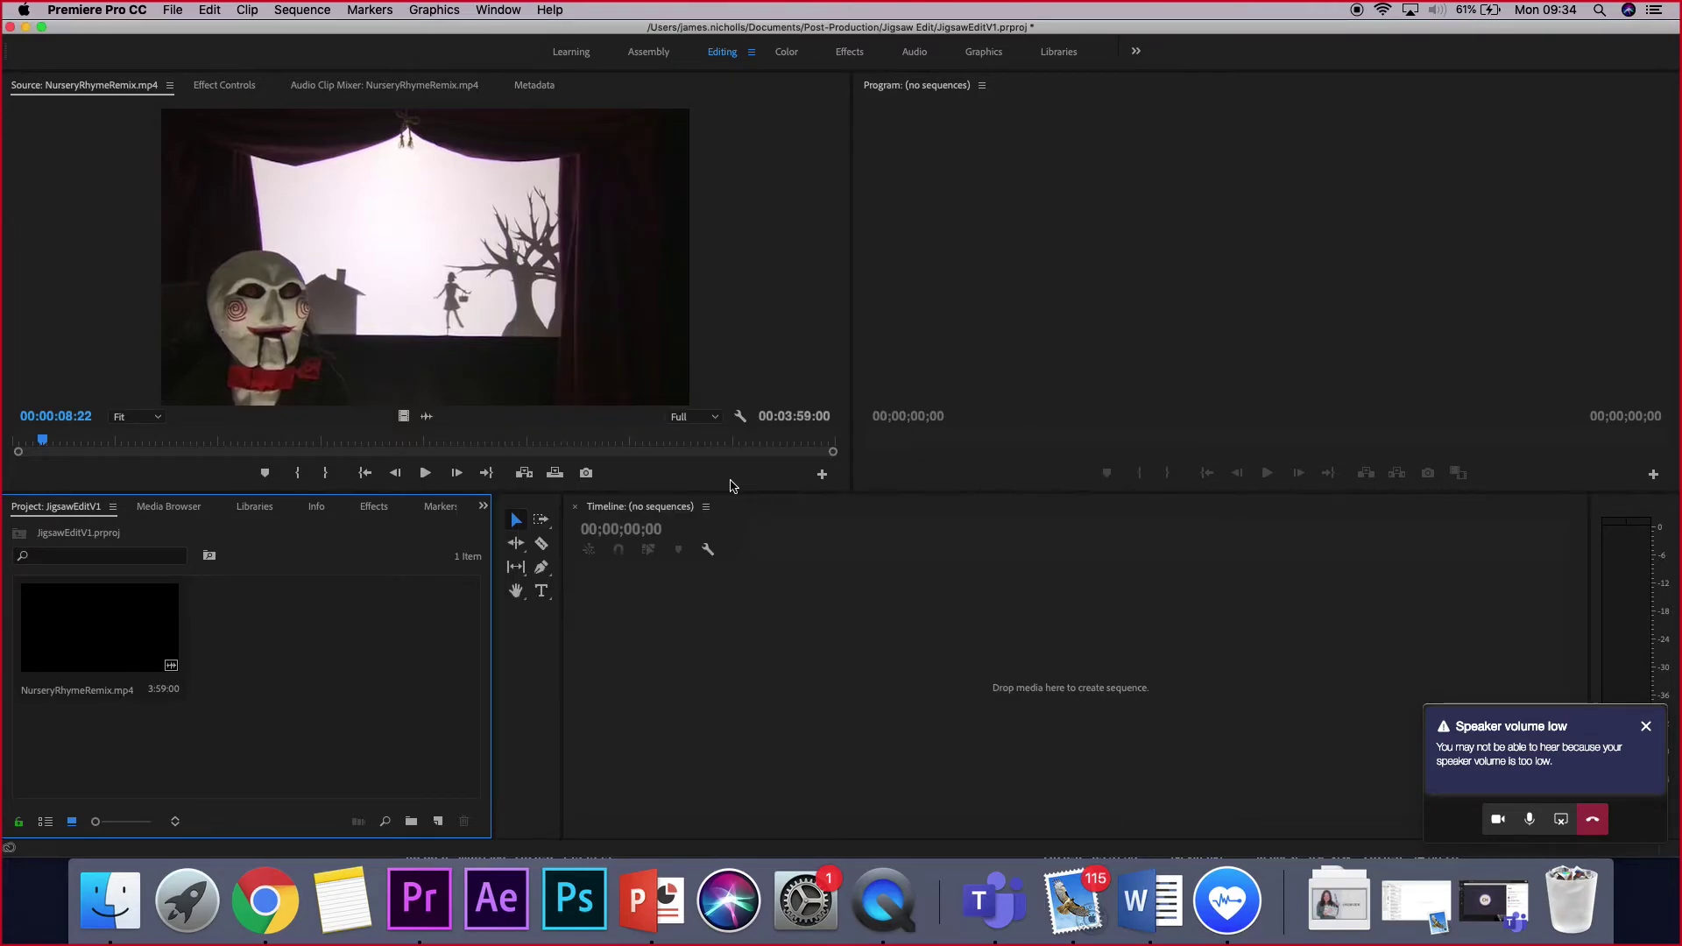
pyautogui.moveTo(87, 631); pyautogui.dragTo(1121, 659)
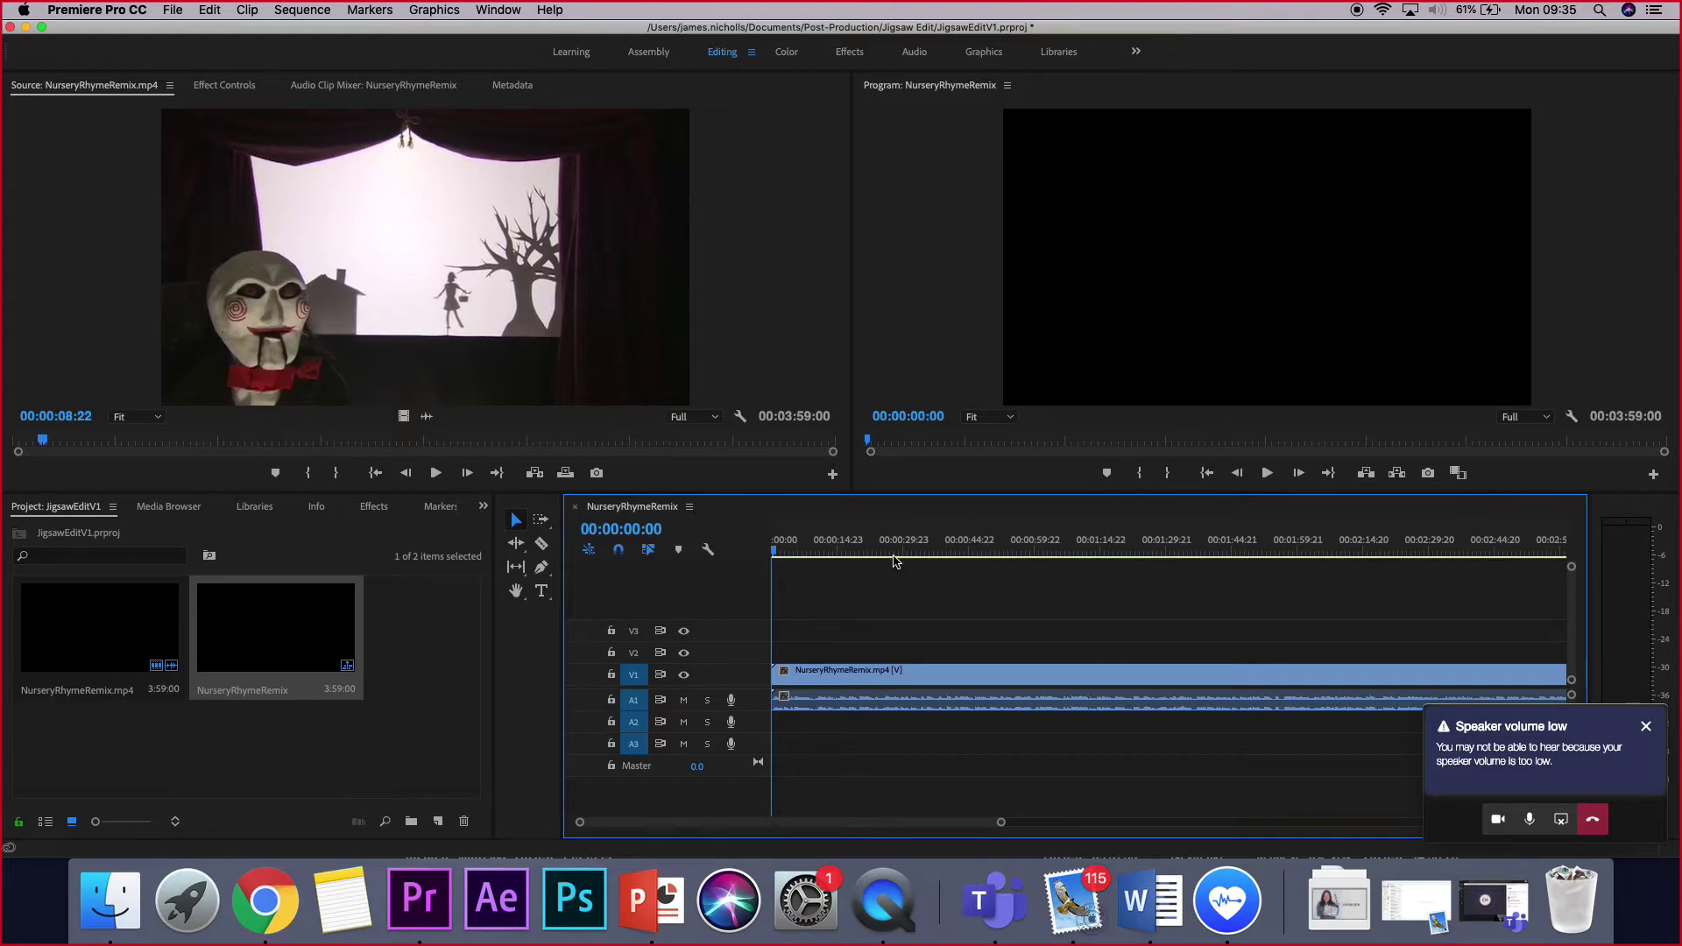
pyautogui.click(841, 550)
pyautogui.moveTo(842, 551); pyautogui.dragTo(949, 550)
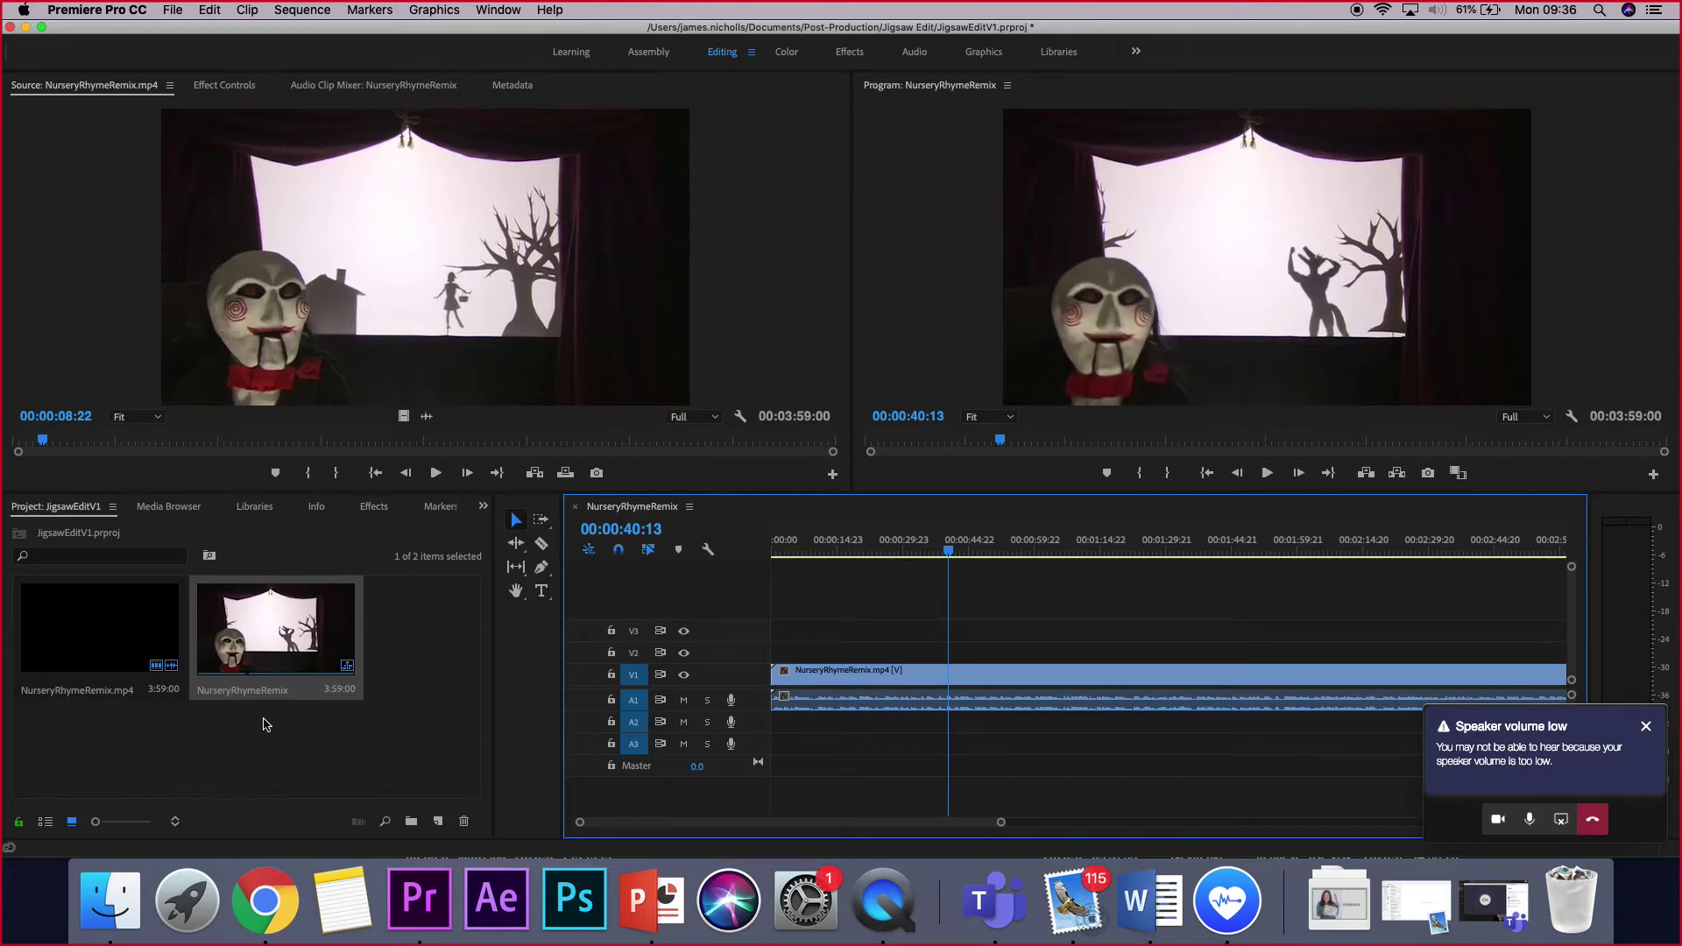
pyautogui.click(265, 729)
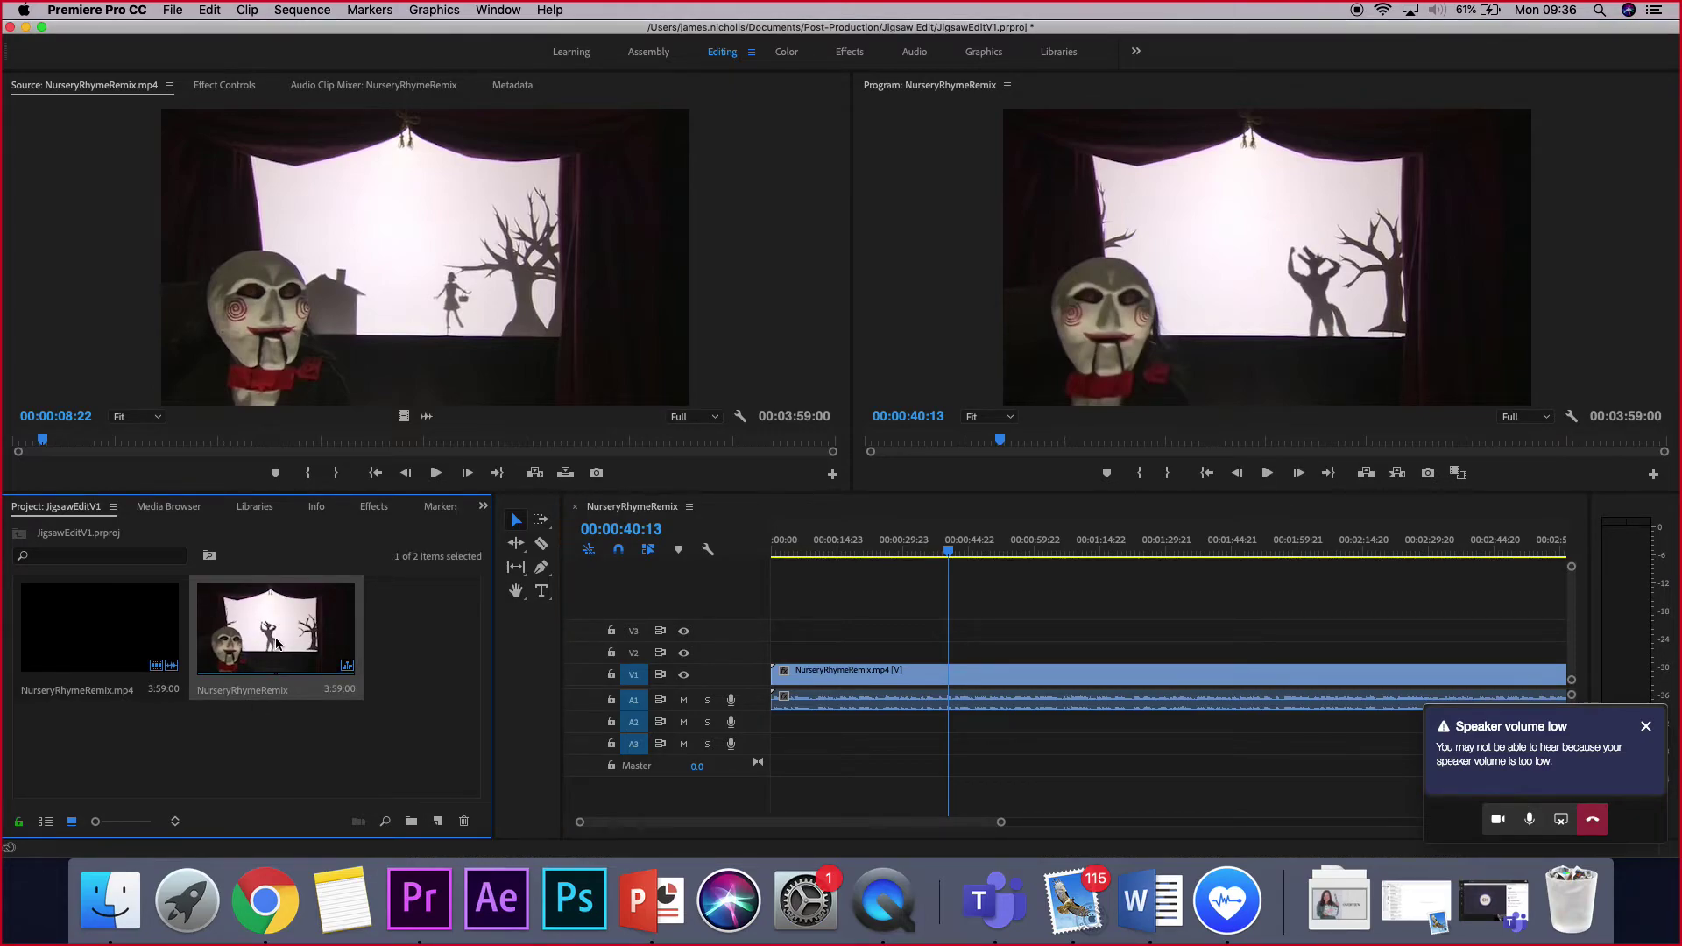
pyautogui.press('Delete')
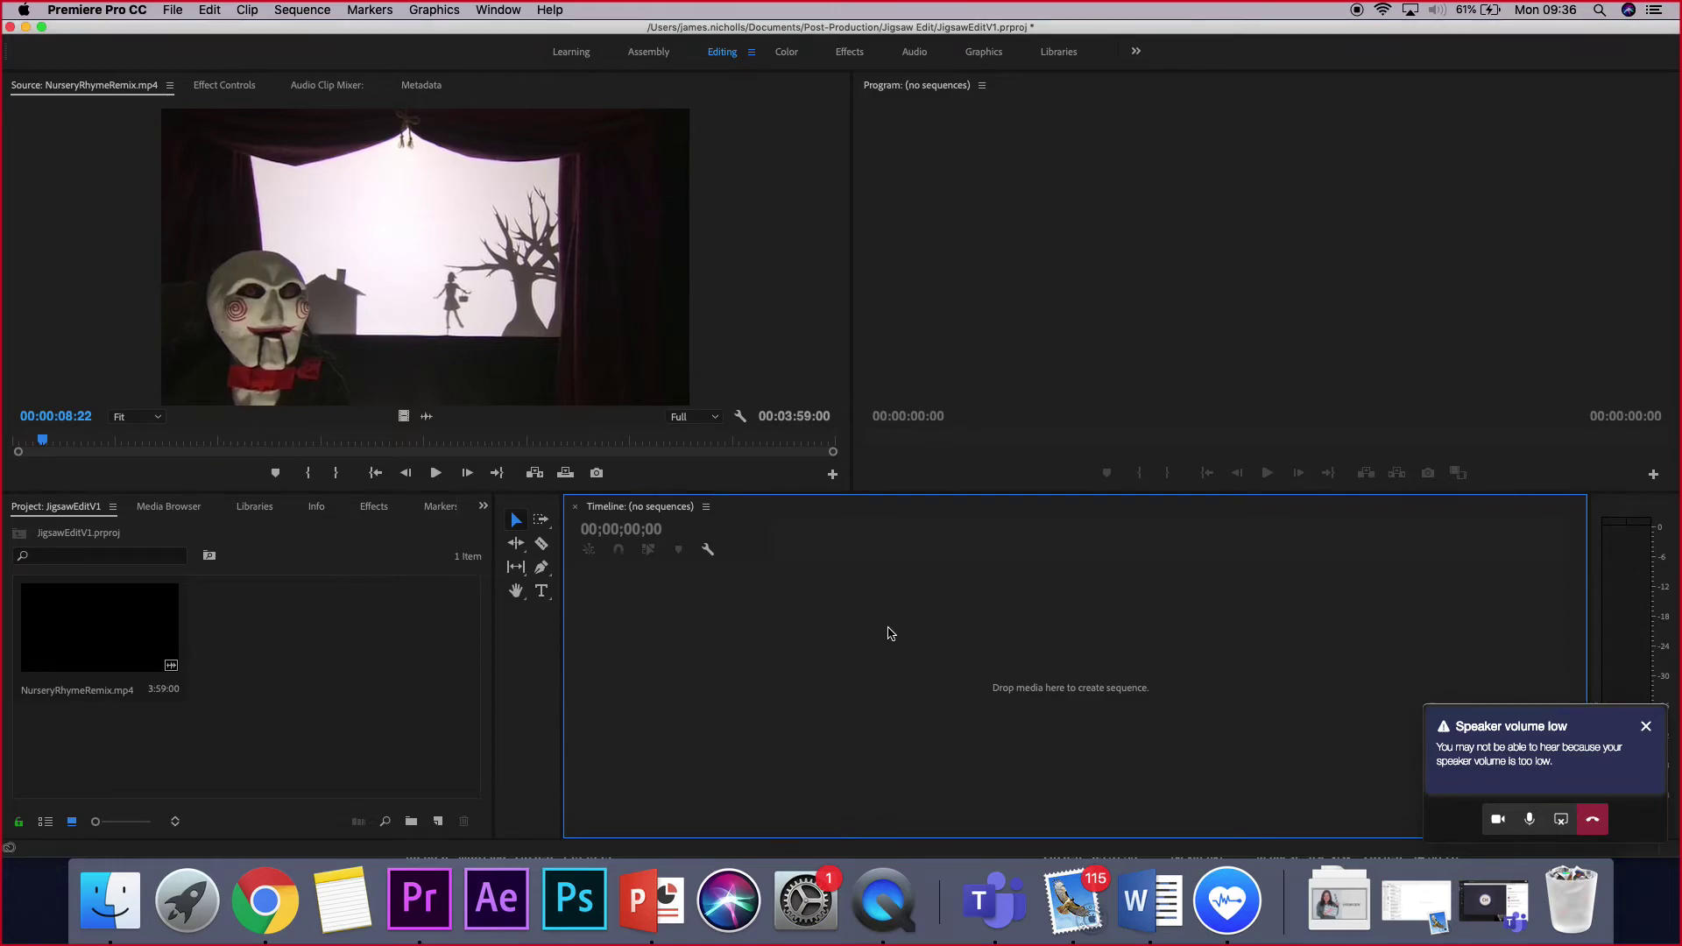
# - Create a DSLR 1080p25 sequence named JigsawTestTimeline
pyautogui.click(438, 821)
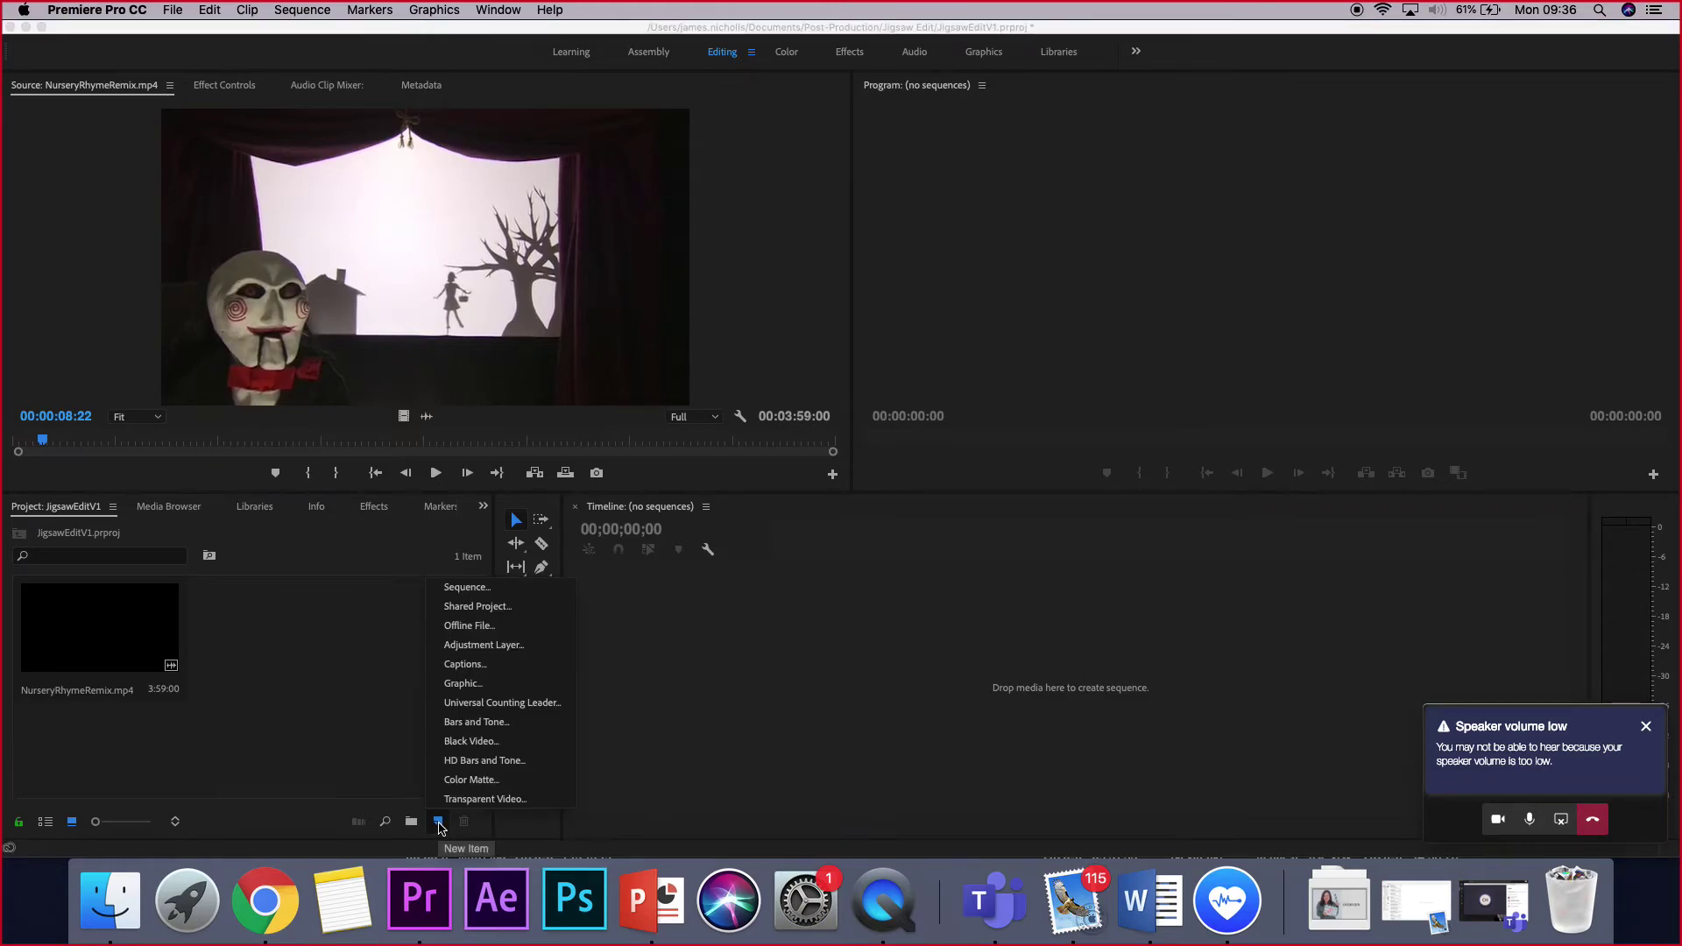
pyautogui.click(481, 593)
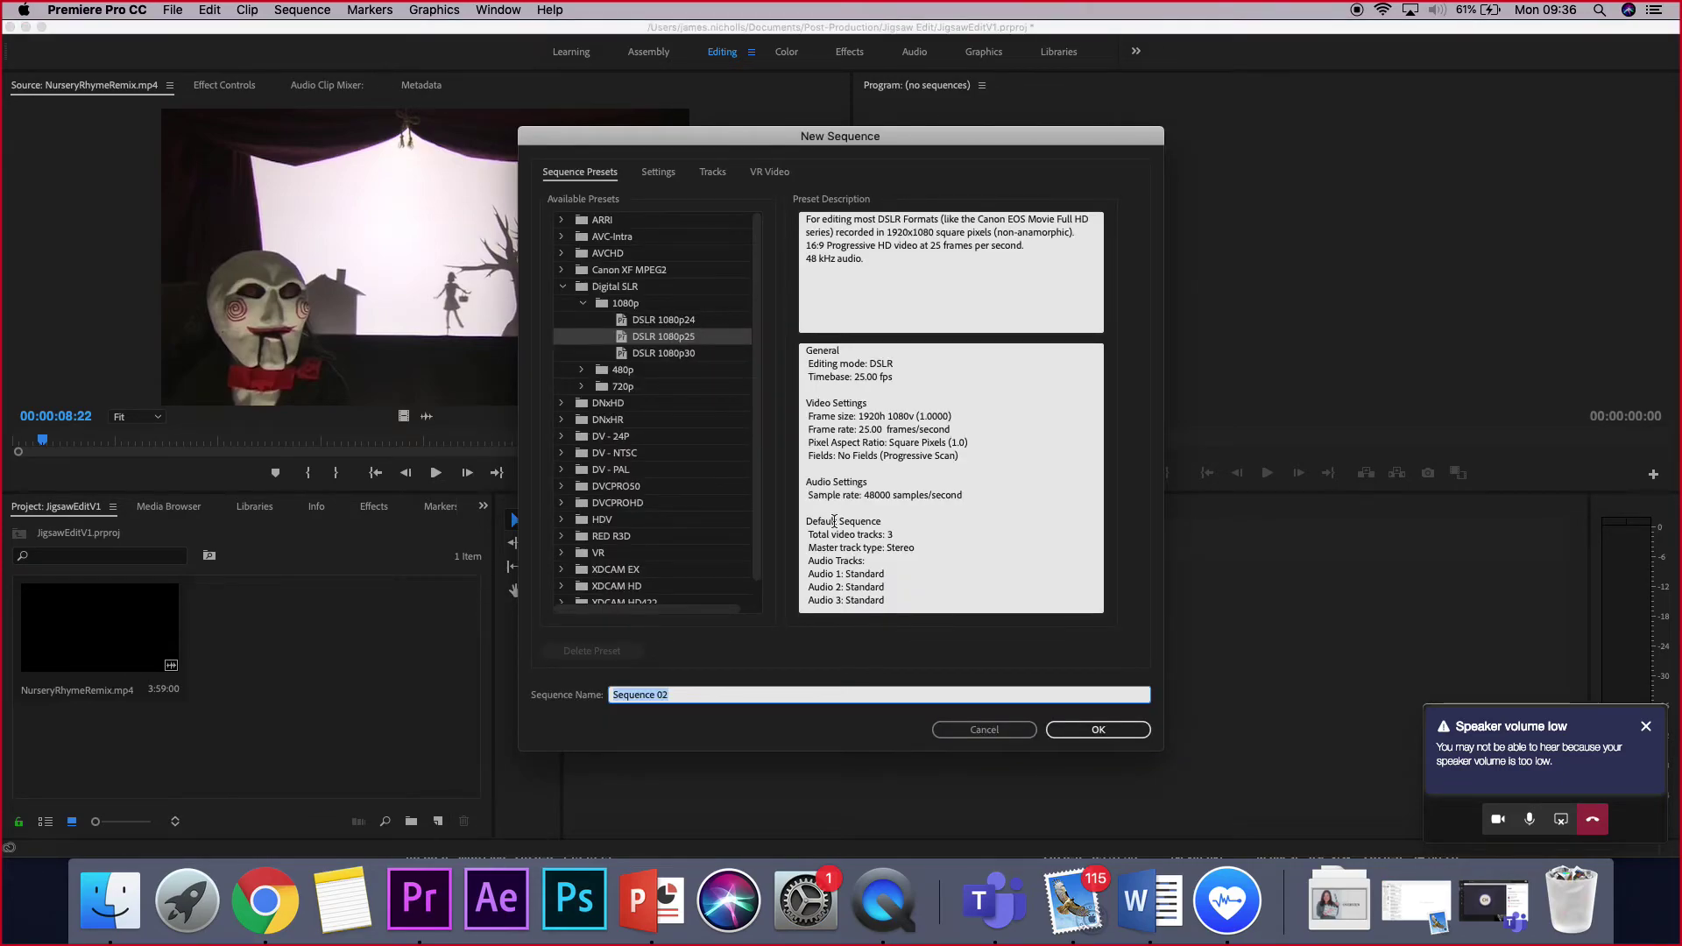
pyautogui.write('Jus')
pyautogui.press('BackSpace')
pyautogui.press('BackSpace')
pyautogui.write('igsawTestTimeline')
pyautogui.press('Return')
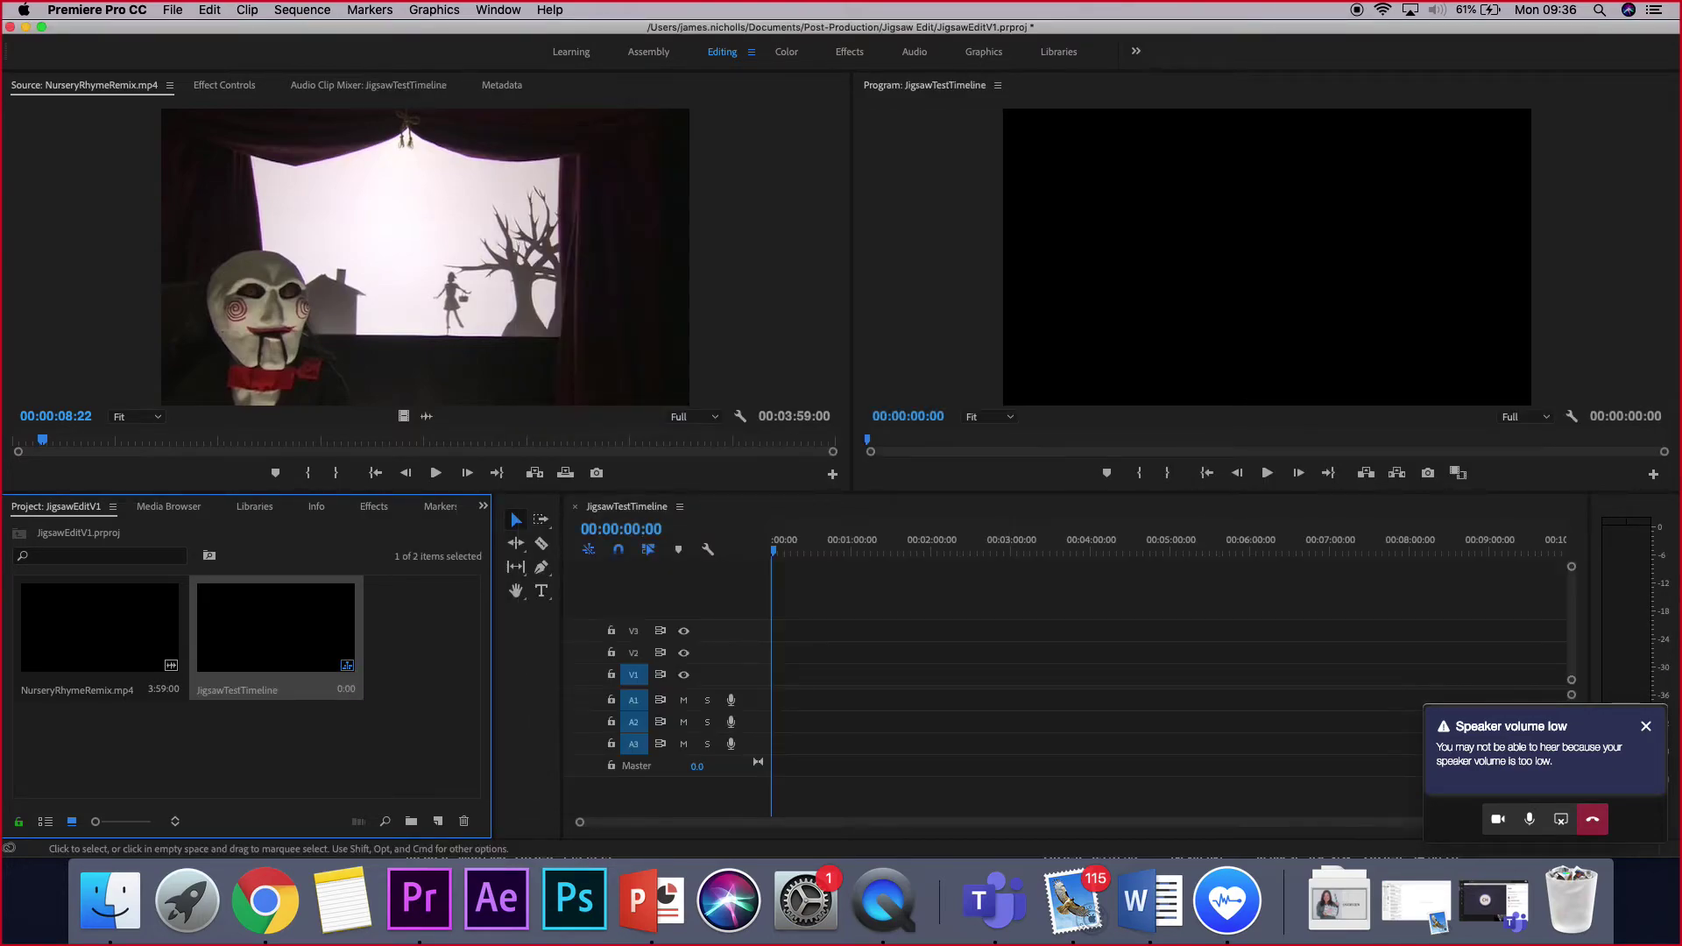
# - Drop NurseryRhymeRemix.mp4 onto JigsawTestTimeline, keep existing settings, and check 00:00:57:09 and 00:01:31:00
pyautogui.moveTo(98, 647); pyautogui.dragTo(773, 653)
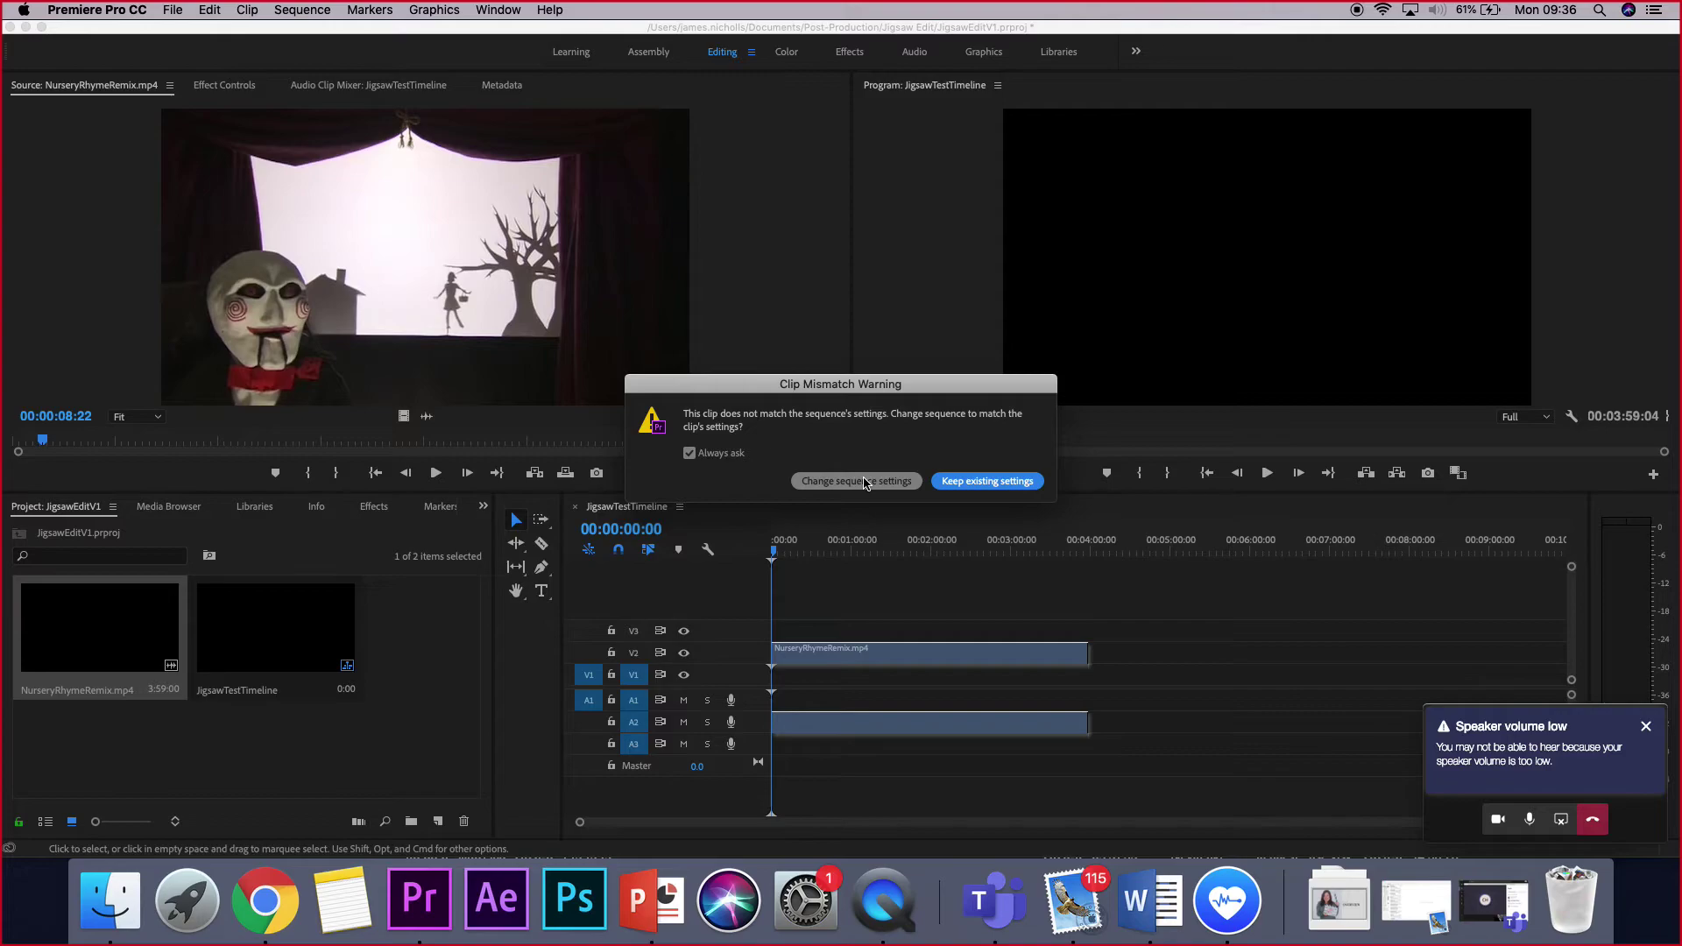
pyautogui.click(990, 482)
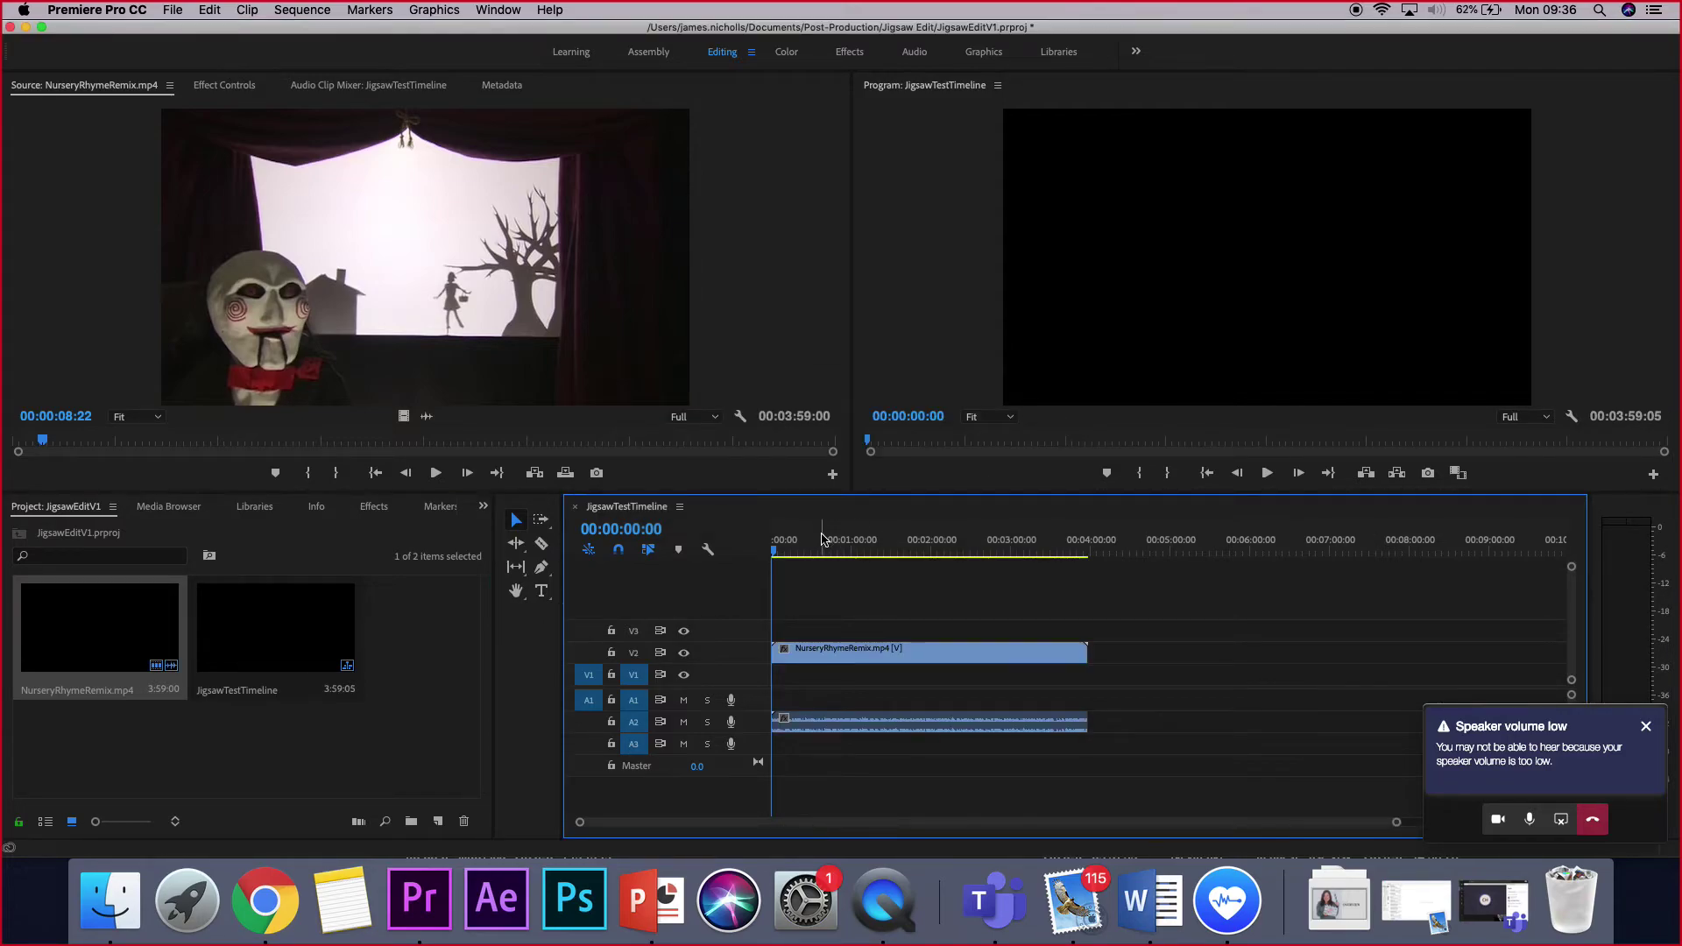
pyautogui.click(846, 549)
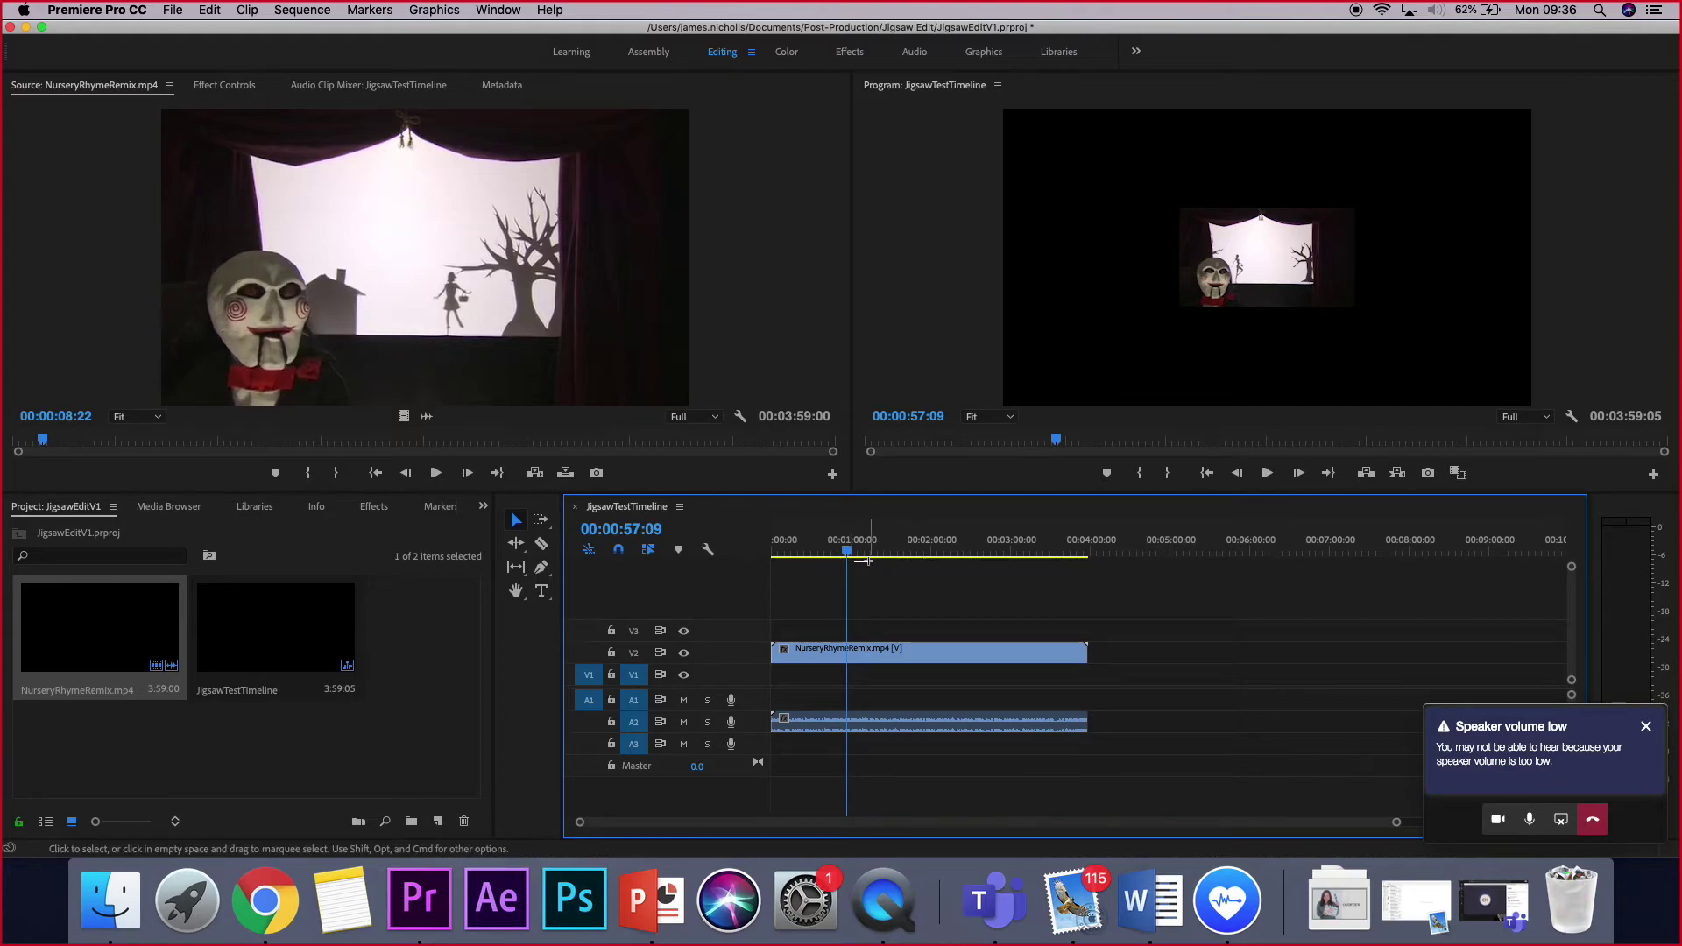
pyautogui.click(893, 549)
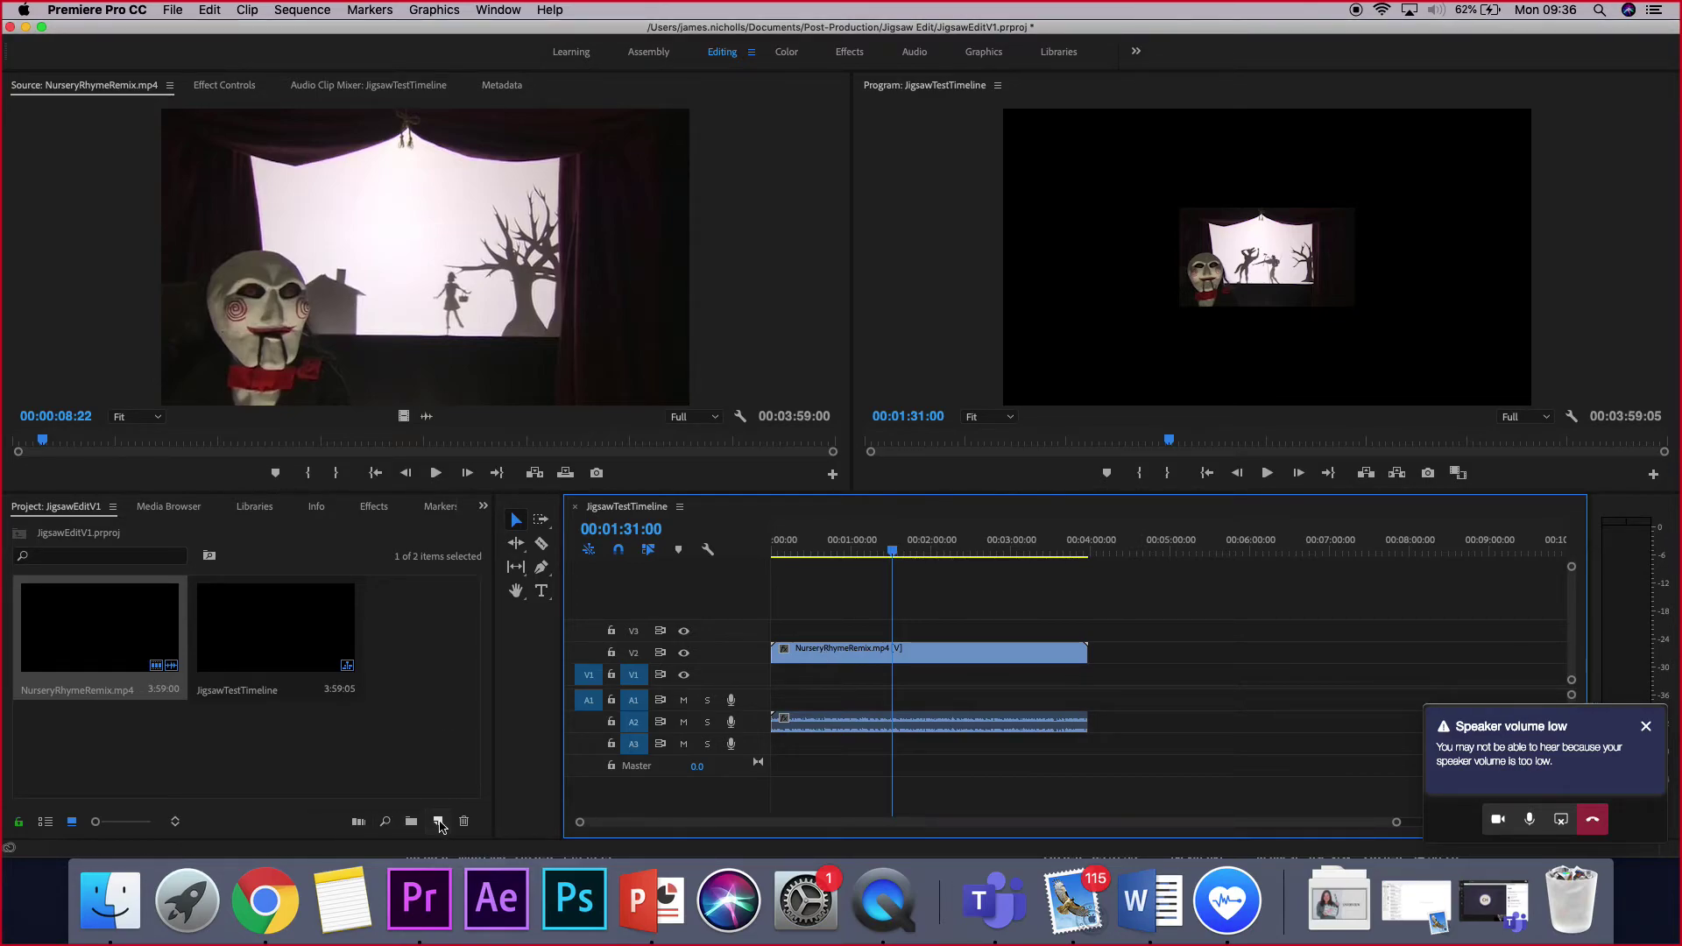
pyautogui.click(438, 821)
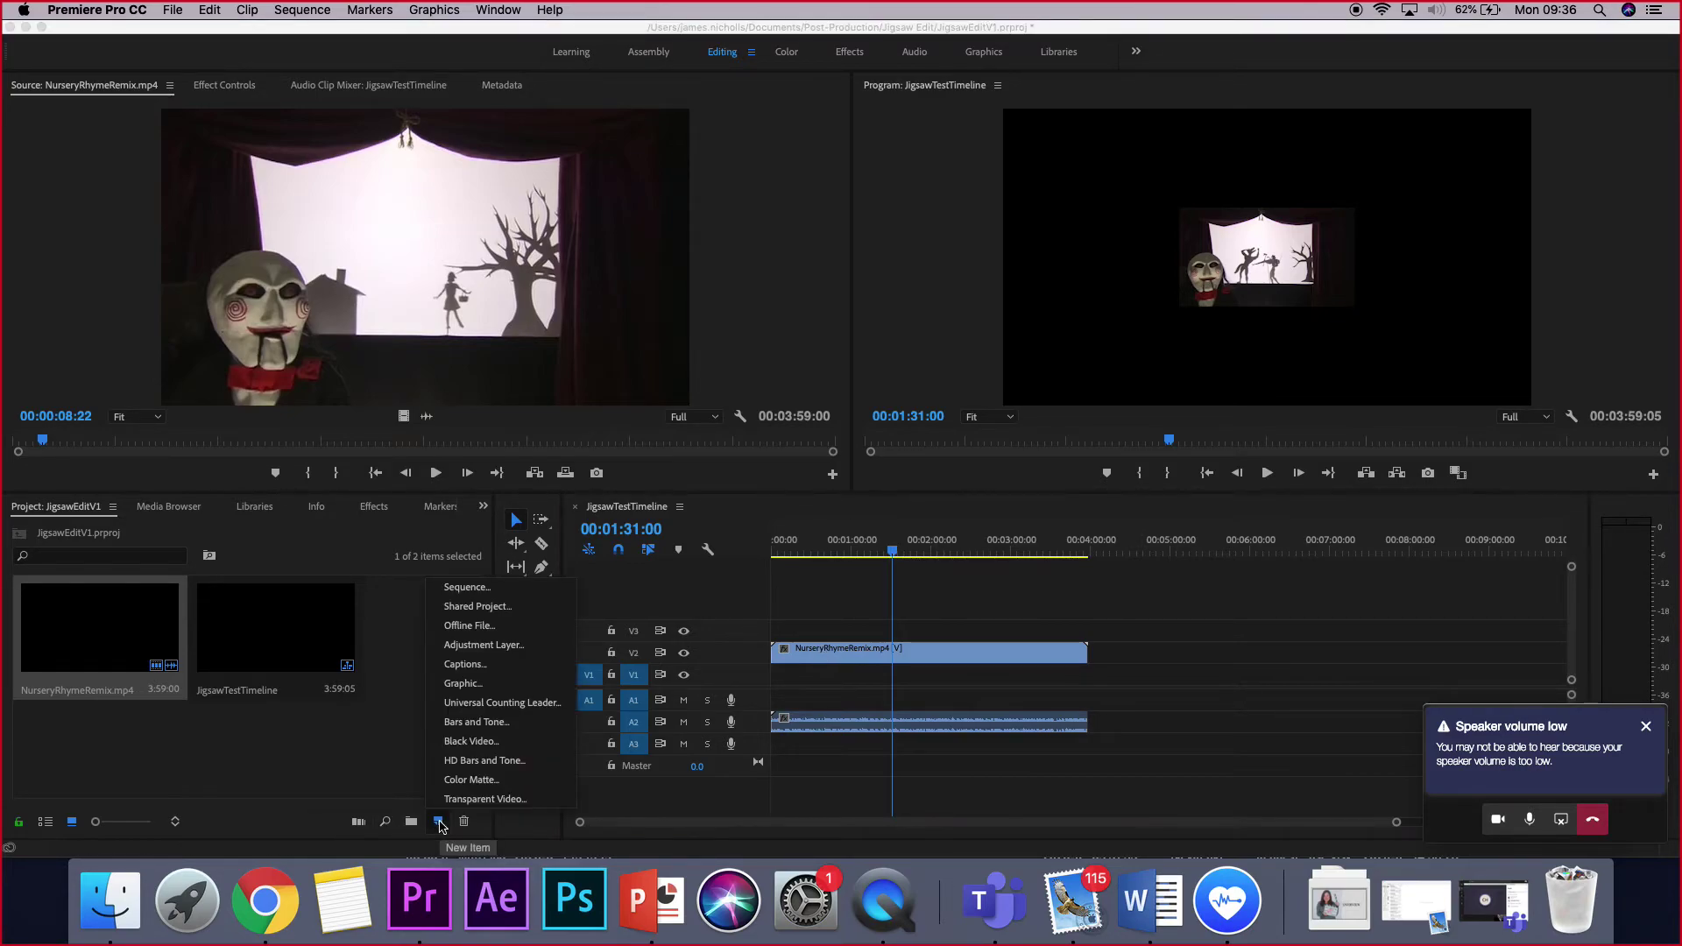
# - Make a fully saturated bright green 1920x1080 Color Matte and drag it into the sequence
pyautogui.click(484, 780)
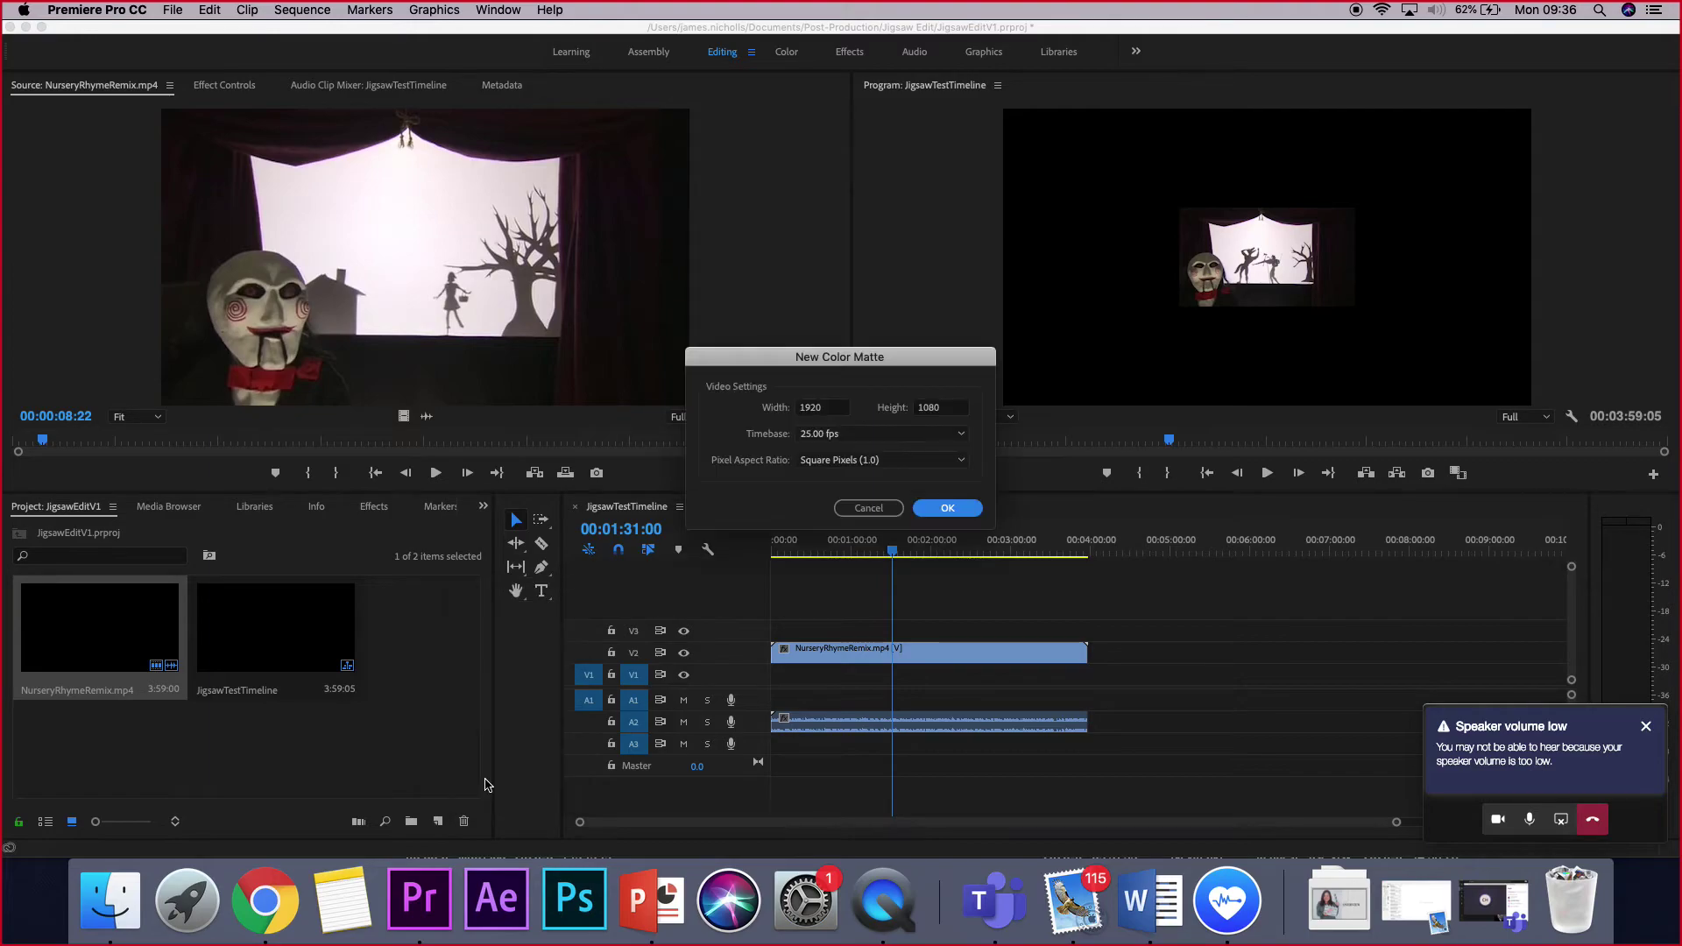
pyautogui.click(965, 505)
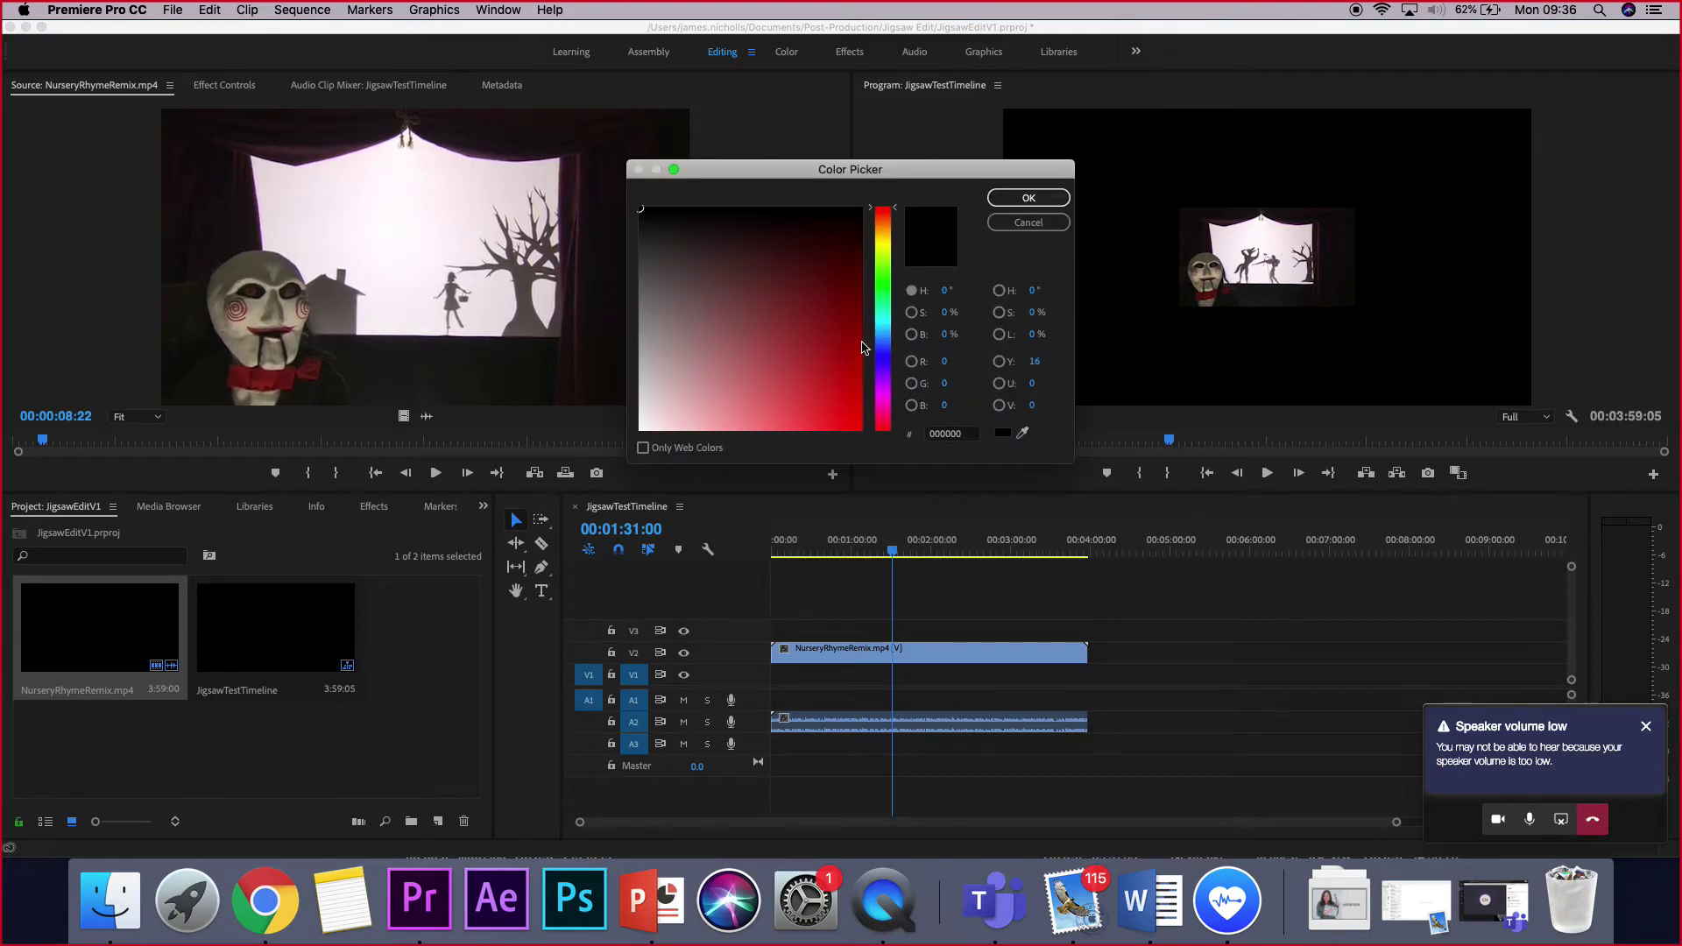
pyautogui.click(883, 274)
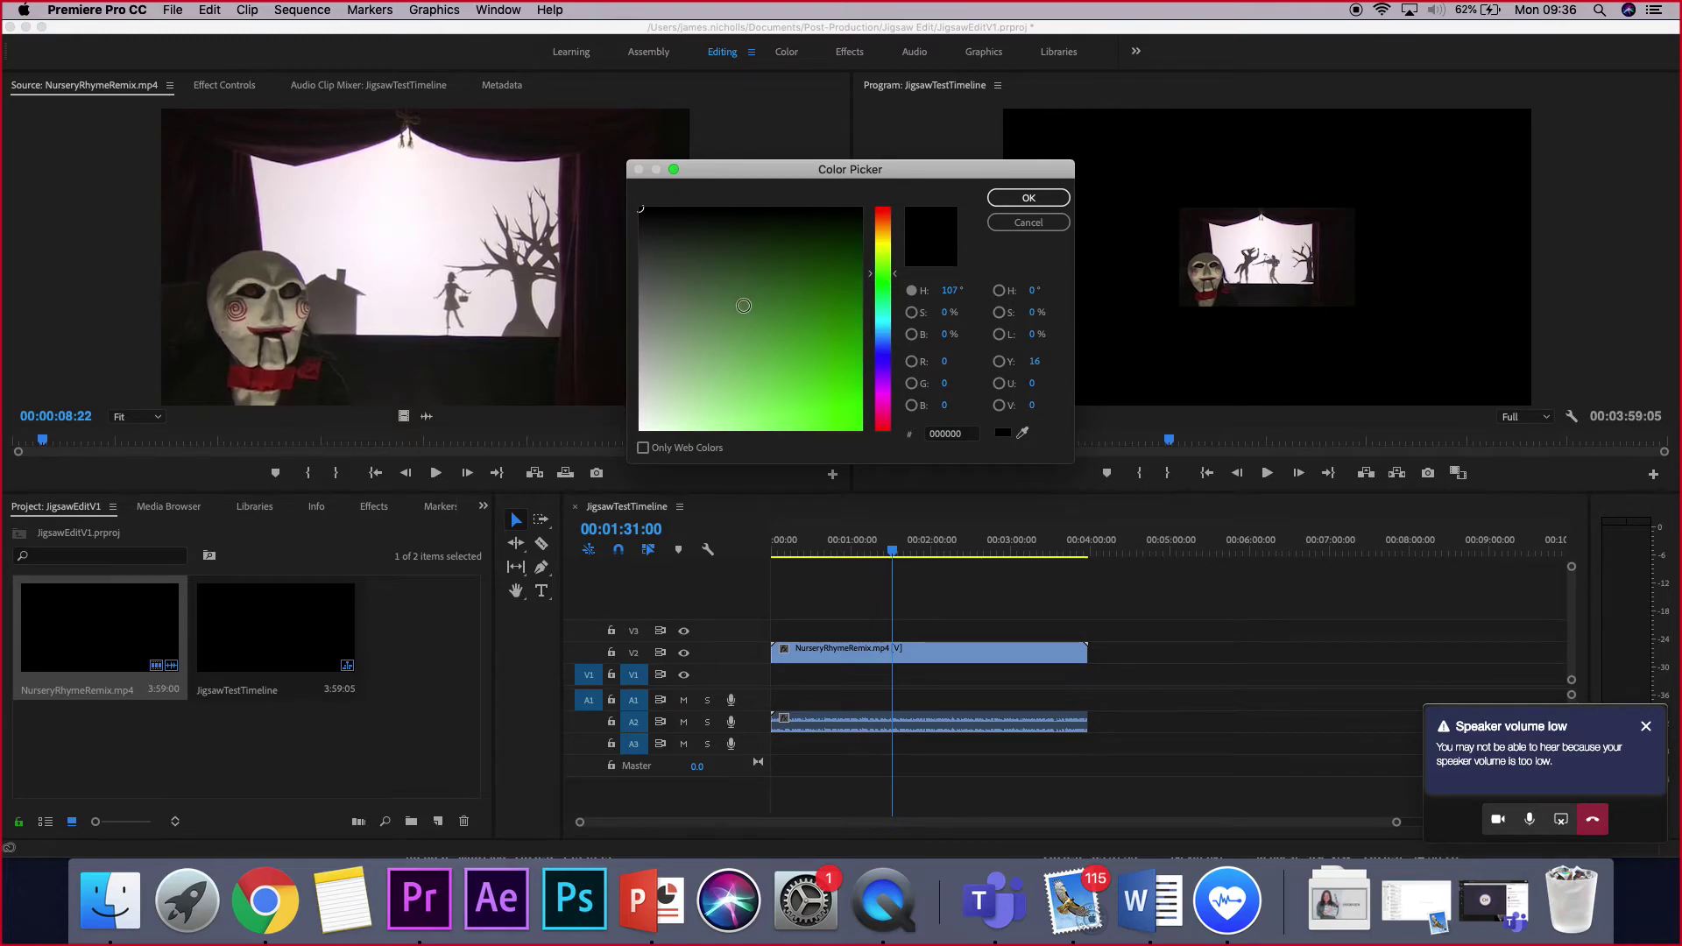
pyautogui.moveTo(744, 306); pyautogui.dragTo(898, 450)
pyautogui.press('Return')
pyautogui.press('Return')
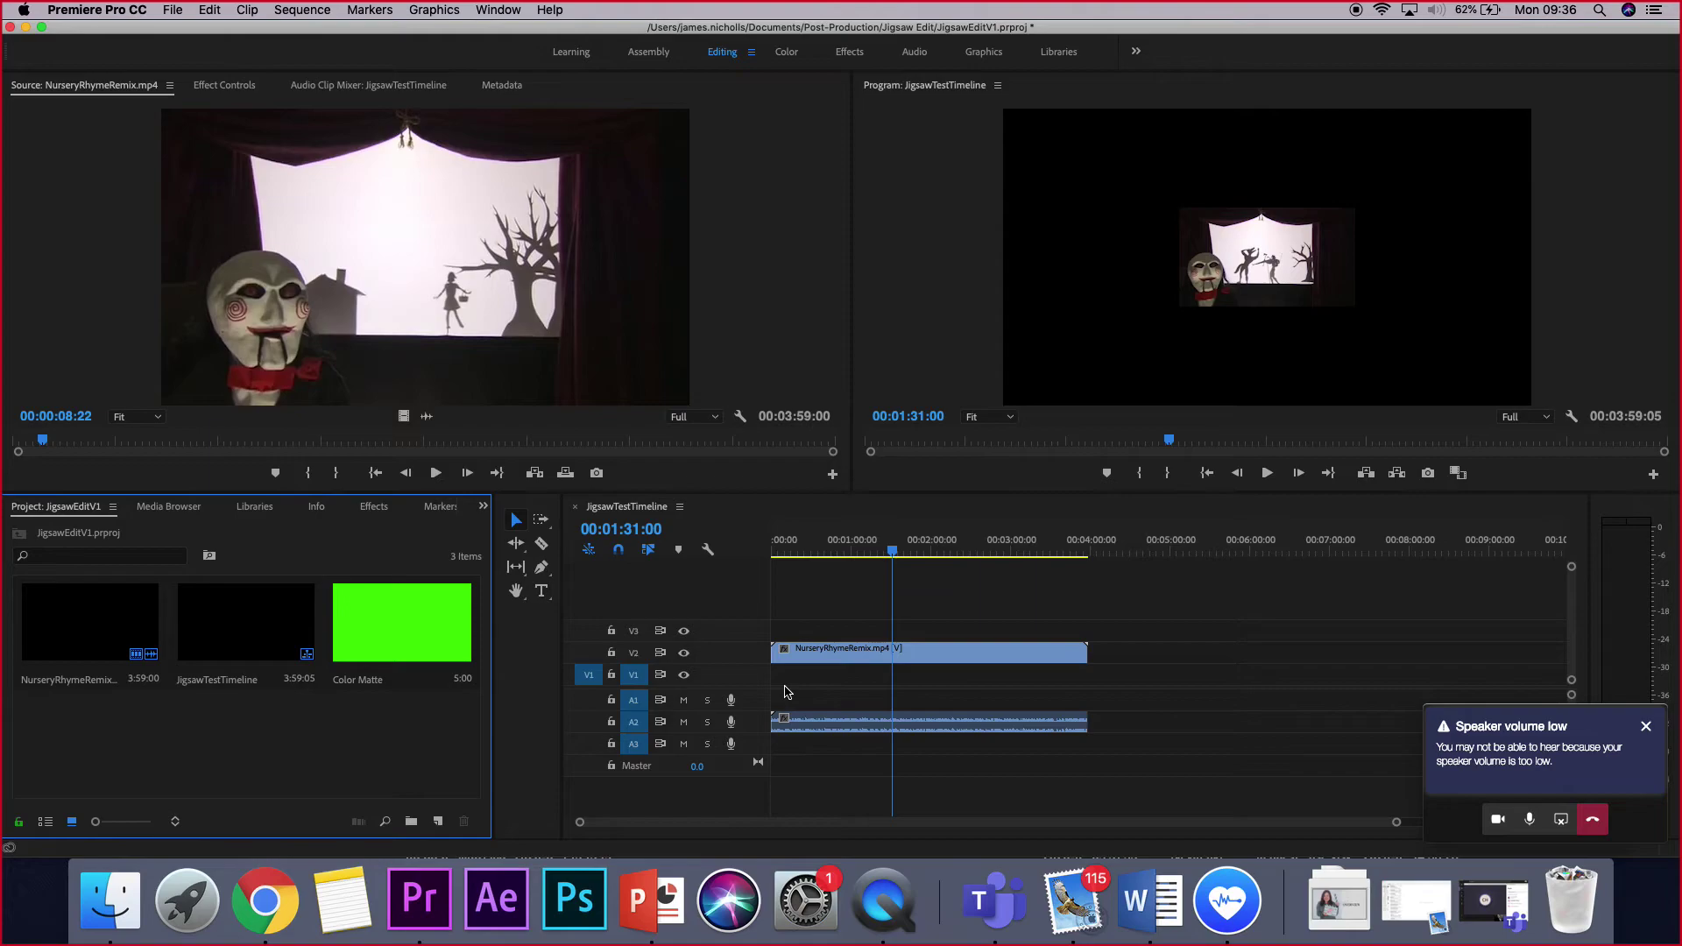
pyautogui.moveTo(377, 638); pyautogui.dragTo(1095, 679)
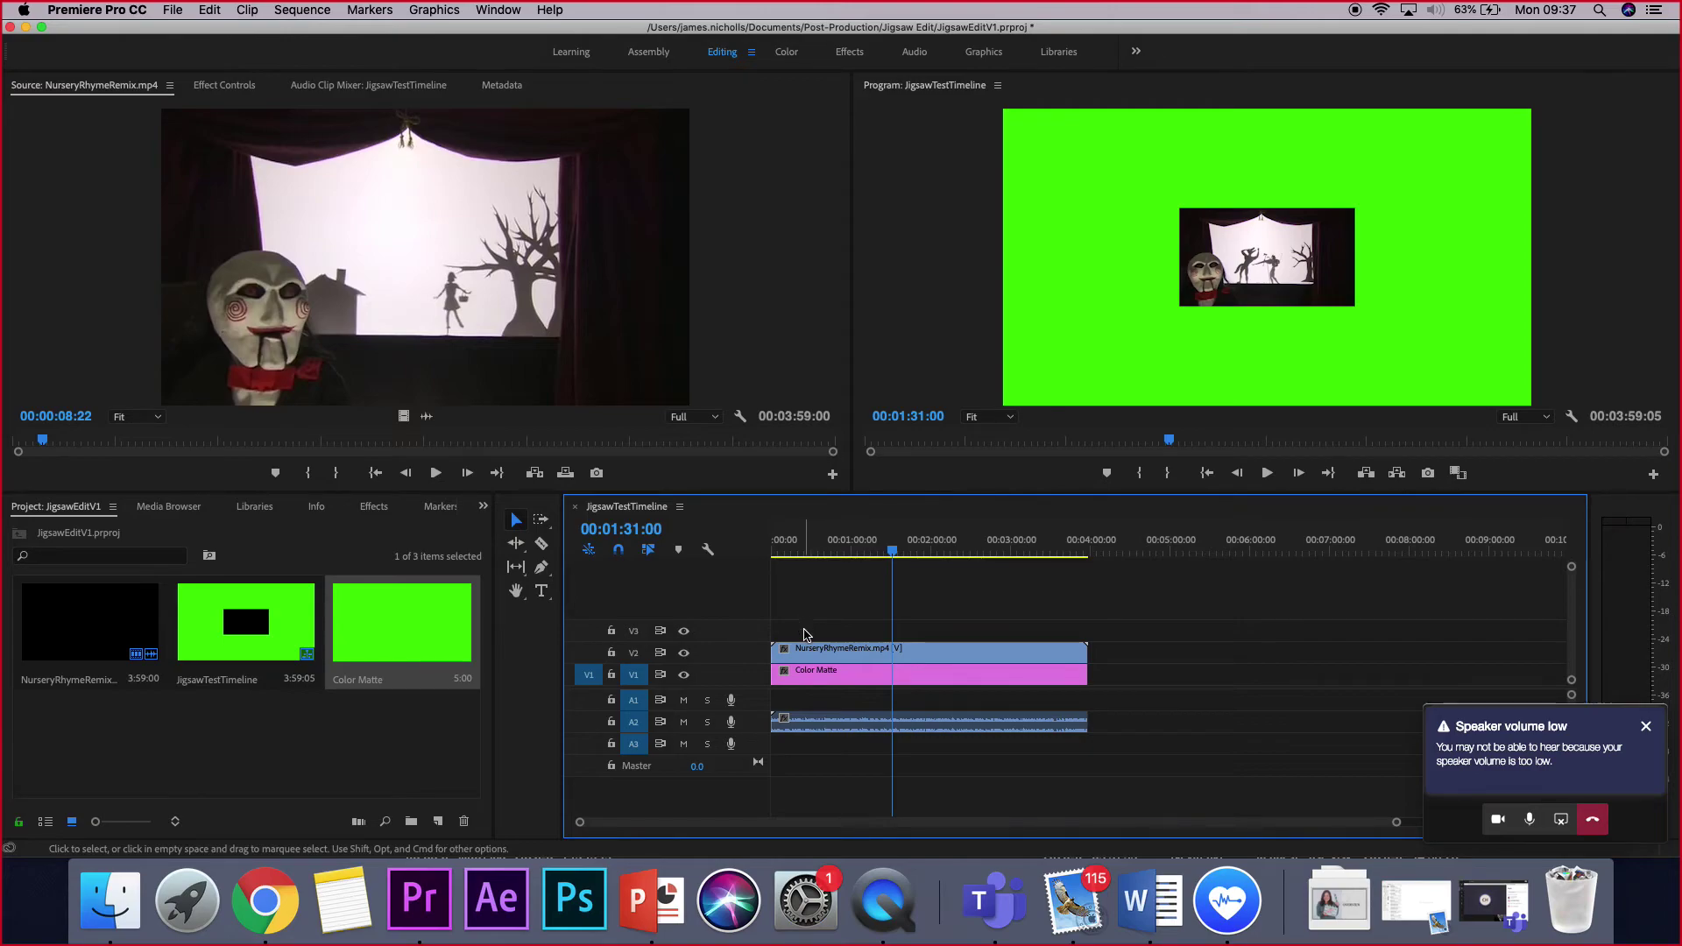
pyautogui.doubleClick(813, 682)
pyautogui.press('Return')
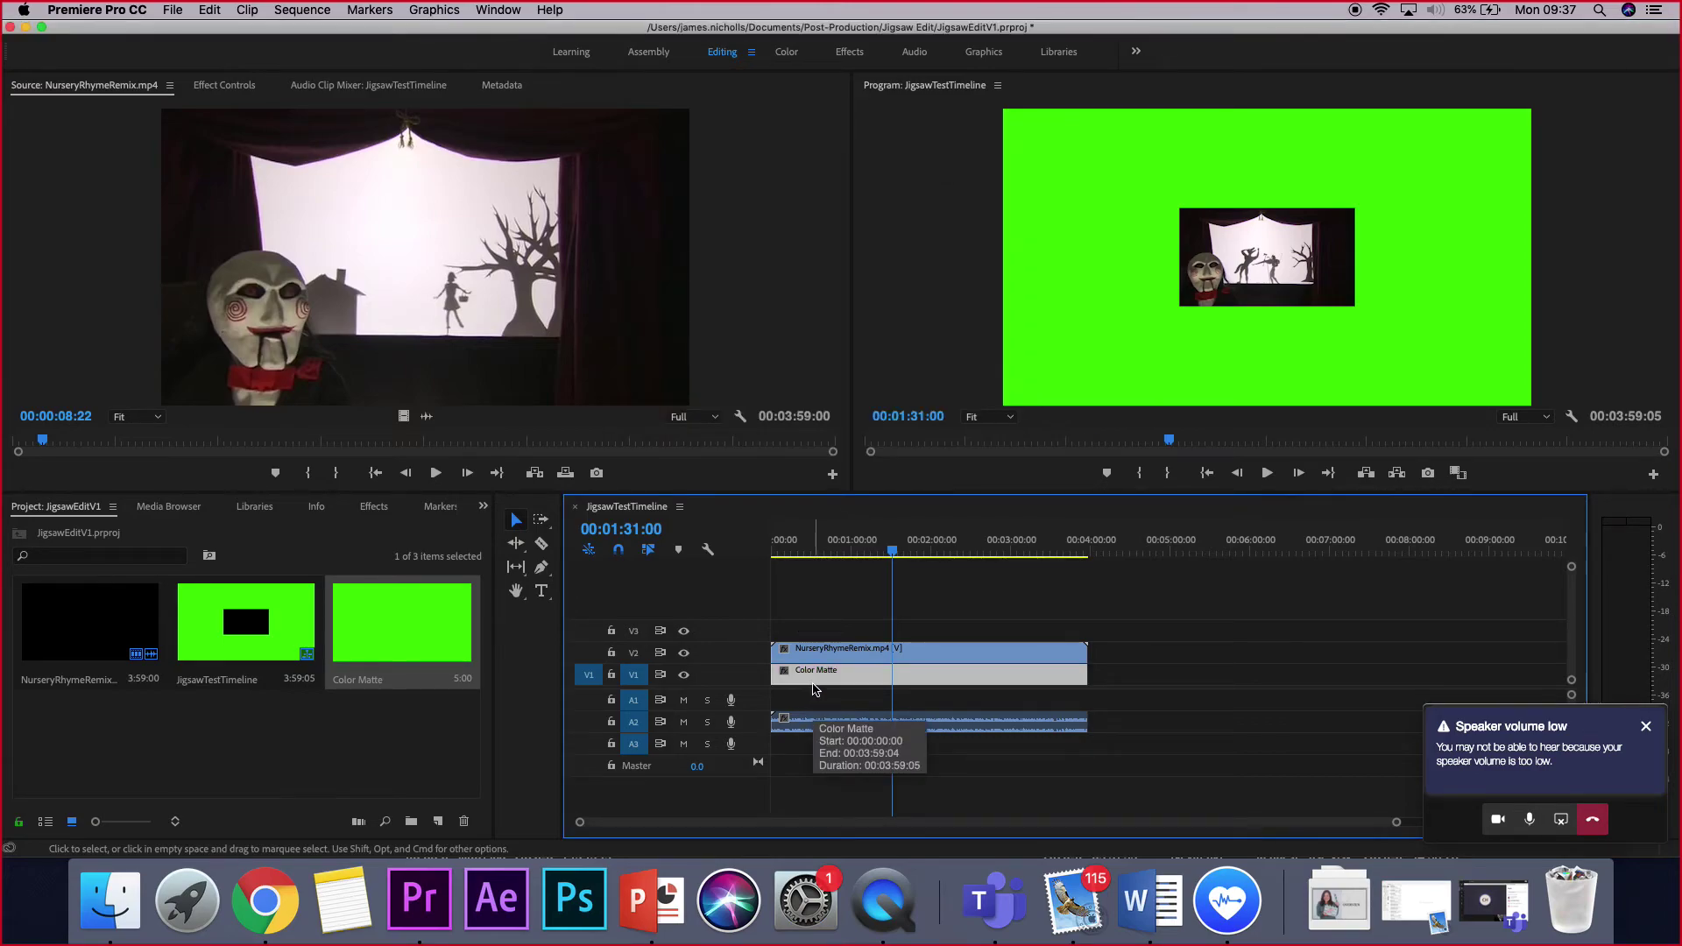
pyautogui.press('Delete')
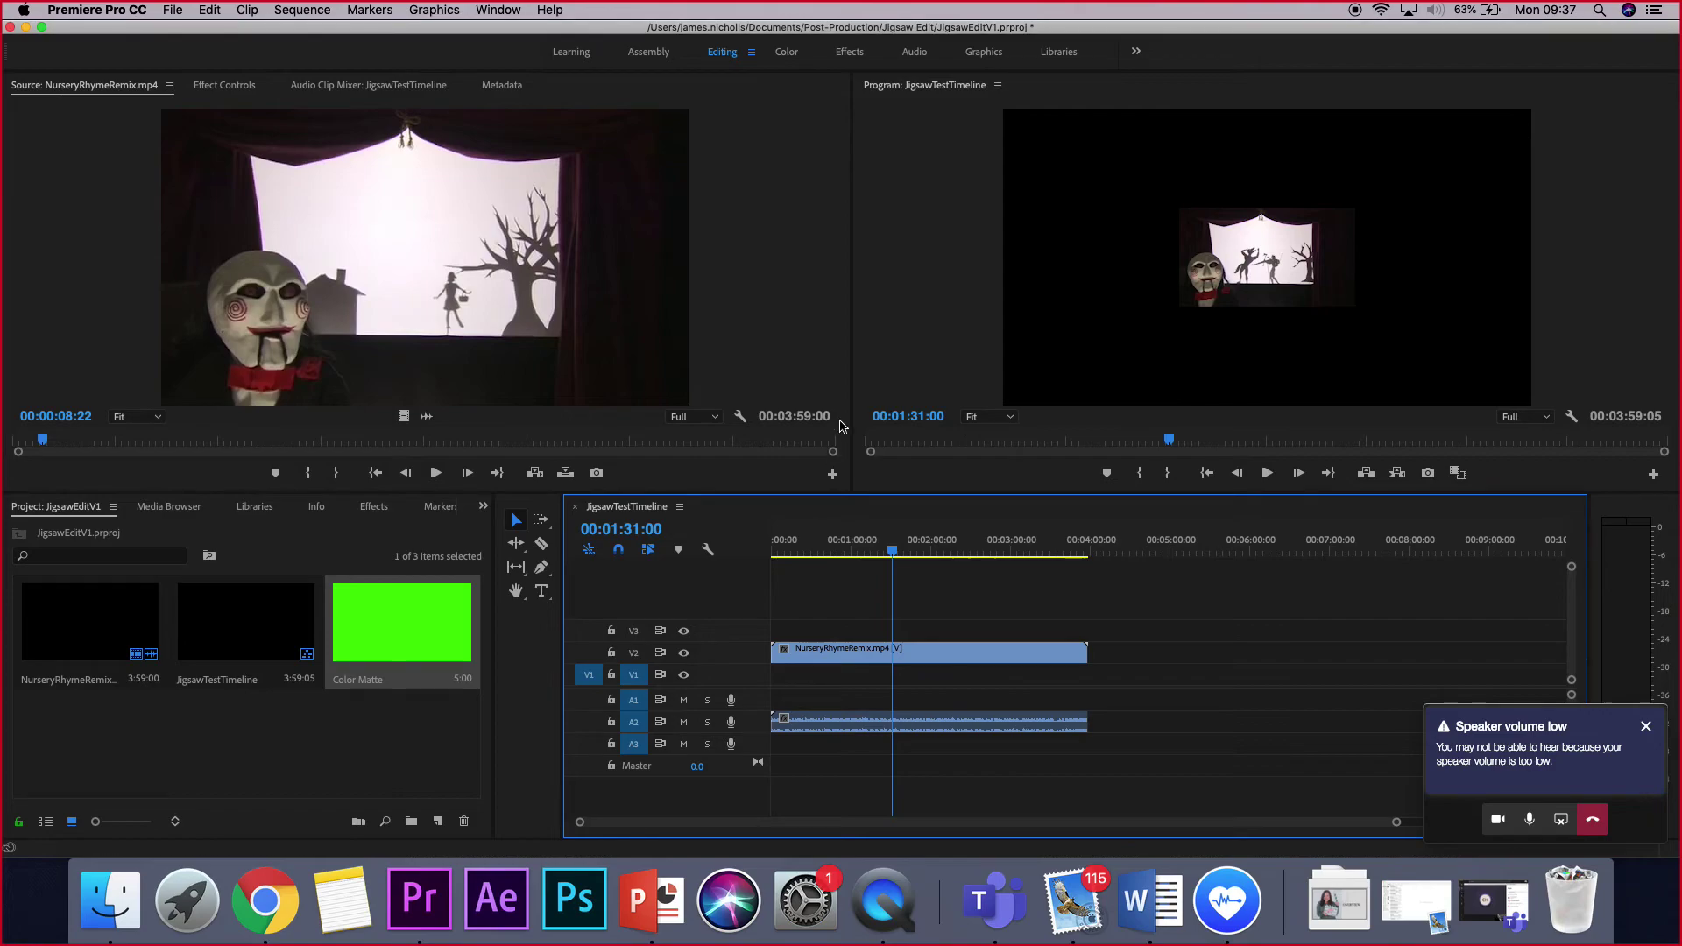
pyautogui.moveTo(785, 541); pyautogui.dragTo(758, 547)
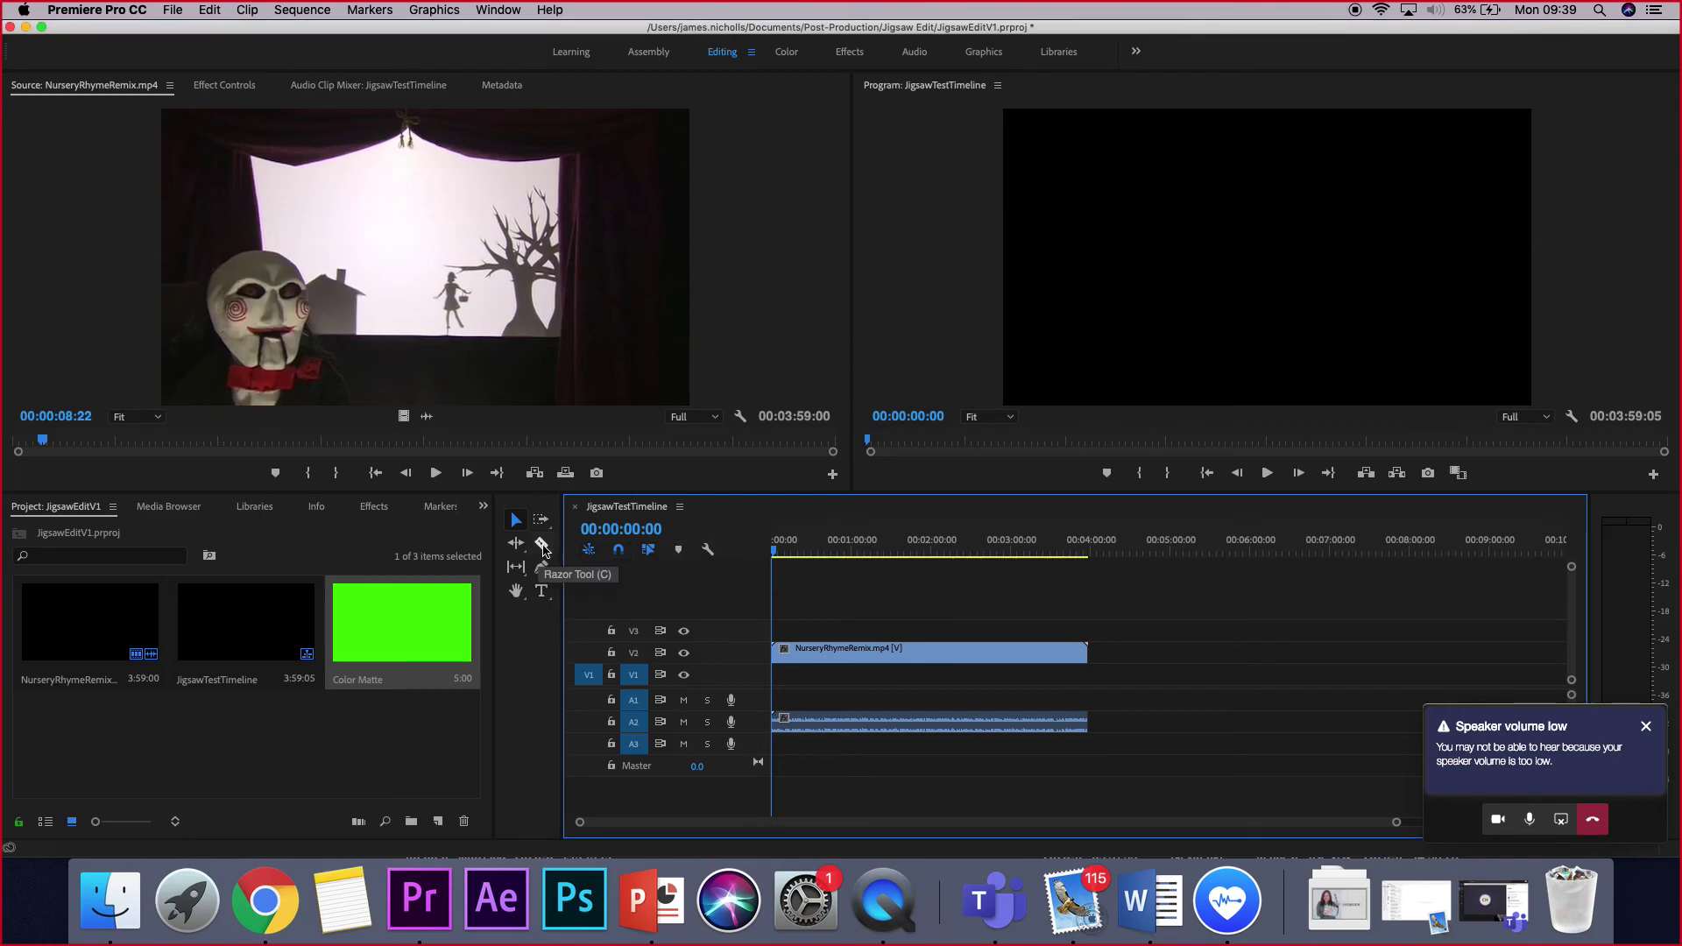
pyautogui.click(543, 547)
# - Razor-cut the nursery rhyme clip at nine points along its length
pyautogui.click(806, 653)
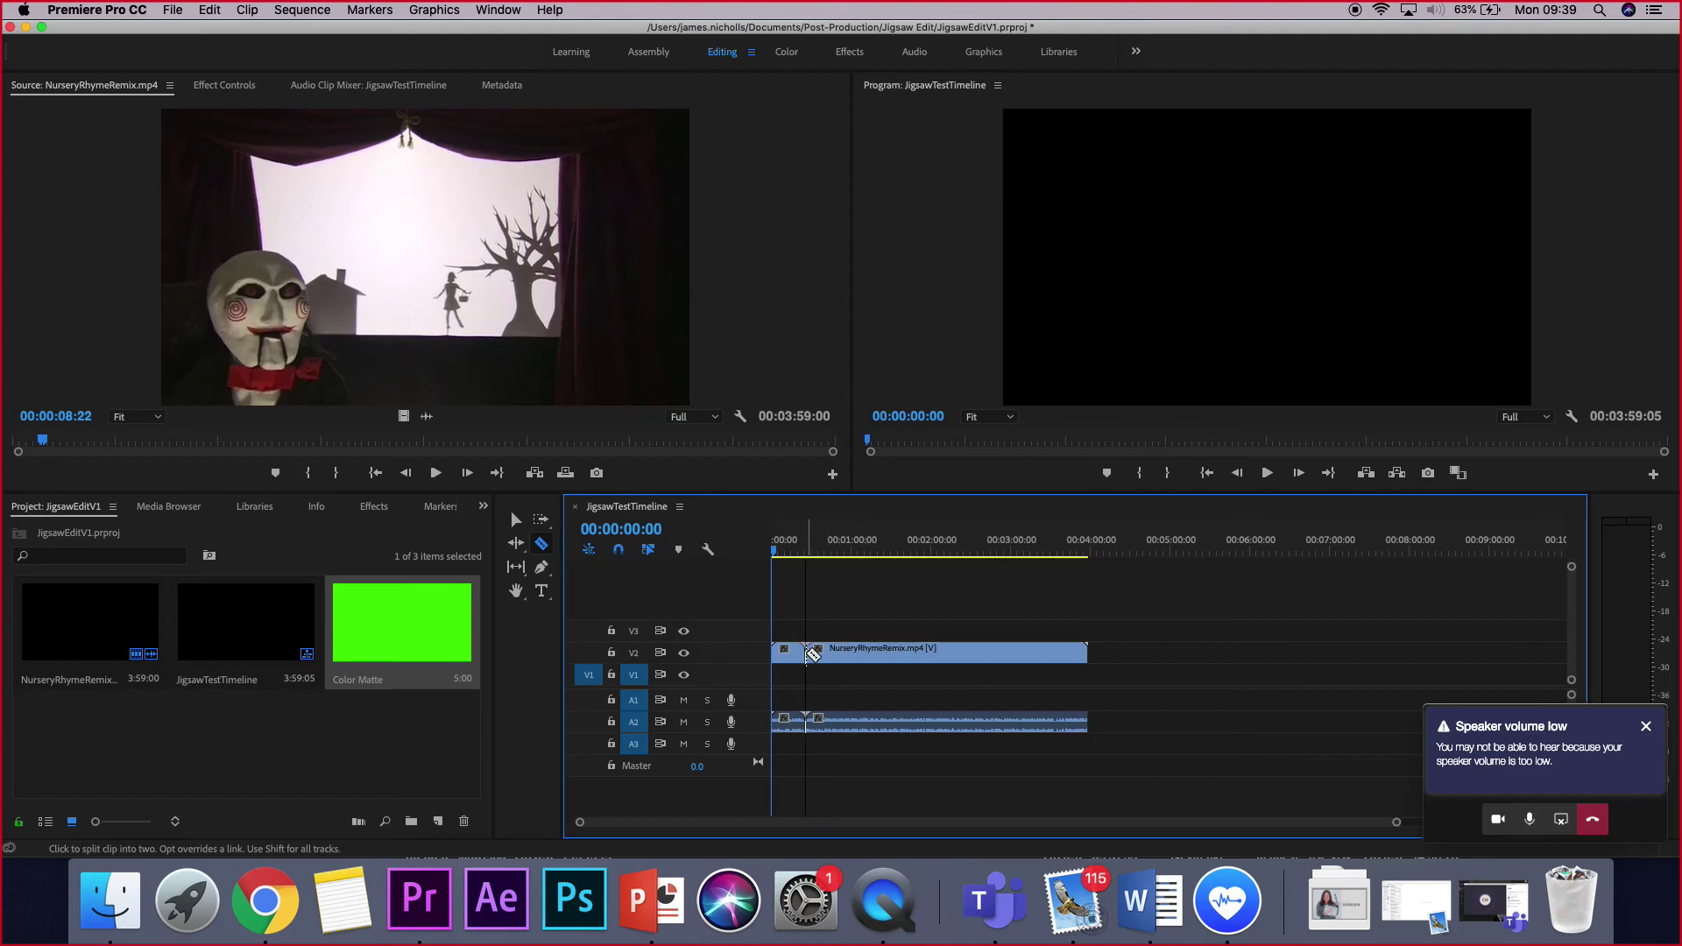
pyautogui.click(851, 653)
pyautogui.click(887, 653)
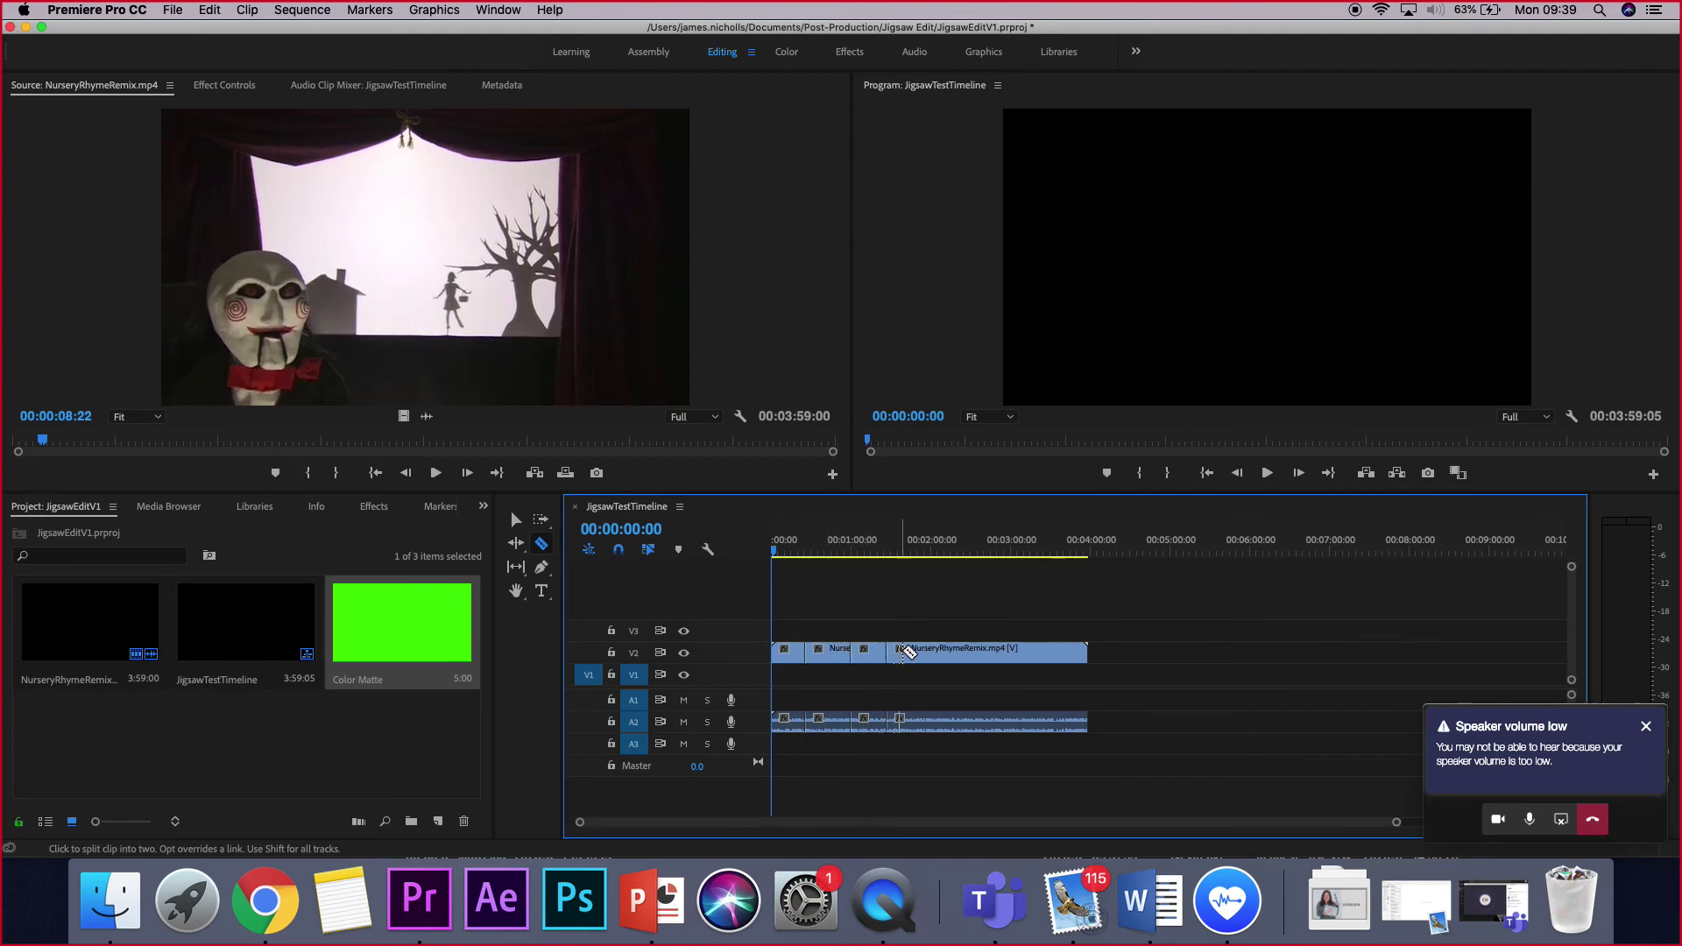
pyautogui.click(911, 652)
pyautogui.click(950, 652)
pyautogui.click(982, 653)
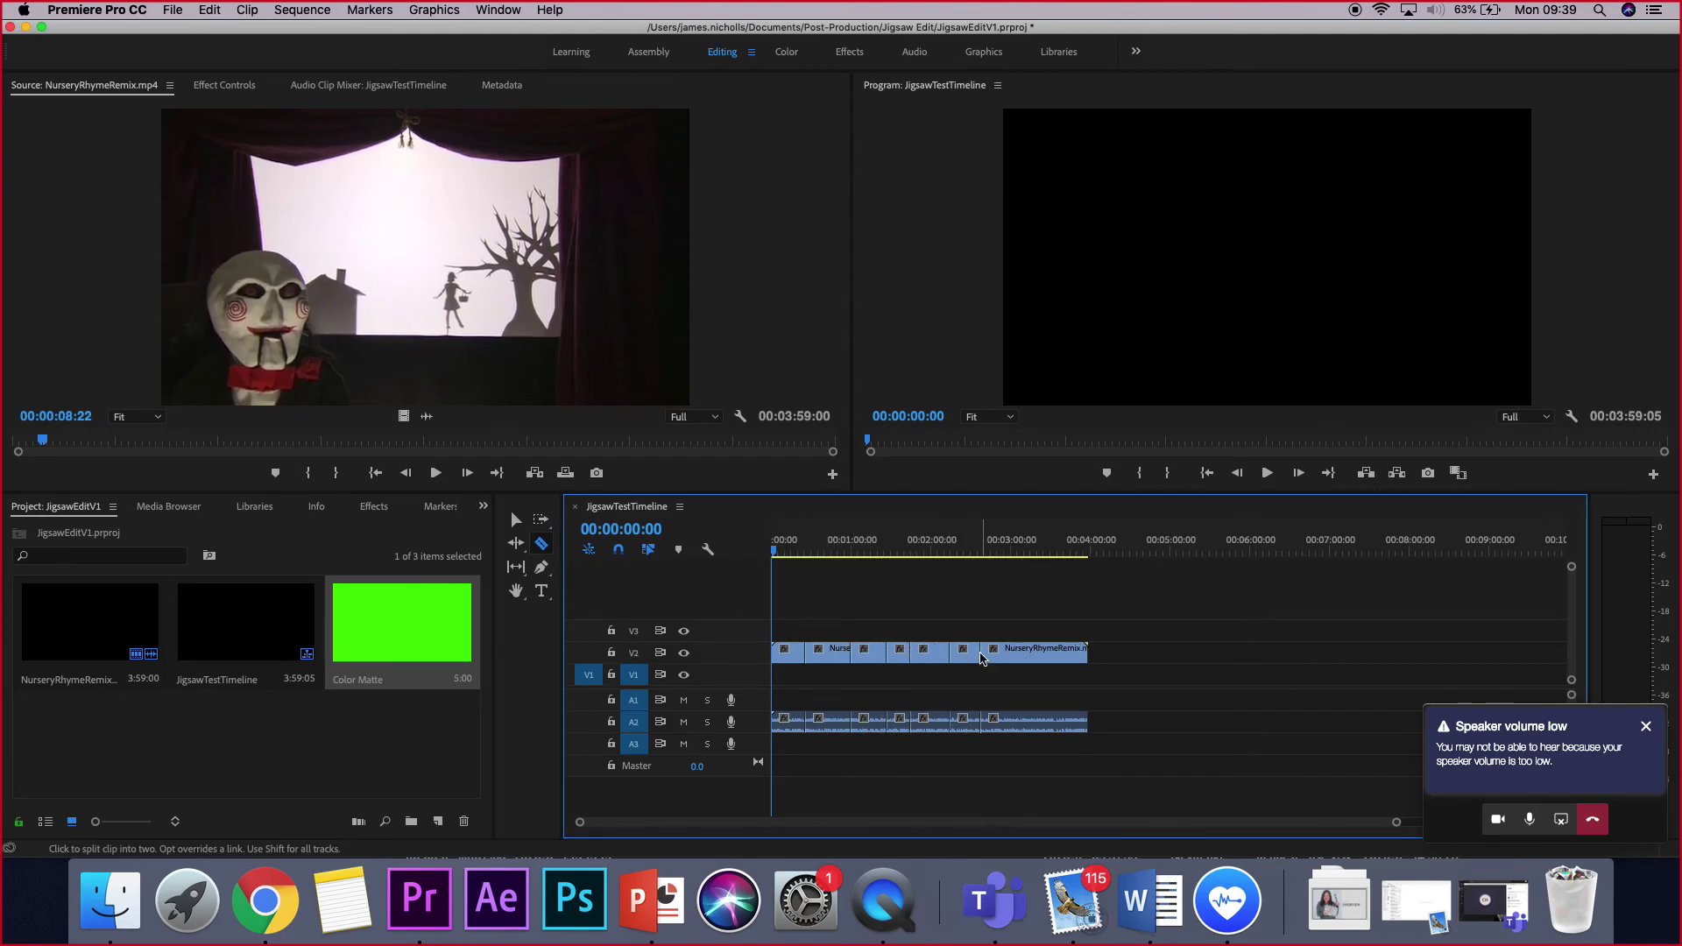
pyautogui.click(1018, 653)
pyautogui.click(1043, 652)
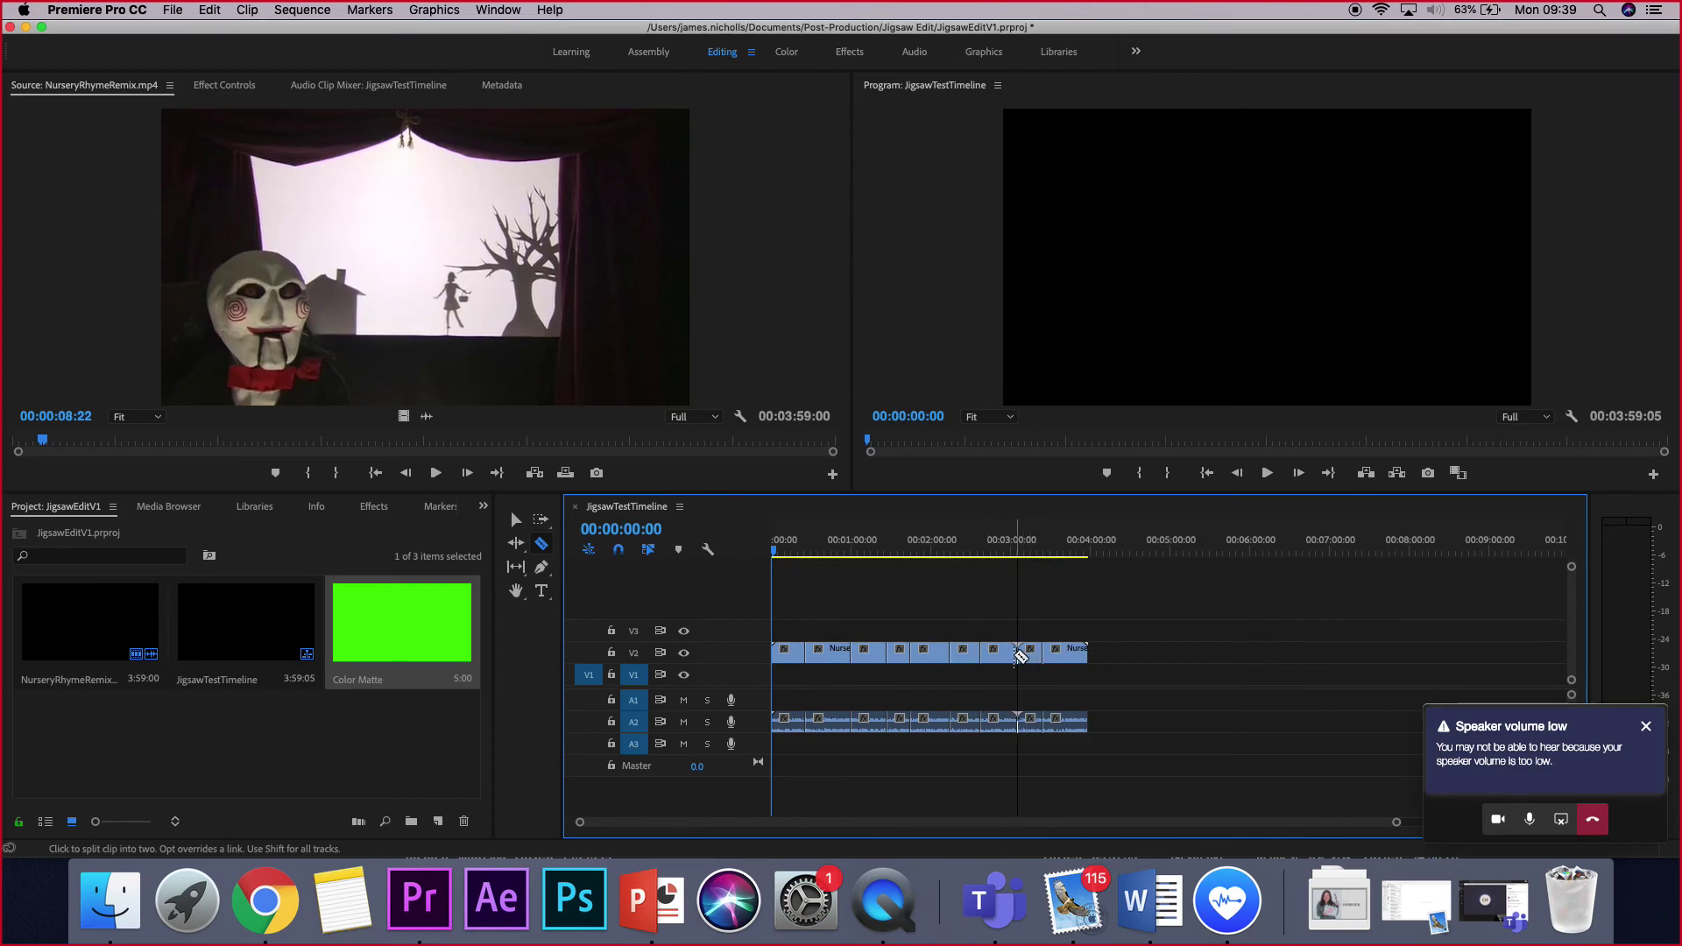
pyautogui.click(1001, 653)
# - Move cut pieces onto V3 and V1 and to later times past the clip's end
pyautogui.press('v')
pyautogui.click(932, 655)
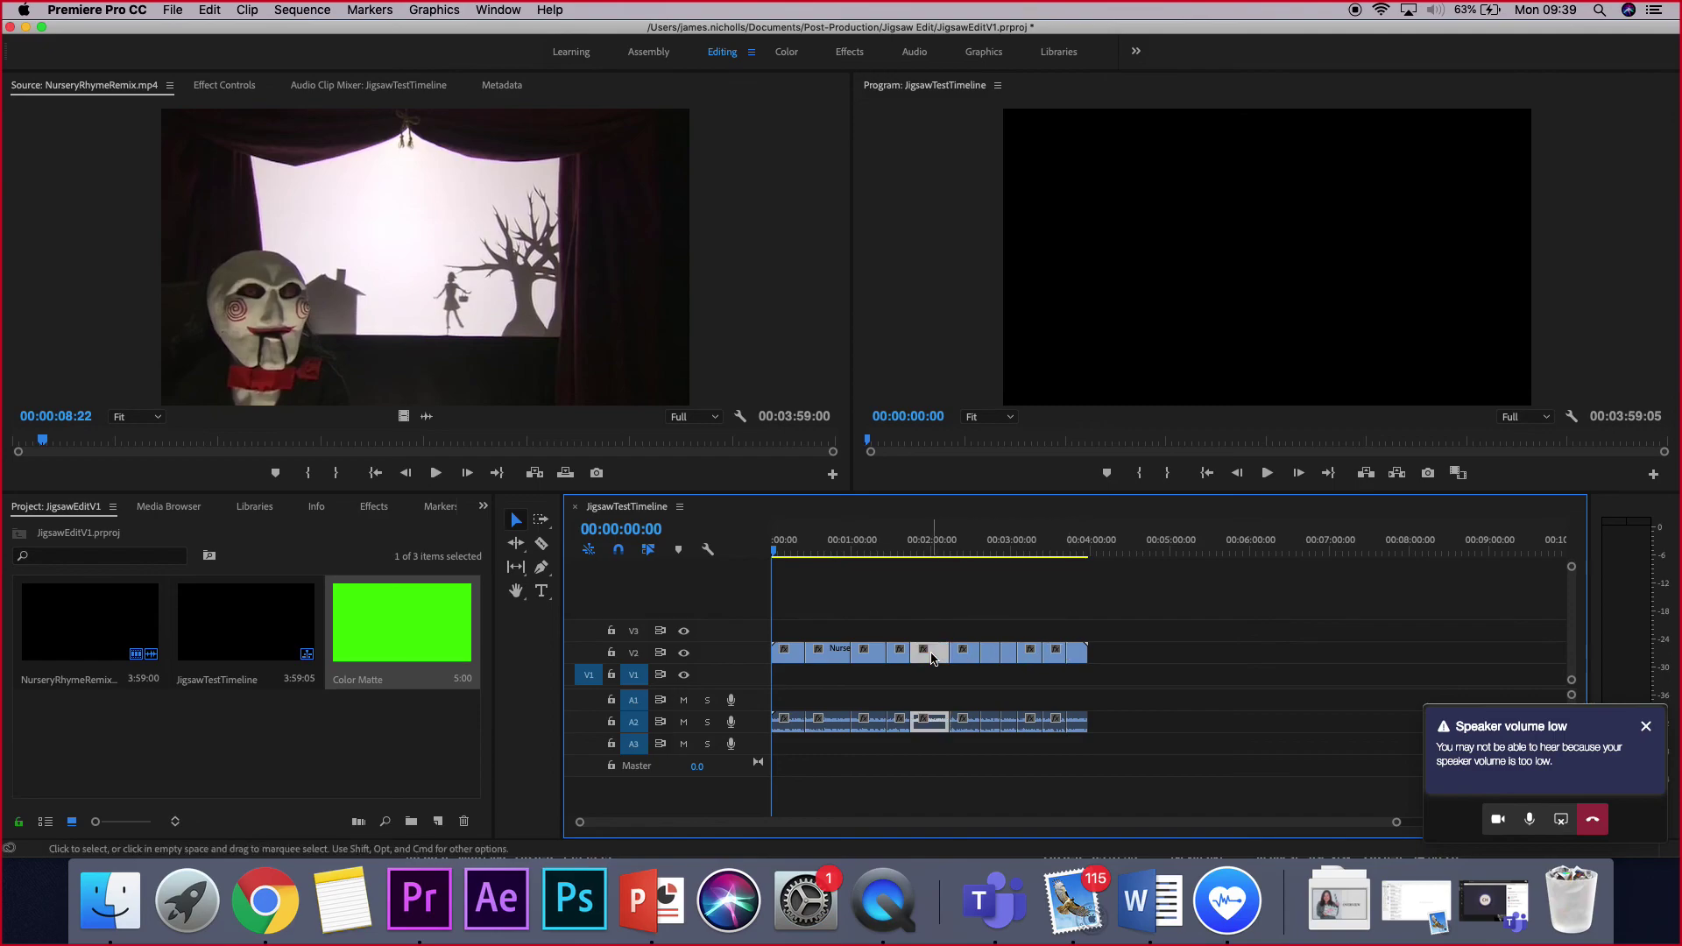
pyautogui.moveTo(933, 655); pyautogui.dragTo(1155, 634)
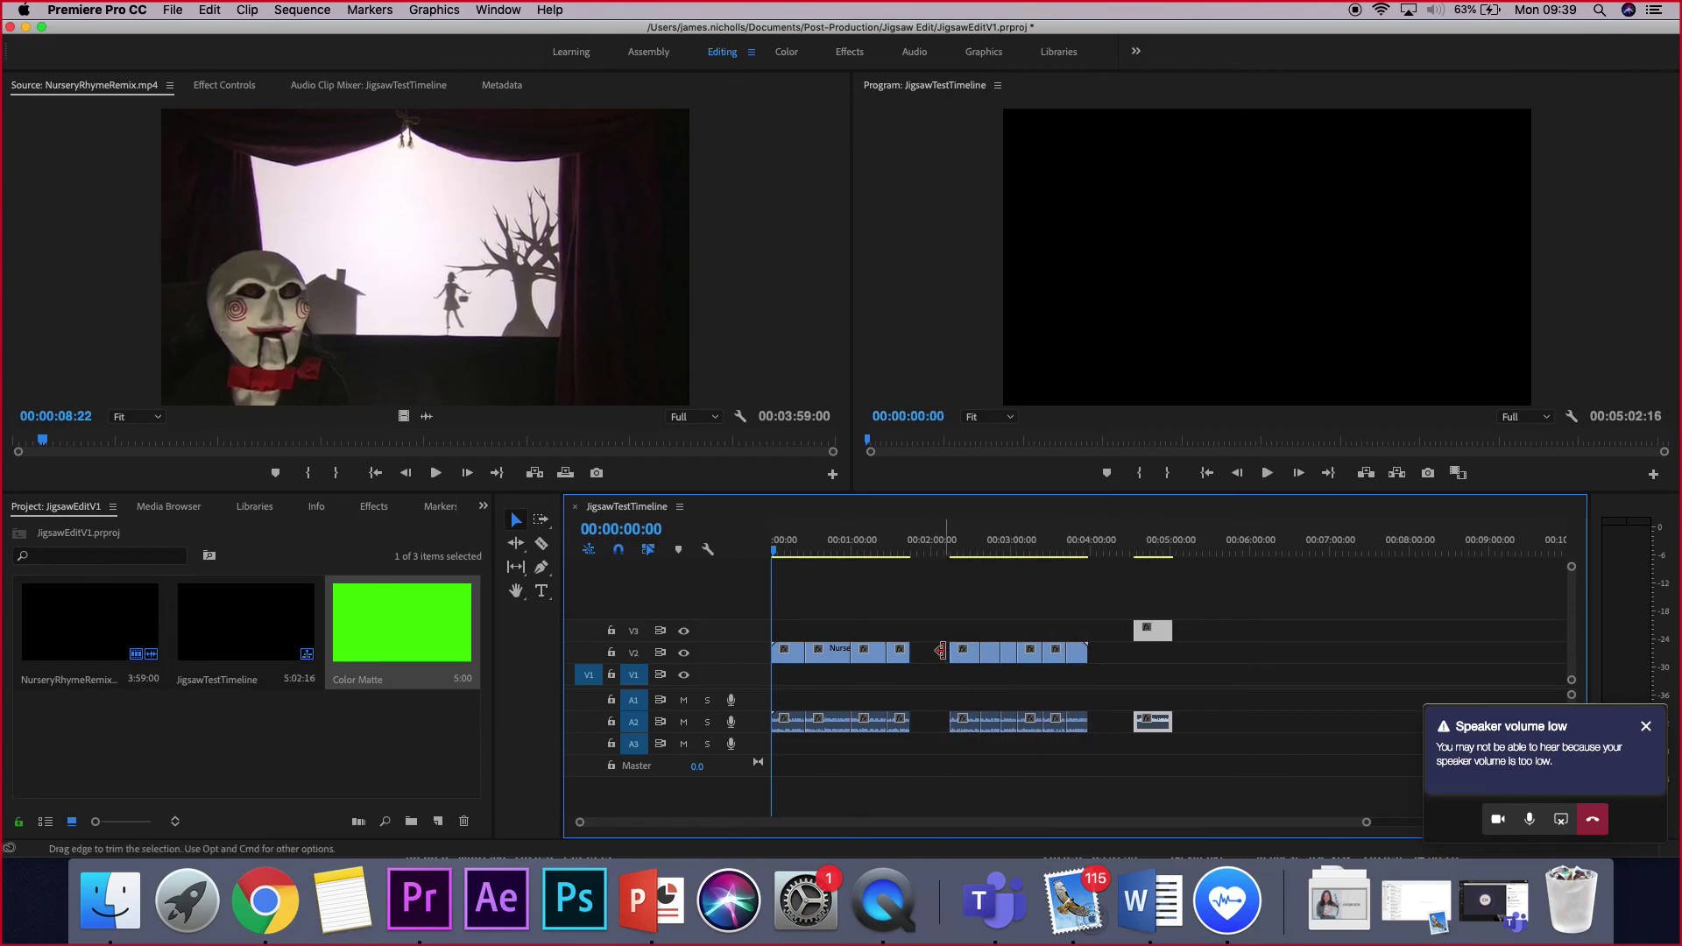
pyautogui.moveTo(903, 655); pyautogui.dragTo(1196, 653)
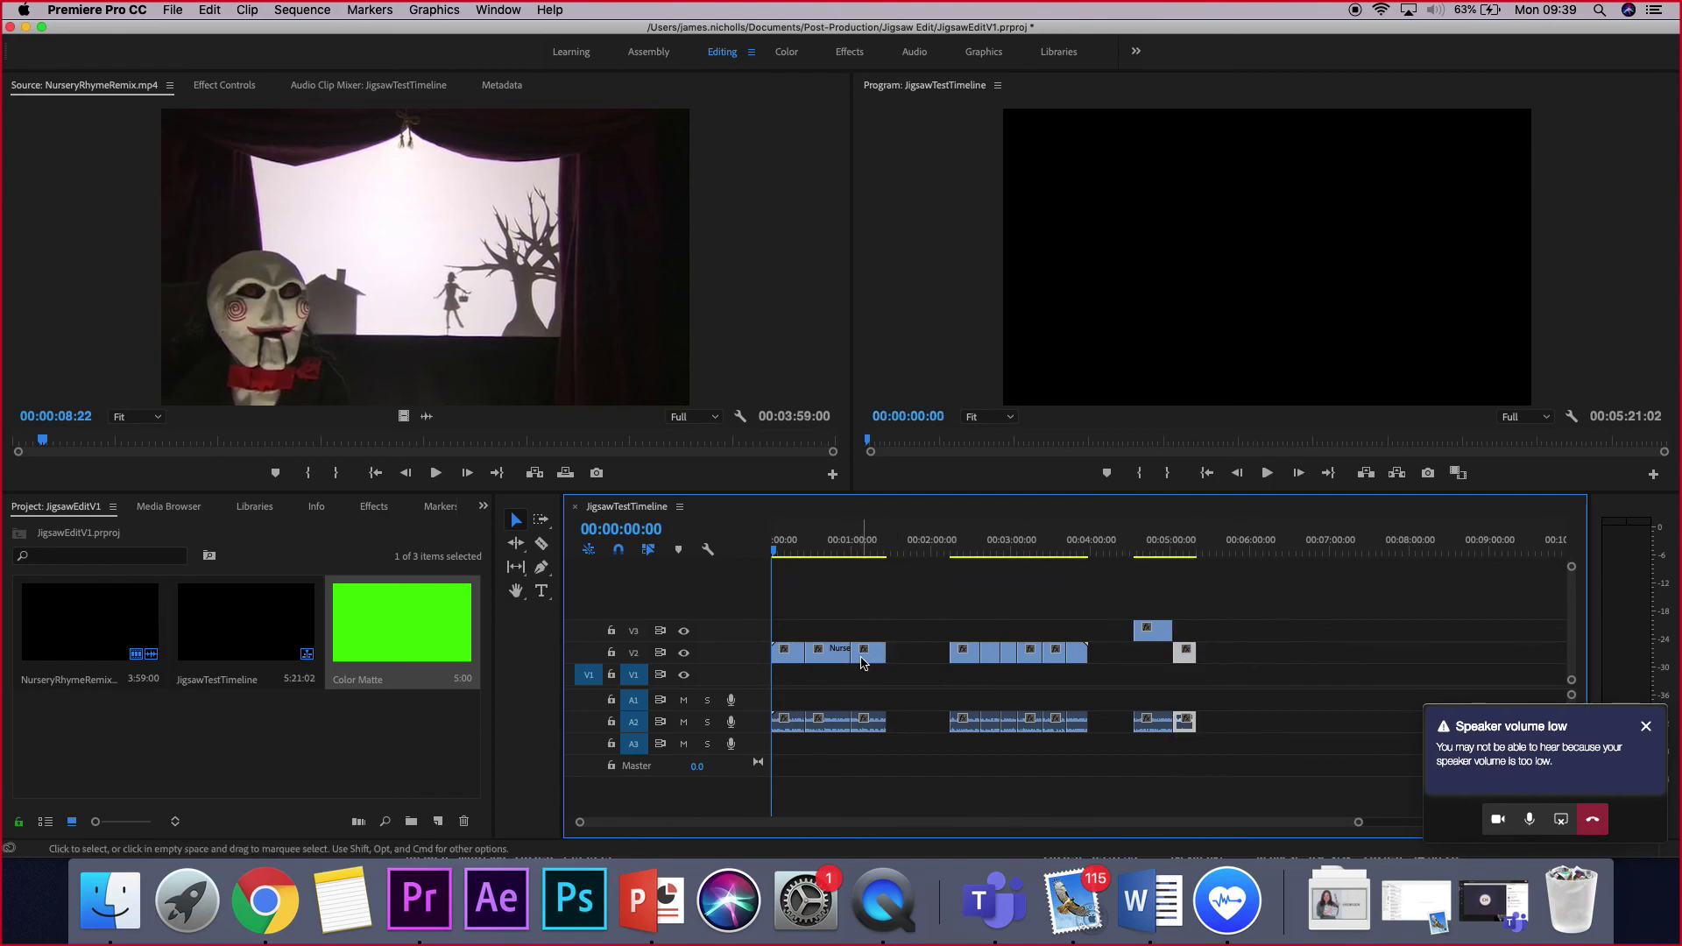
pyautogui.moveTo(863, 663); pyautogui.dragTo(1246, 657)
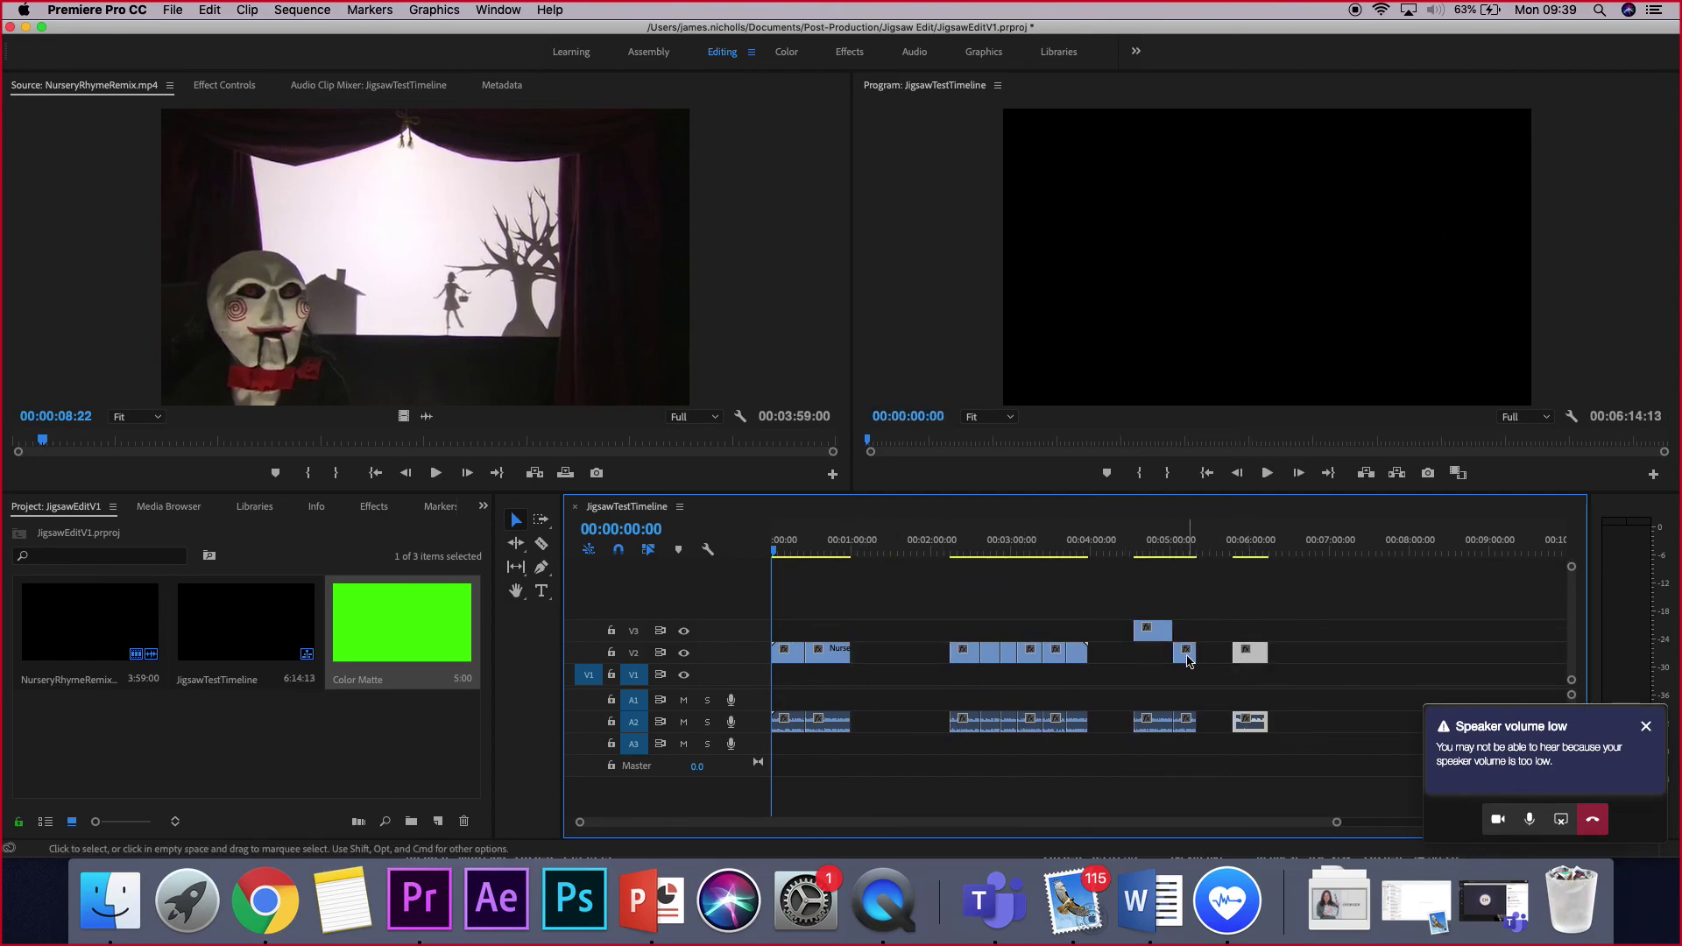
pyautogui.moveTo(829, 655); pyautogui.dragTo(1290, 686)
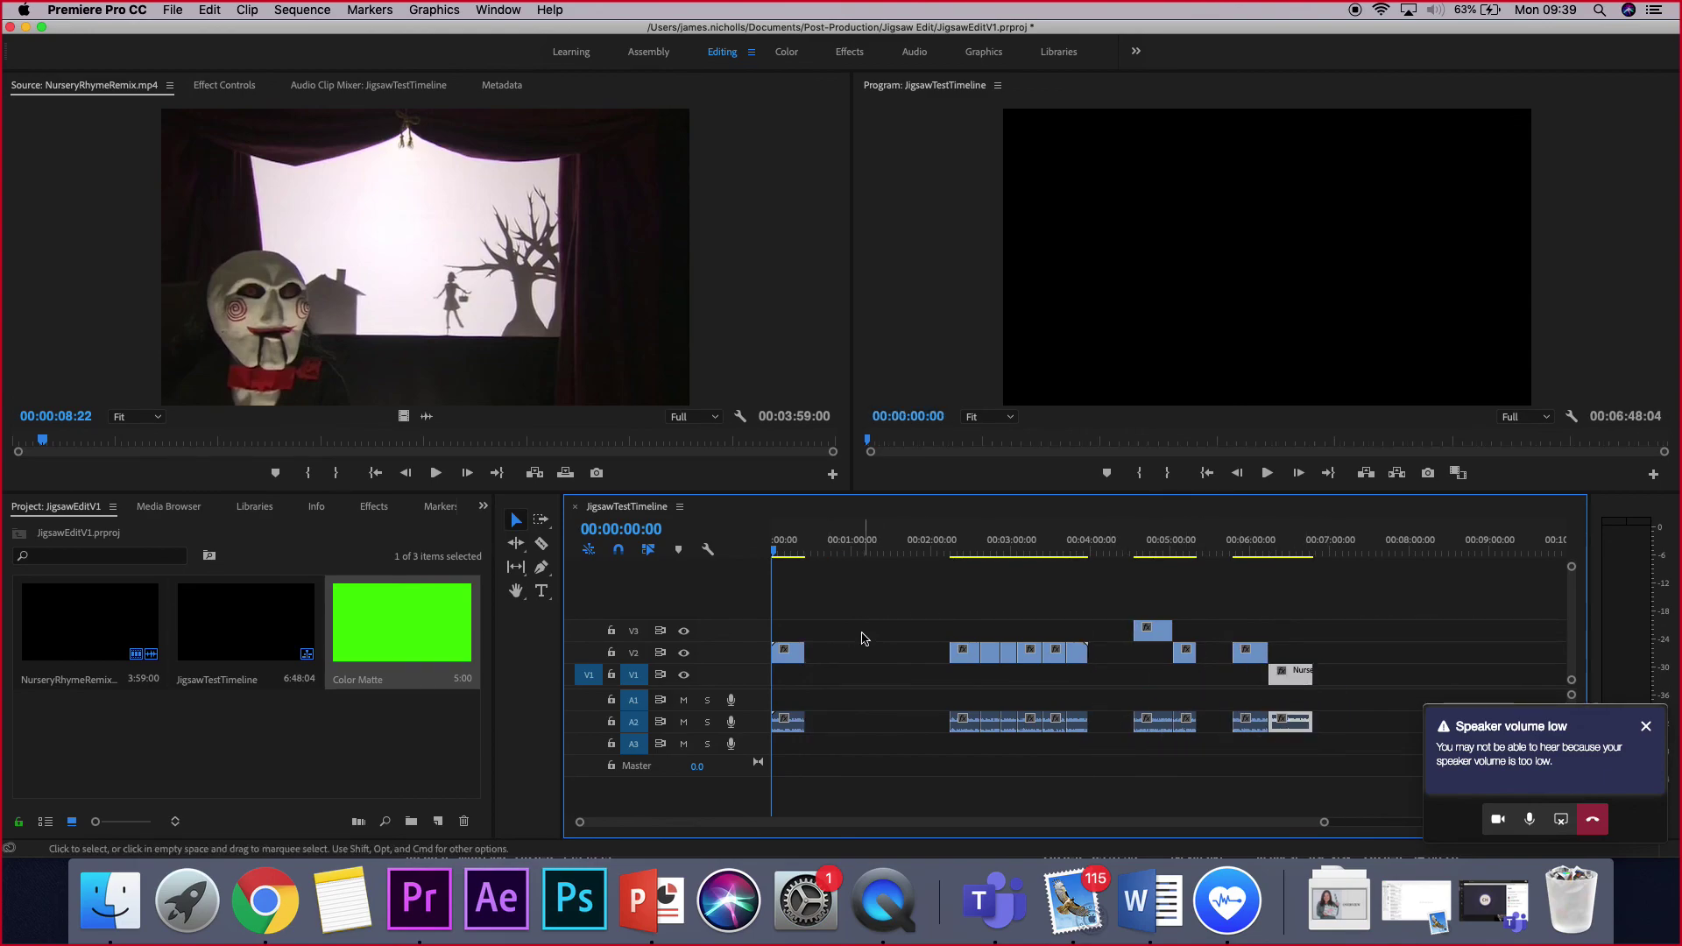
# - Ripple Delete the empty gap so later clips shift left
pyautogui.rightClick(854, 659)
pyautogui.click(879, 671)
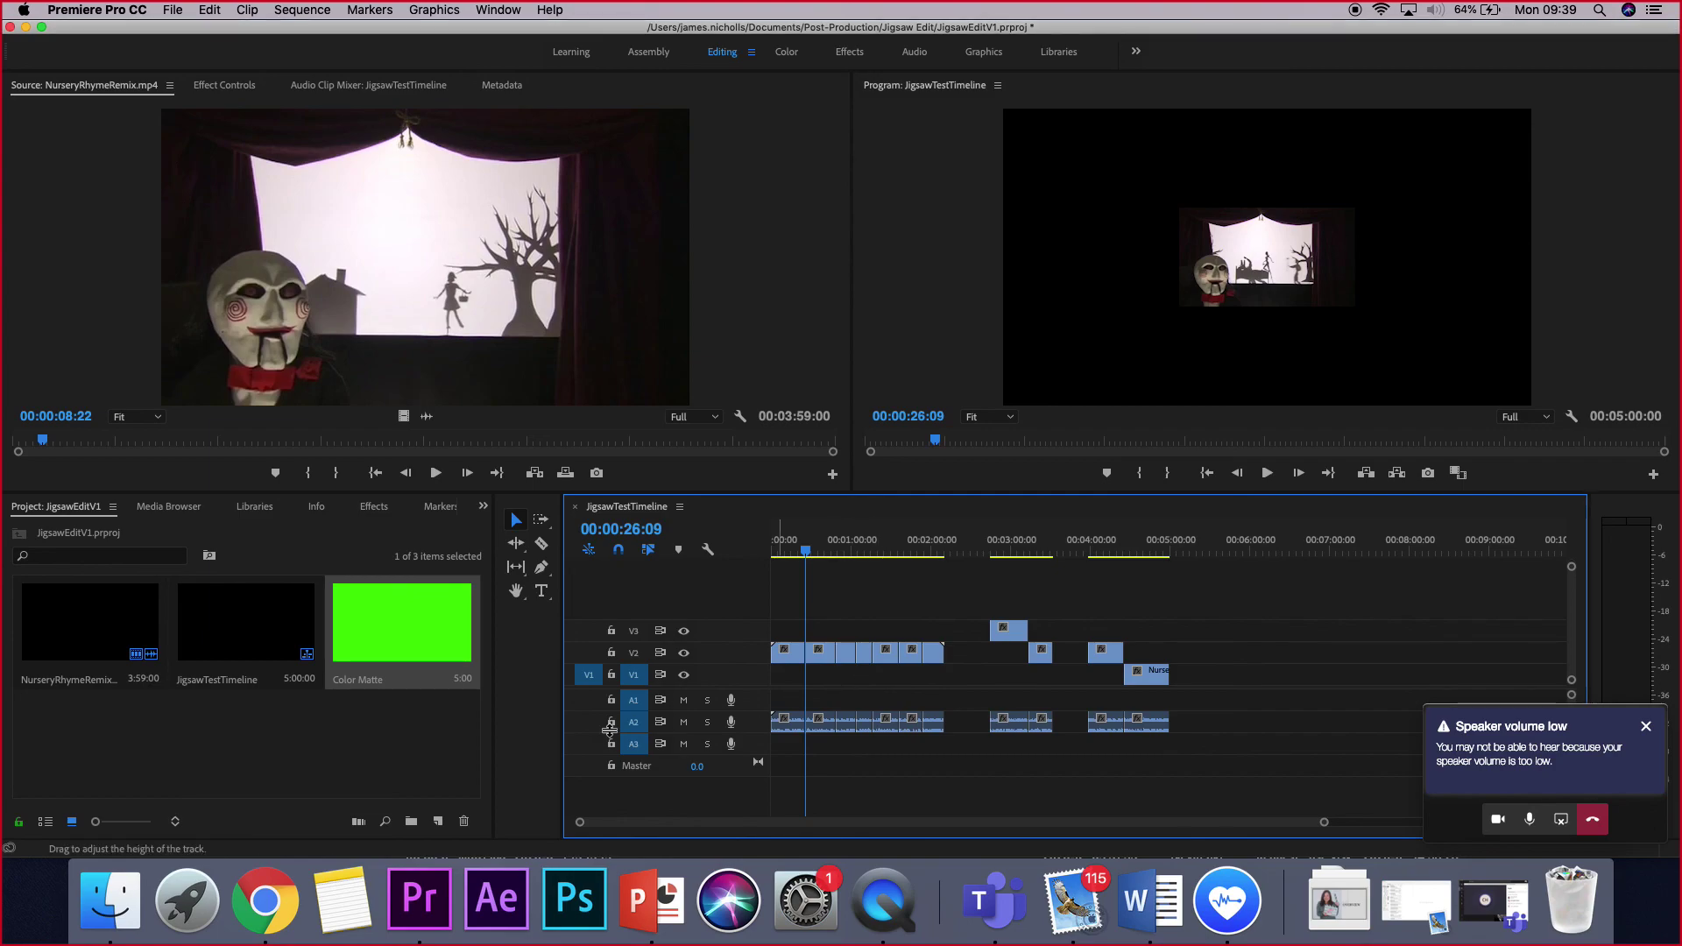
pyautogui.rightClick(901, 900)
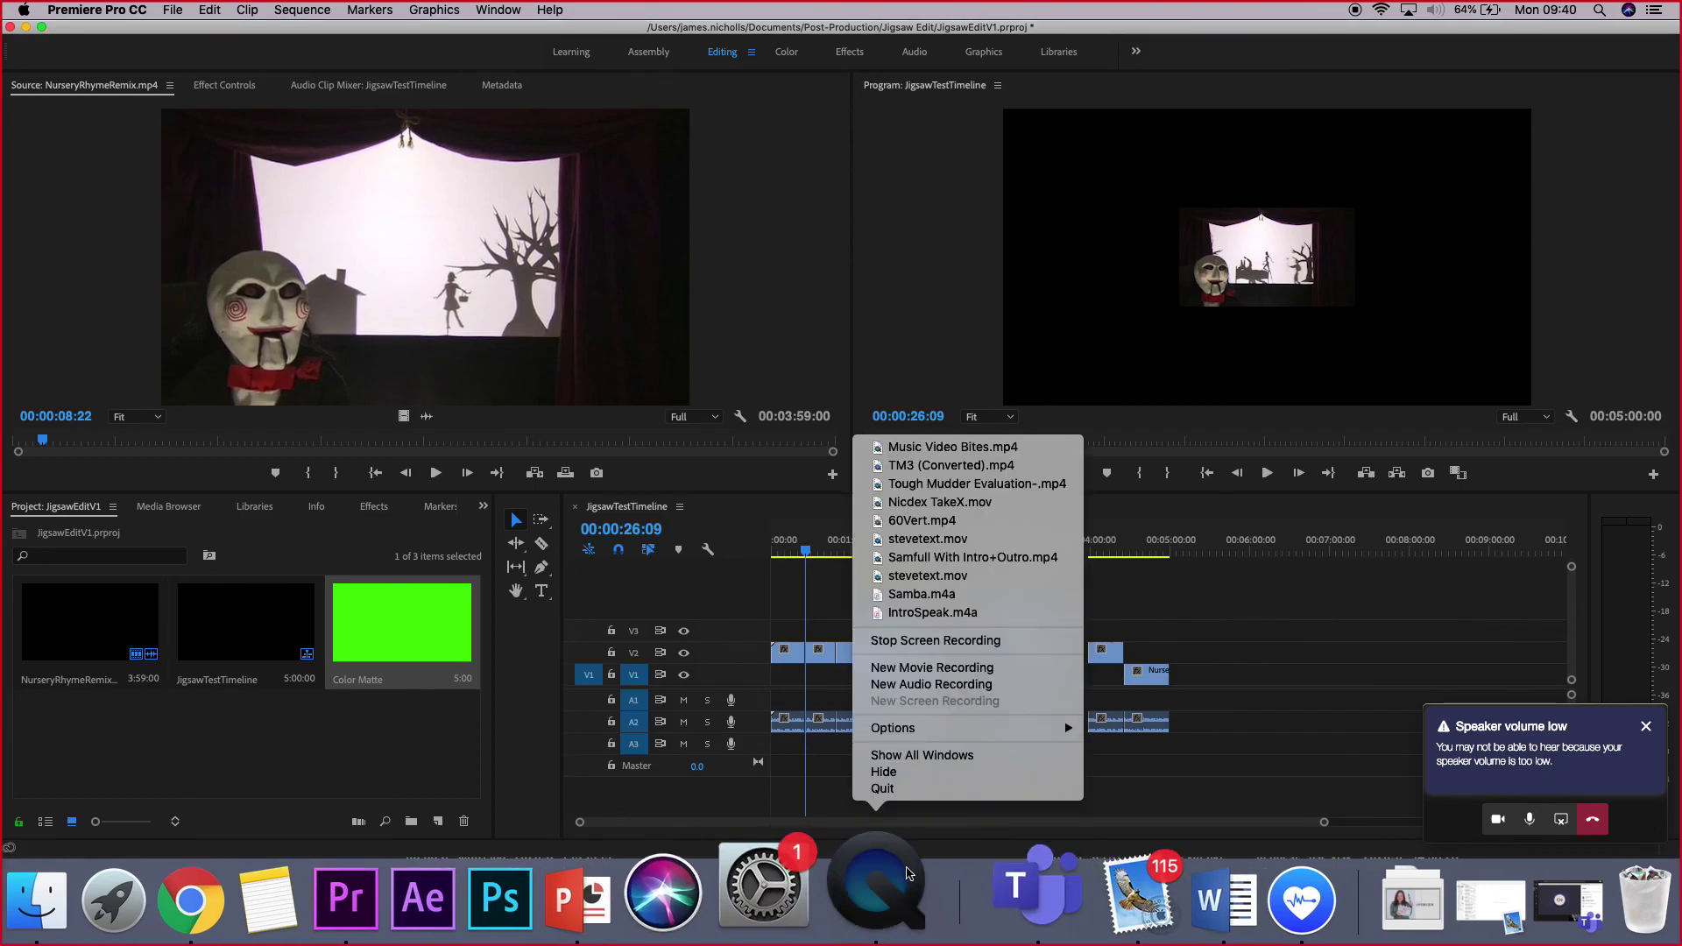